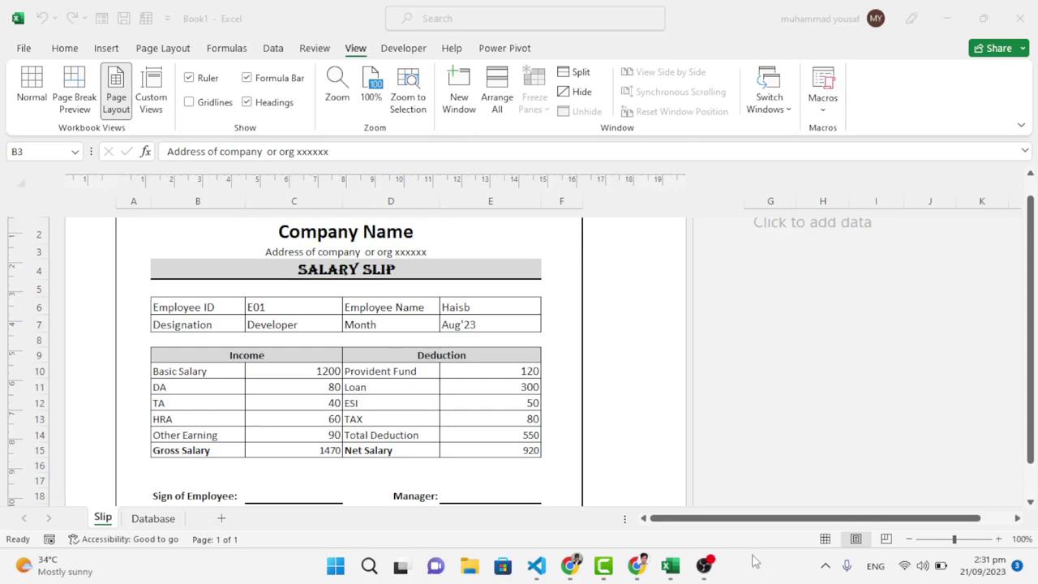
Pick E04 and then E07 from the Employee ID dropdown in C6.
{"action": "left_click", "coordinate": [312, 310]}
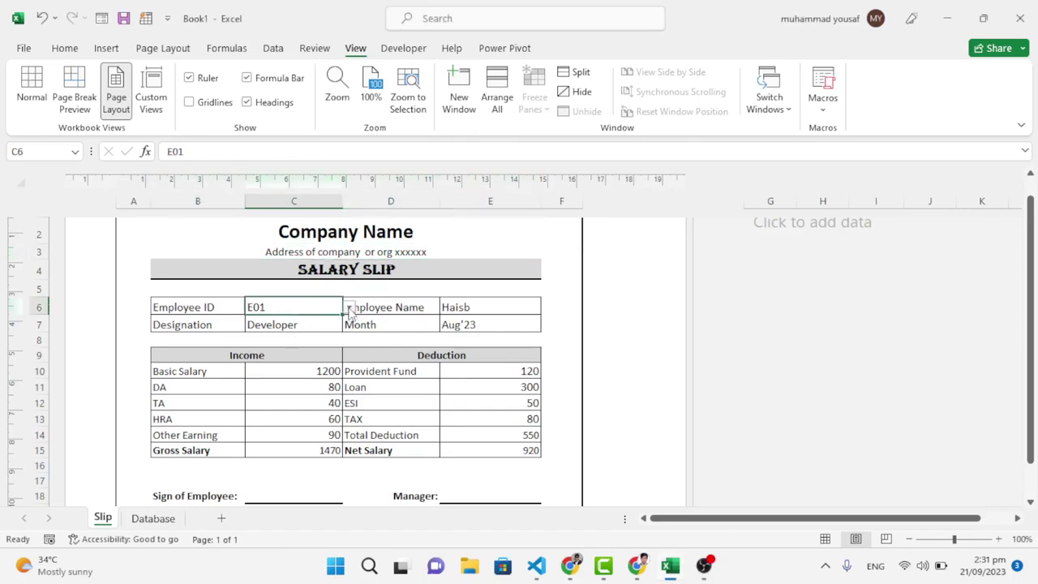
{"action": "left_click", "coordinate": [349, 309]}
{"action": "left_click", "coordinate": [289, 357]}
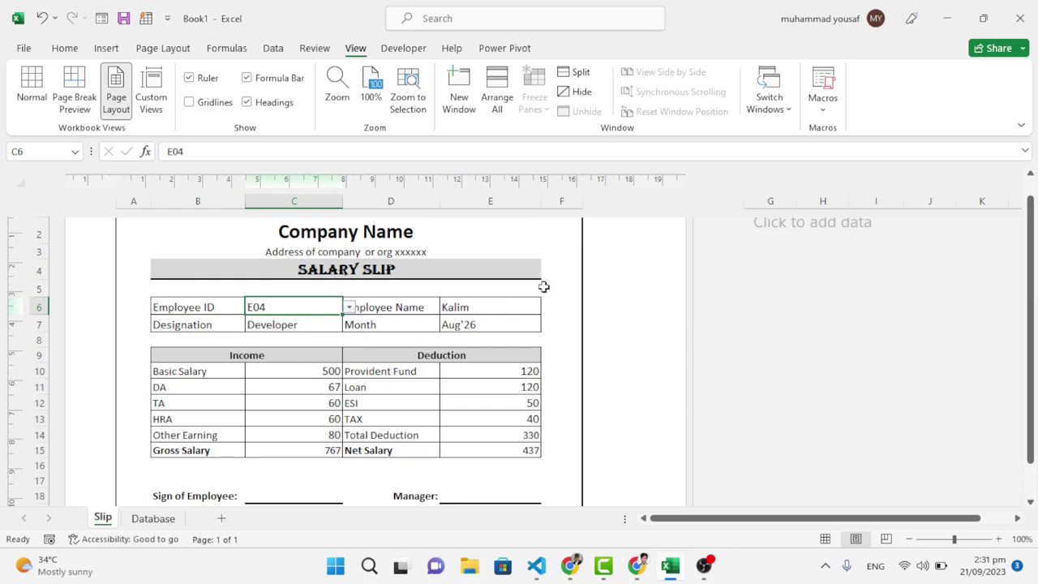
{"action": "left_click", "coordinate": [348, 307]}
{"action": "left_click", "coordinate": [311, 374]}
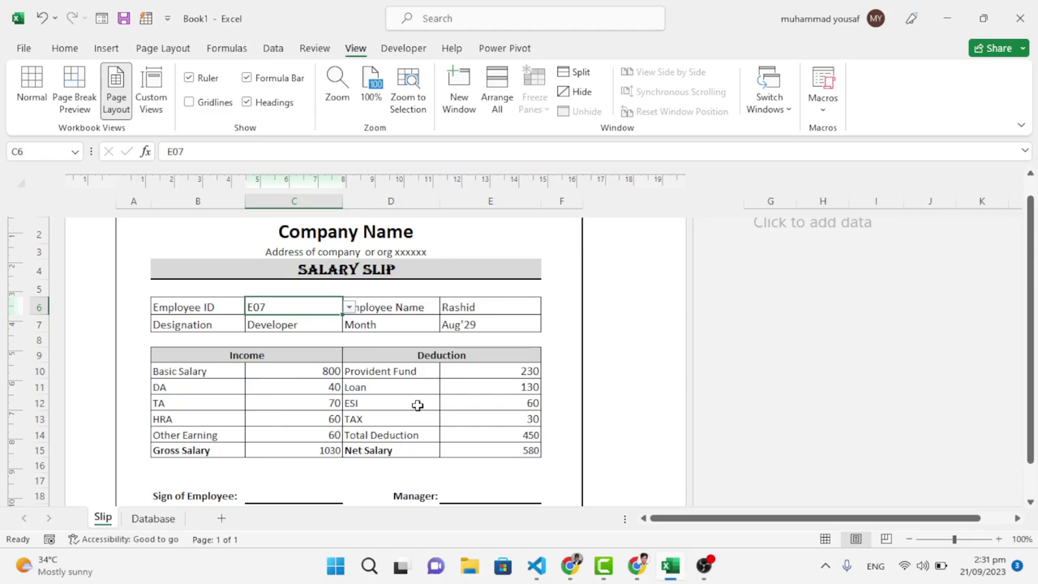
Check the refilled slip, briefly view the YouTube channel page, and return to Excel.
{"action": "scroll", "coordinate": [417, 404], "scroll_direction": "down", "scroll_amount": 2}
{"action": "scroll", "coordinate": [417, 405], "scroll_direction": "up", "scroll_amount": 4}
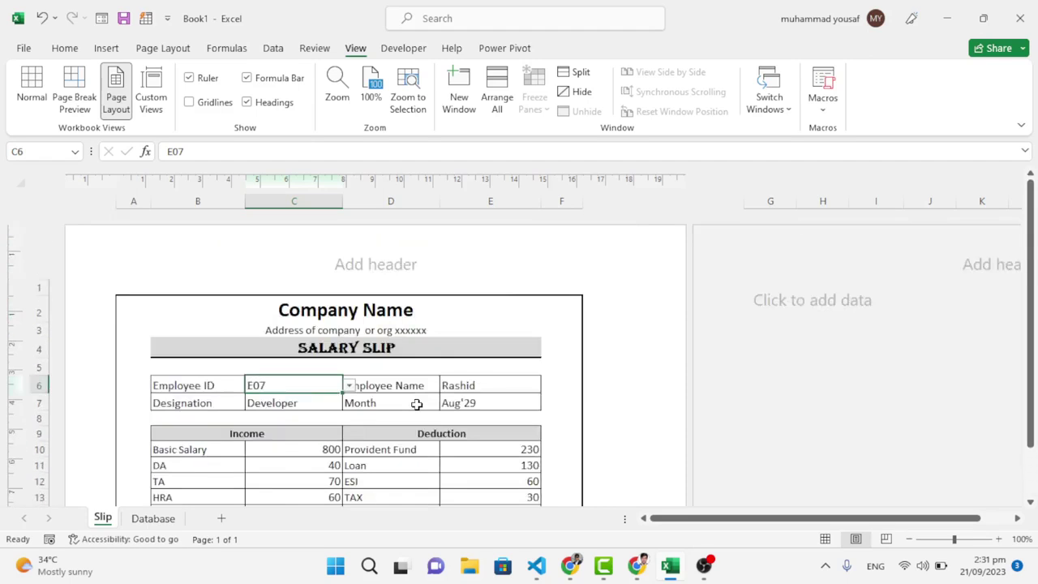
{"action": "scroll", "coordinate": [417, 404], "scroll_direction": "down", "scroll_amount": 3}
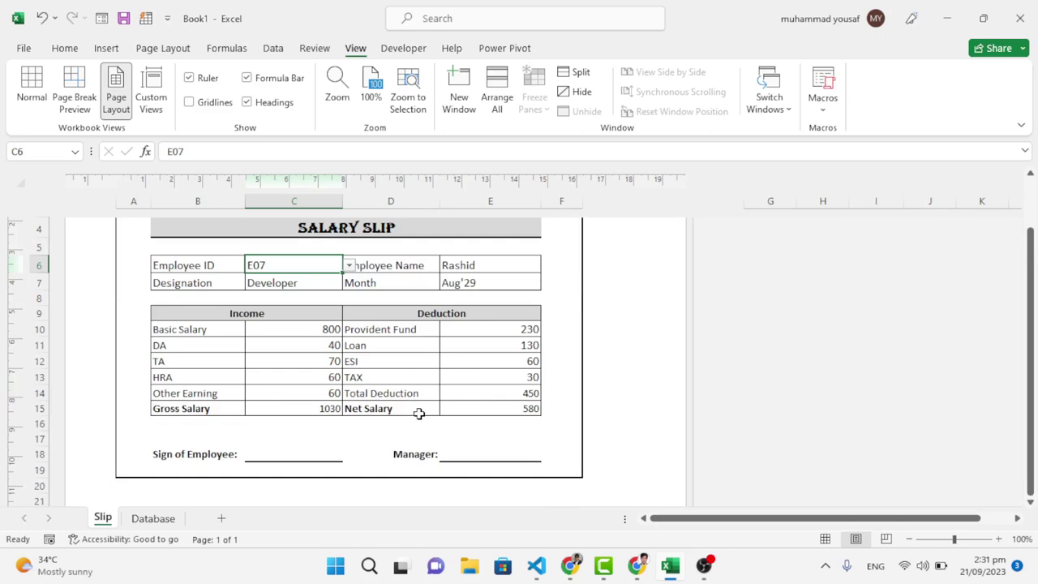
{"action": "left_click", "coordinate": [640, 567]}
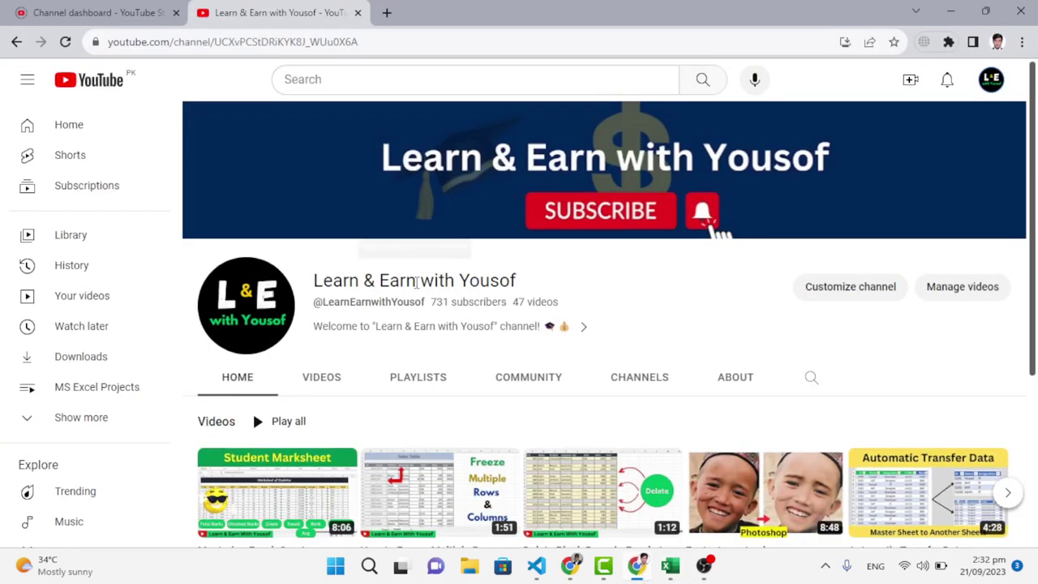
{"action": "left_click", "coordinate": [670, 565]}
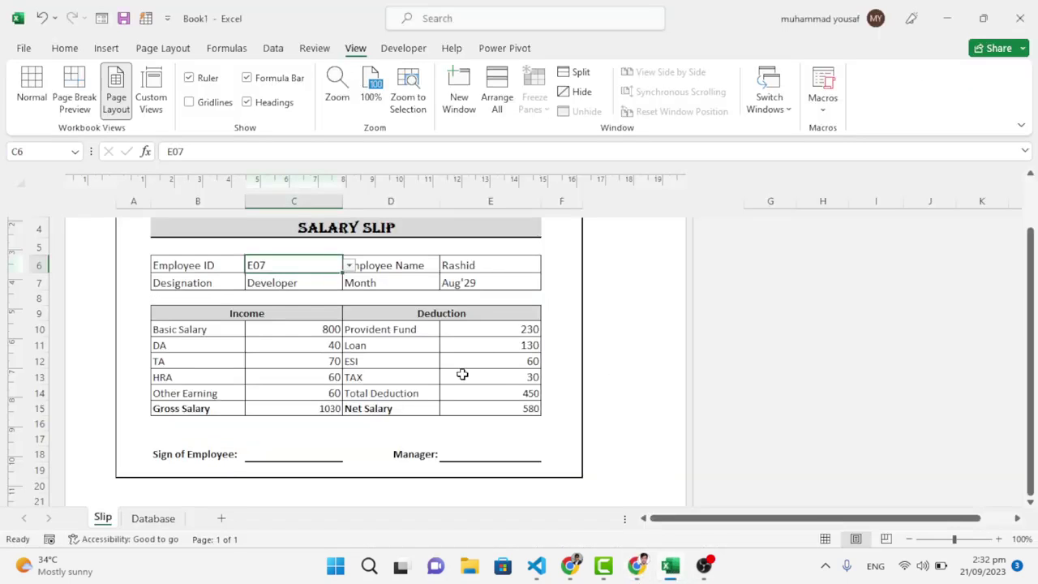
Insert a blank worksheet, Sheet3, next to the Slip tab.
{"action": "left_click", "coordinate": [220, 518]}
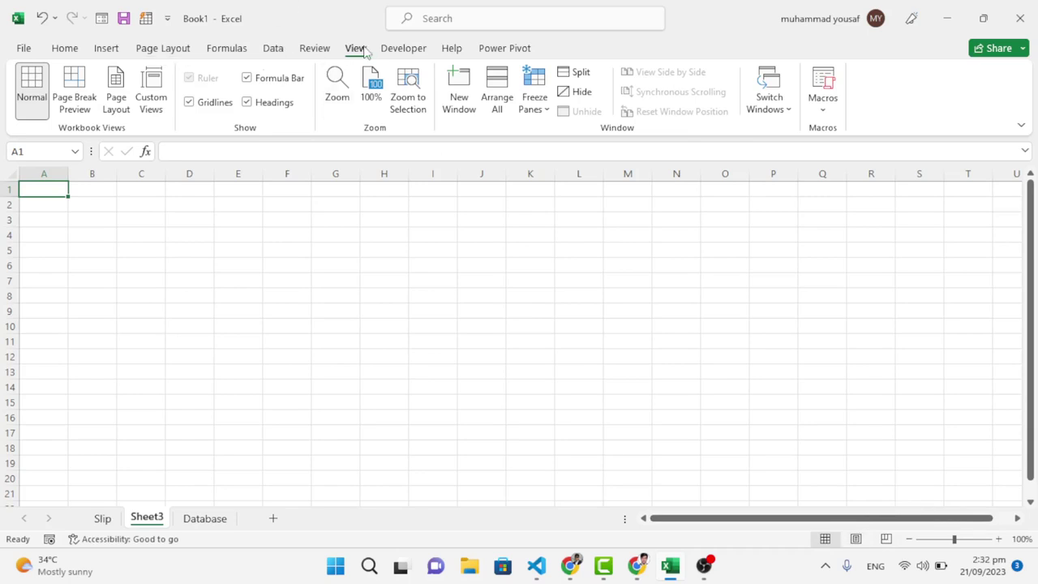
Show Sheet3 in Page Layout view, narrowing column A and widening columns B to E.
{"action": "left_click", "coordinate": [117, 104]}
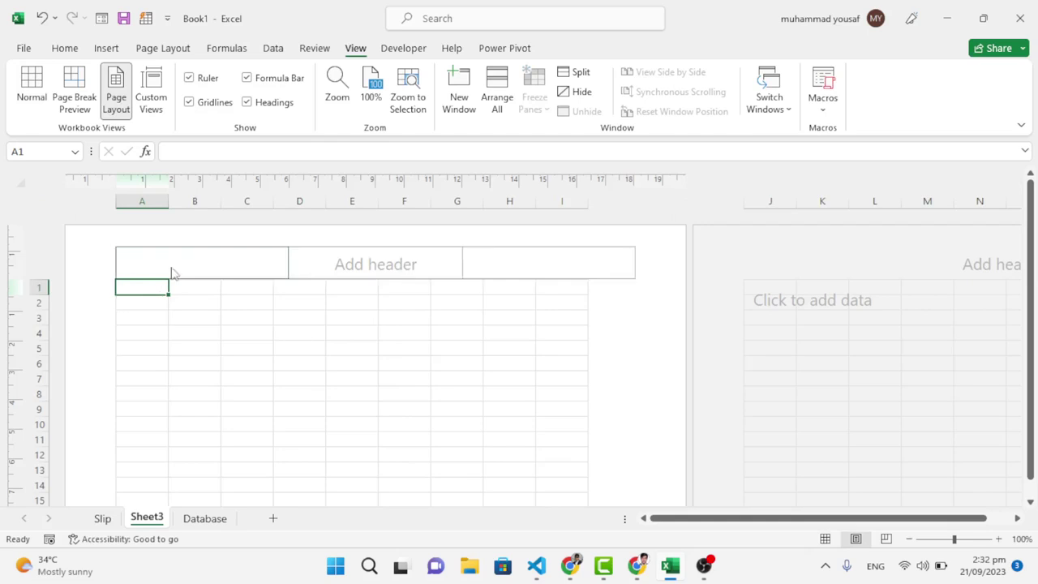
{"action": "left_click_drag", "start_coordinate": [169, 200], "coordinate": [433, 204]}
{"action": "left_click_drag", "start_coordinate": [330, 194], "coordinate": [348, 201]}
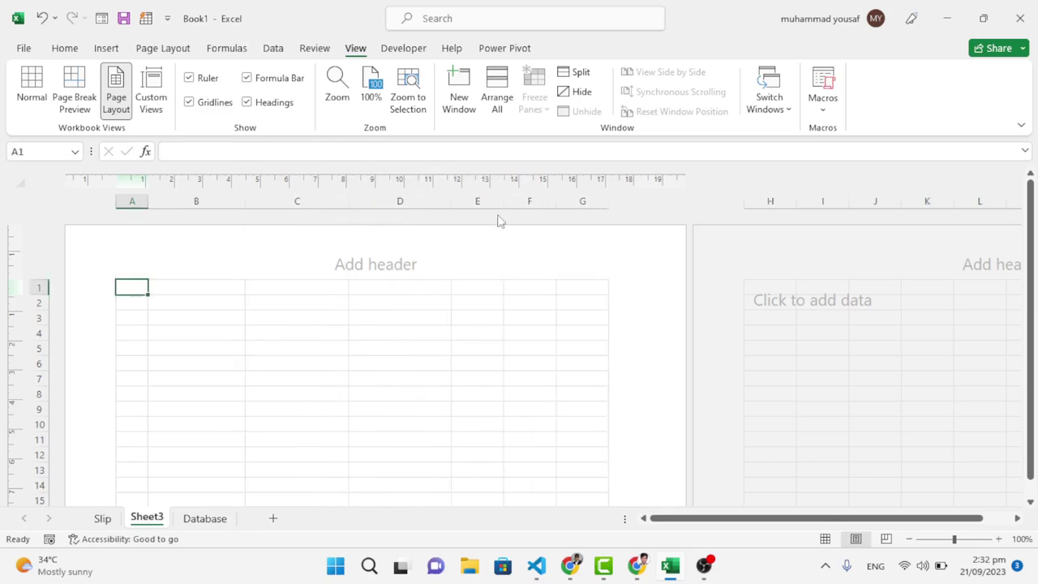
{"action": "left_click_drag", "start_coordinate": [503, 201], "coordinate": [549, 202]}
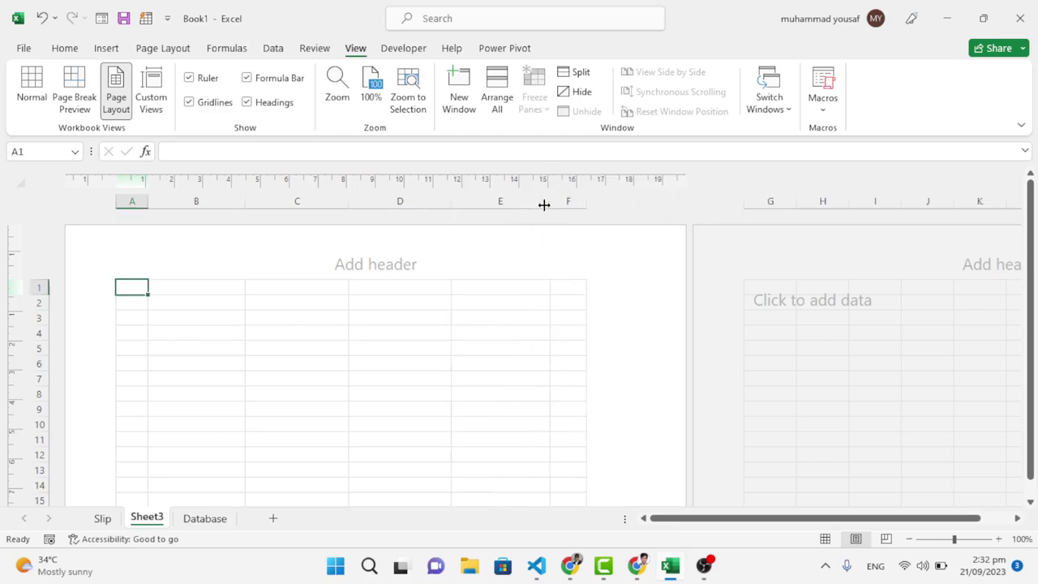
Select B2 through E2 for the title.
{"action": "scroll", "coordinate": [394, 355], "scroll_direction": "down", "scroll_amount": 3}
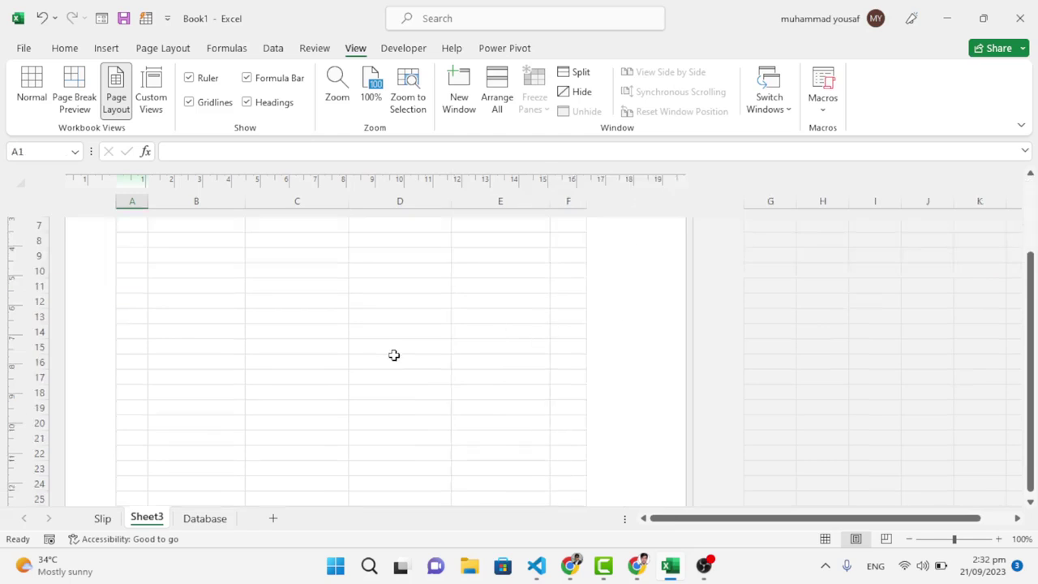
{"action": "scroll", "coordinate": [393, 355], "scroll_direction": "up", "scroll_amount": 3}
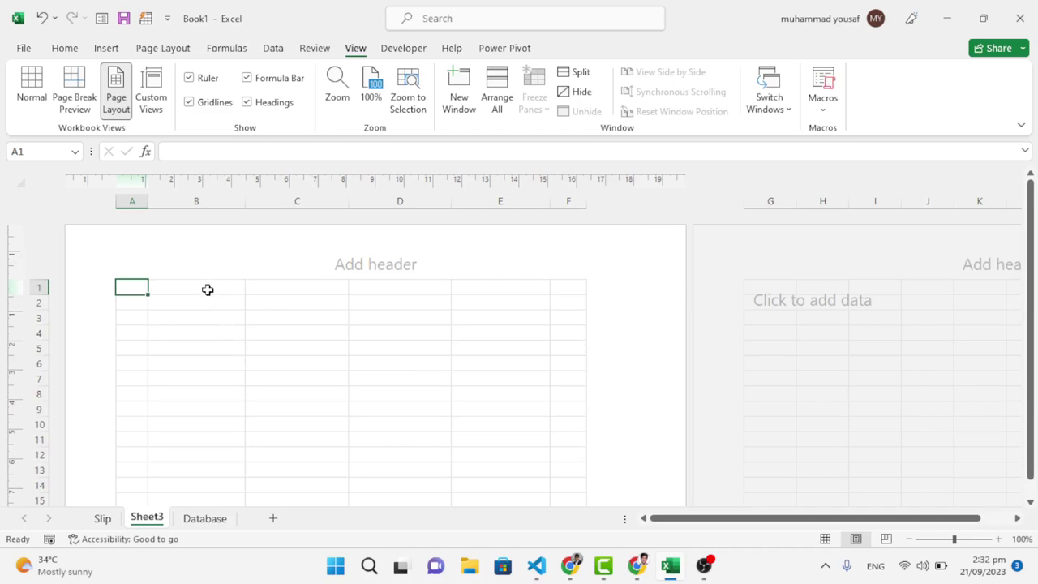
{"action": "left_click", "coordinate": [232, 304]}
{"action": "left_click_drag", "start_coordinate": [232, 304], "coordinate": [484, 300]}
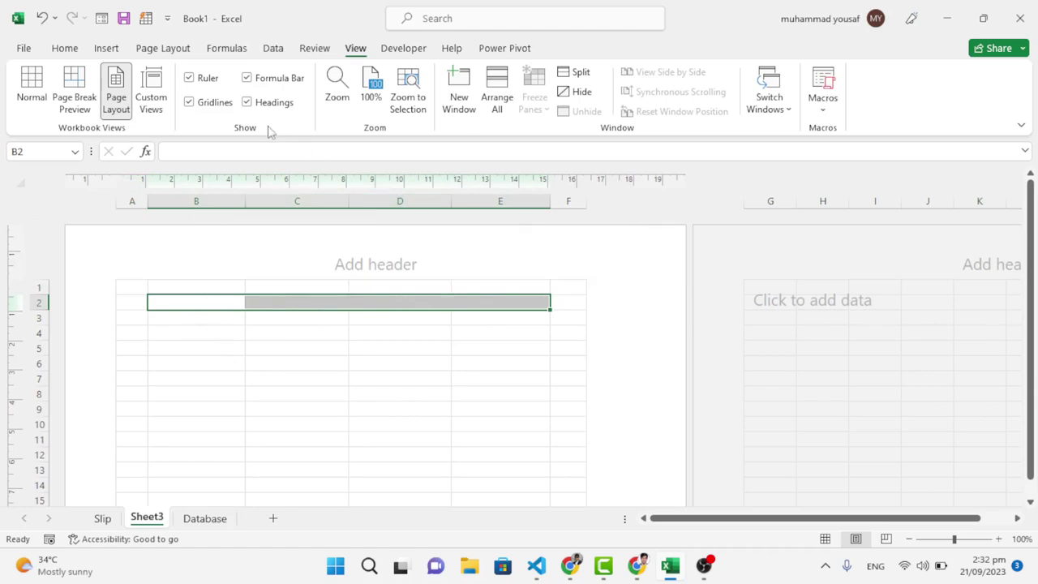
Merge and centre B2:E2 and enter the title 'Company Name XYZ'.
{"action": "left_click", "coordinate": [83, 49]}
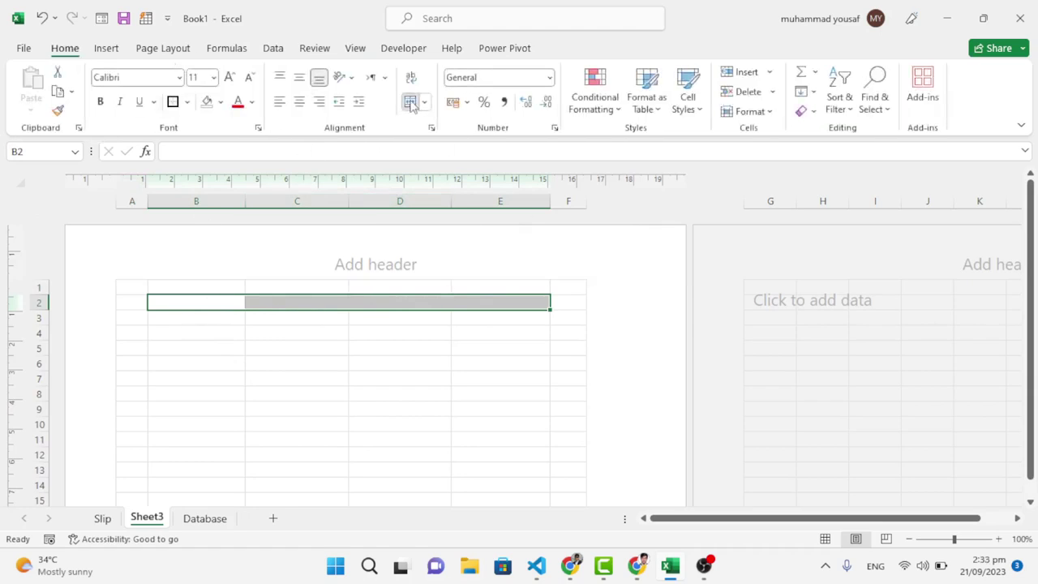
{"action": "left_click", "coordinate": [409, 101]}
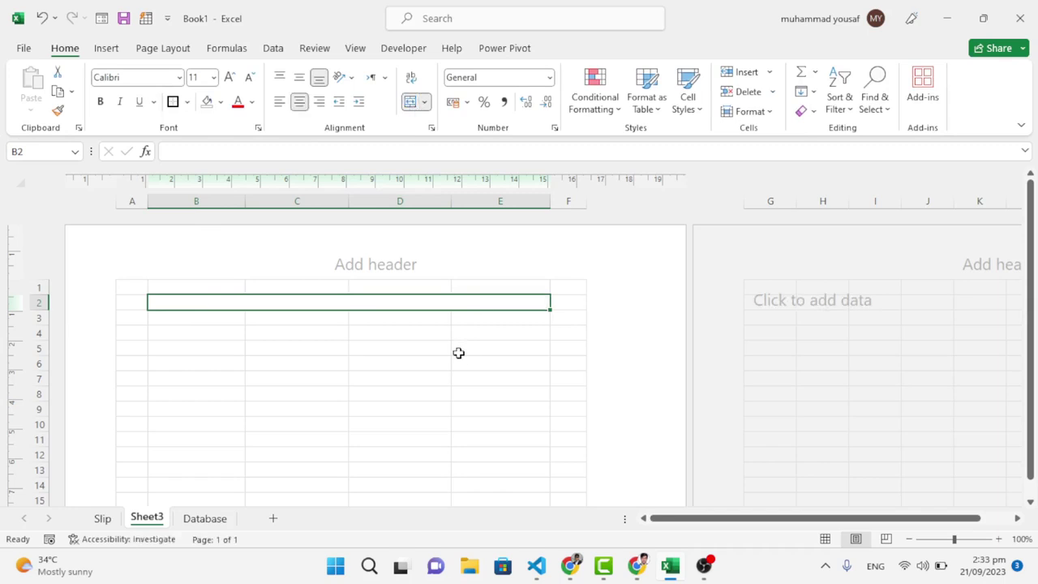
{"action": "type", "text": "Comapy"}
{"action": "key", "text": "BackSpace"}
{"action": "key", "text": "BackSpace"}
{"action": "key", "text": "BackSpace"}
{"action": "type", "text": "pany Name"}
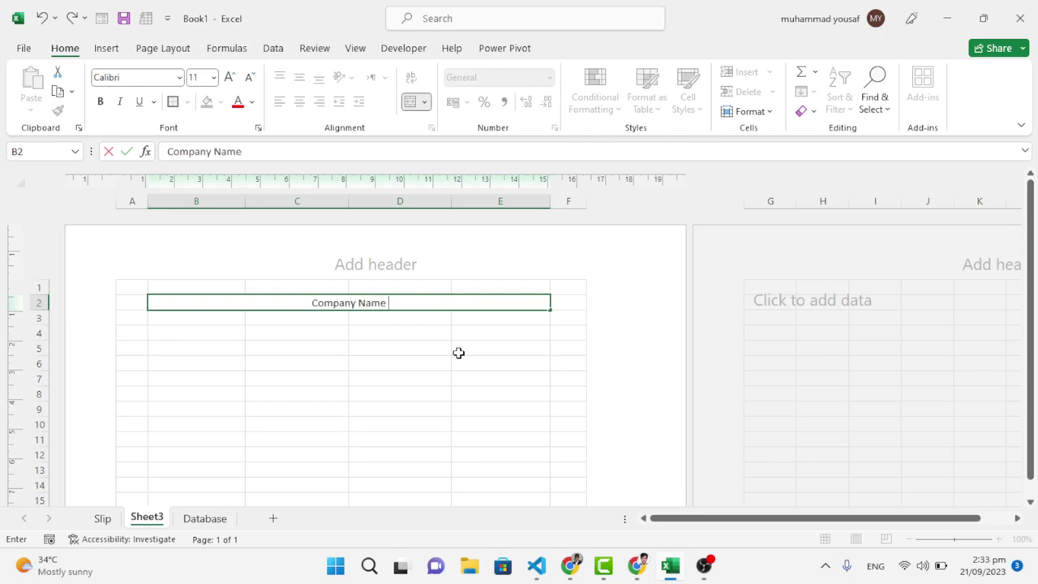
{"action": "type", "text": " XYZ"}
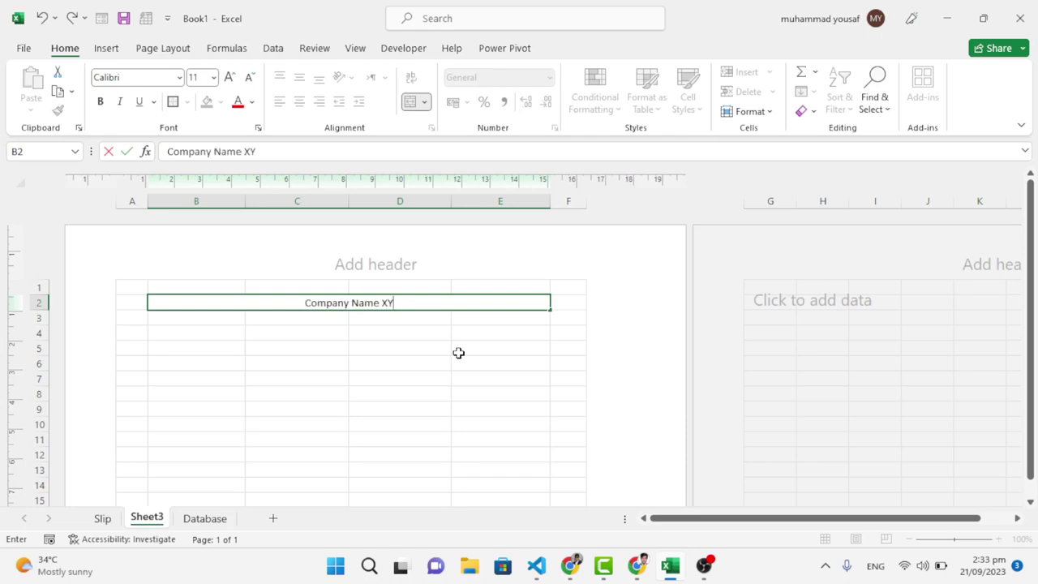
{"action": "left_click", "coordinate": [456, 335]}
Make the title bold at 20 point.
{"action": "left_click", "coordinate": [424, 300]}
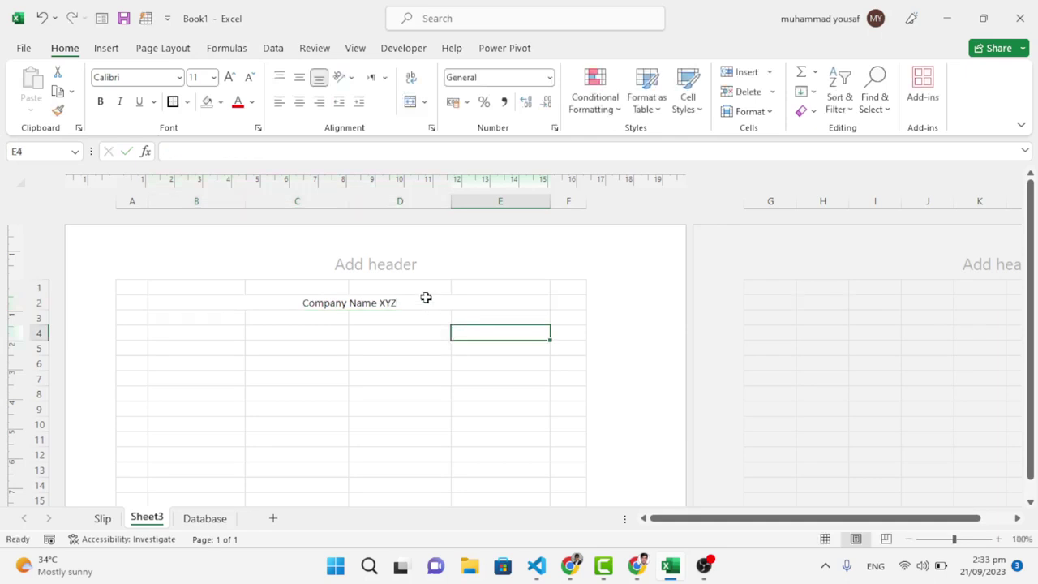
{"action": "left_click", "coordinate": [229, 78]}
{"action": "left_click", "coordinate": [230, 78]}
{"action": "left_click", "coordinate": [229, 78]}
{"action": "left_click", "coordinate": [231, 78]}
{"action": "left_click", "coordinate": [230, 79]}
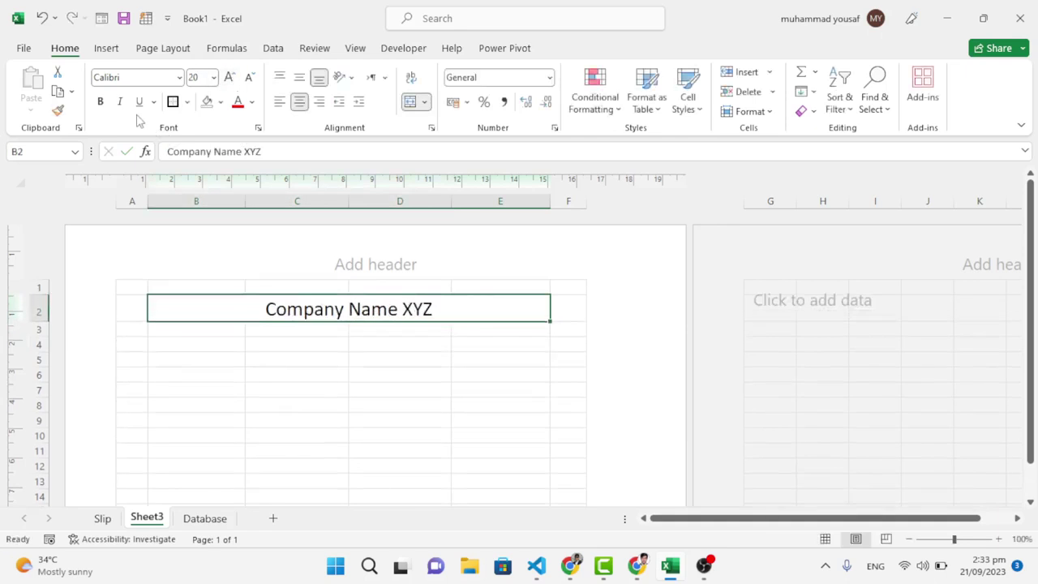
{"action": "left_click", "coordinate": [101, 101]}
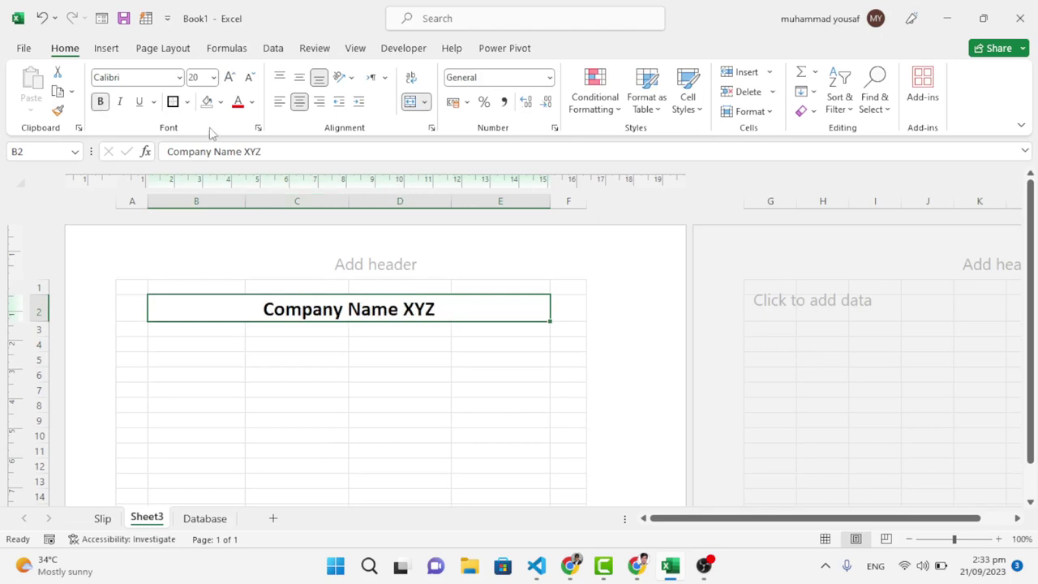
Set the title font to Arial Rounded MT Bold.
{"action": "left_click", "coordinate": [178, 77]}
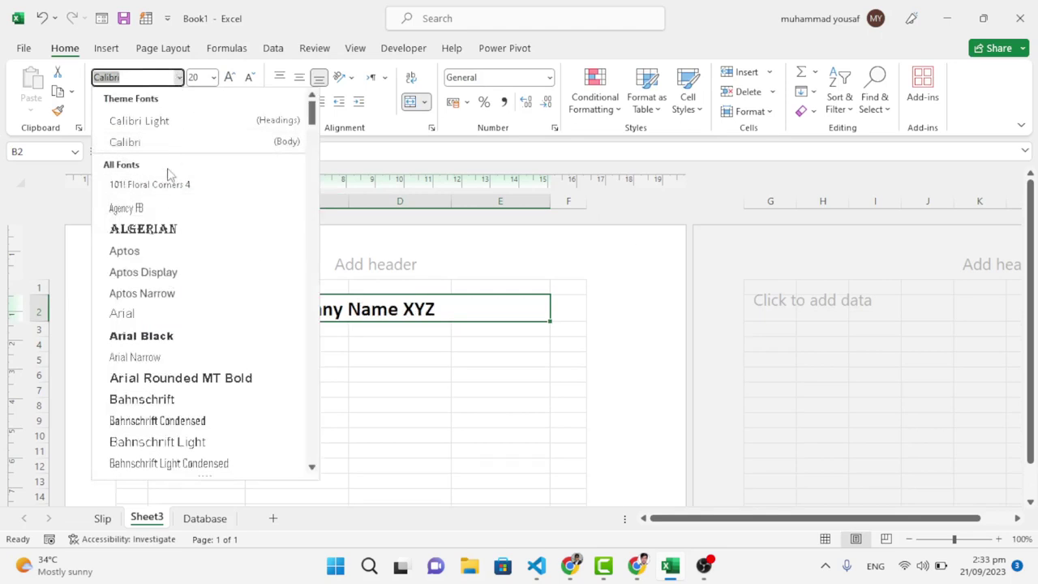
{"action": "left_click", "coordinate": [167, 335]}
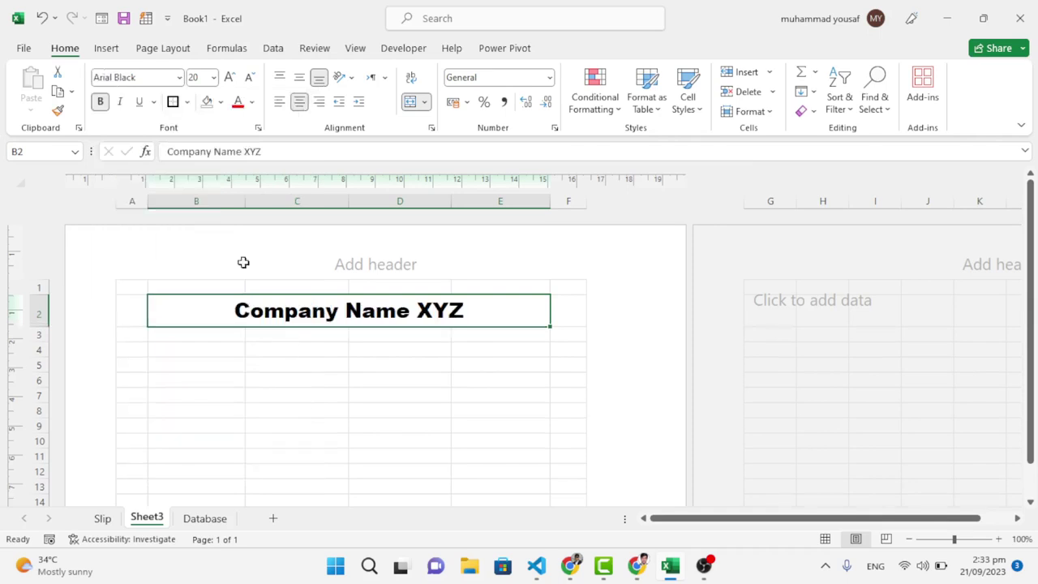
{"action": "left_click", "coordinate": [180, 78]}
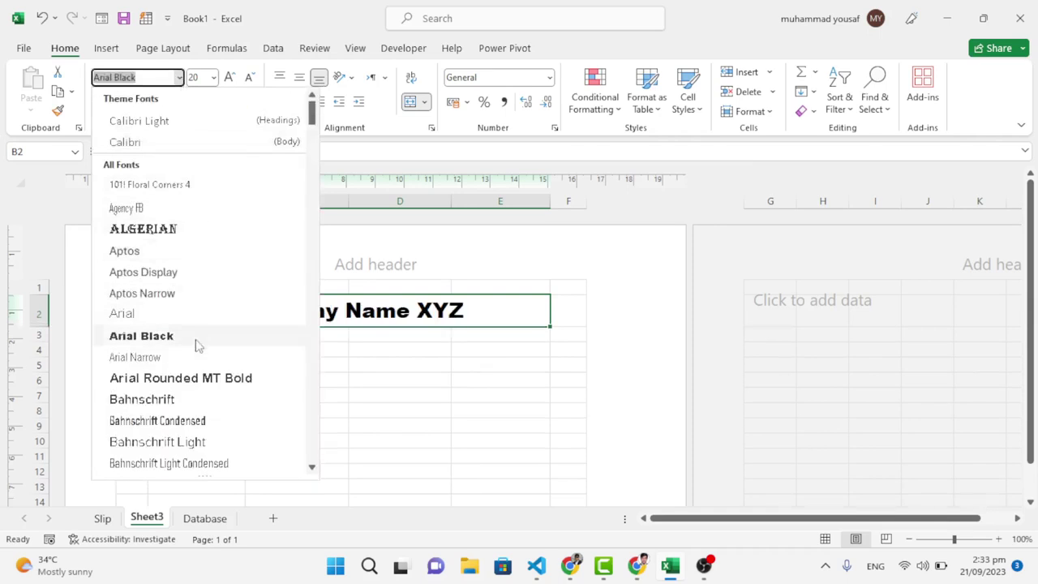
{"action": "left_click", "coordinate": [270, 378]}
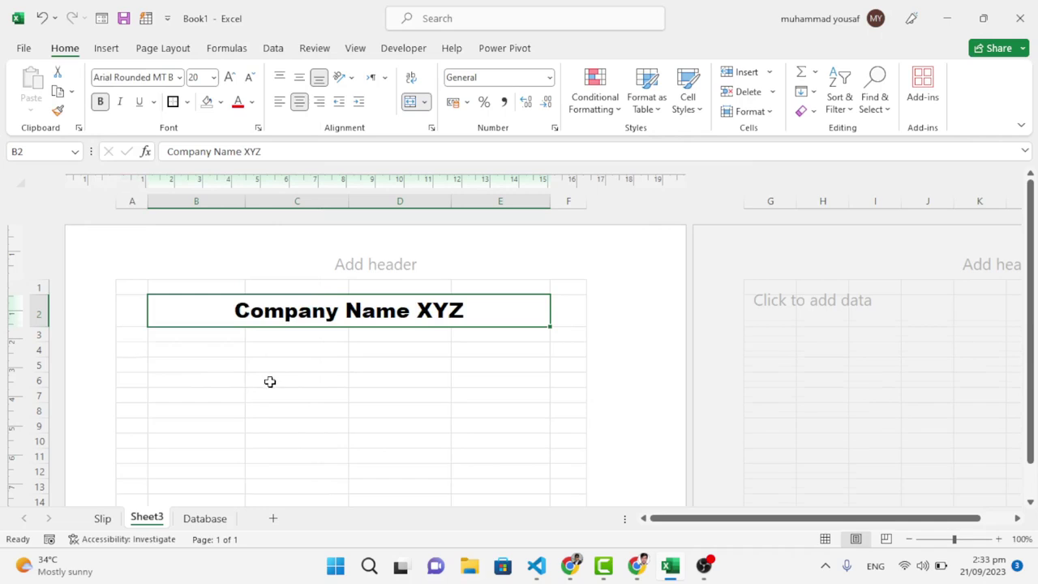
{"action": "left_click", "coordinate": [270, 329]}
{"action": "left_click_drag", "start_coordinate": [209, 331], "coordinate": [478, 330]}
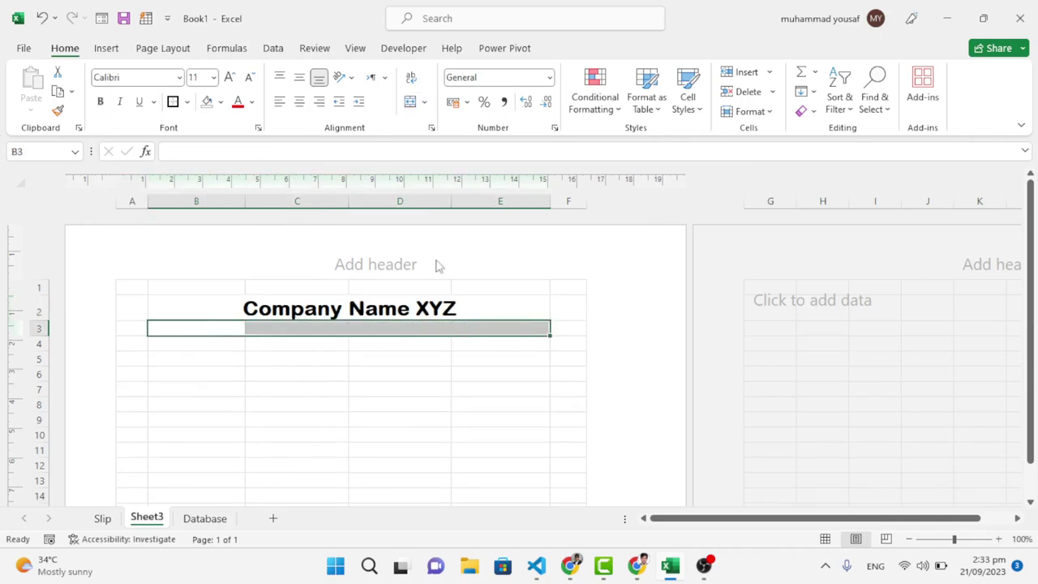
Merge and centre B3:E3 and enter the 'Address of Company' line.
{"action": "left_click", "coordinate": [410, 101]}
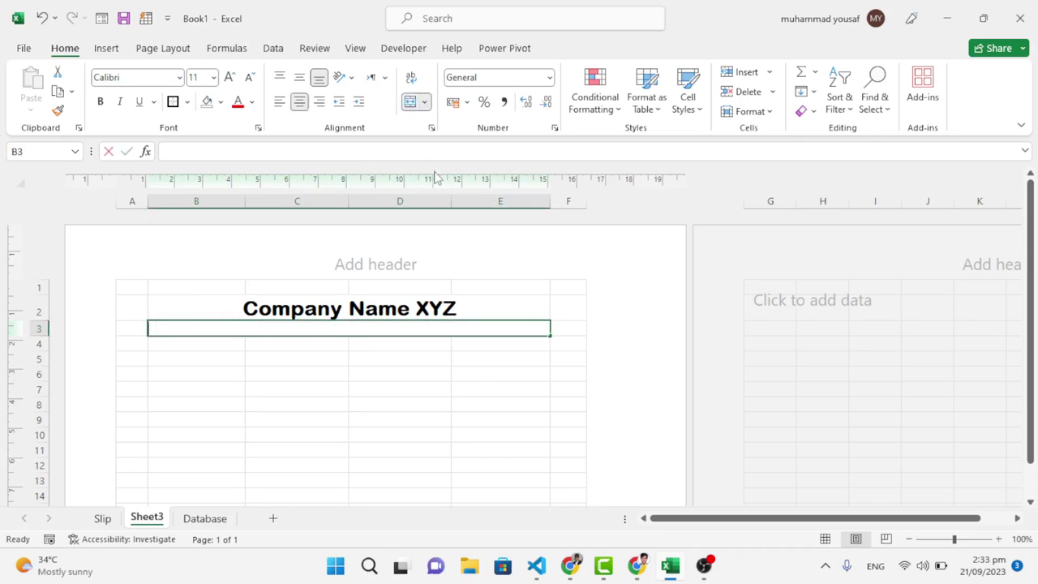
{"action": "type", "text": "Ad"}
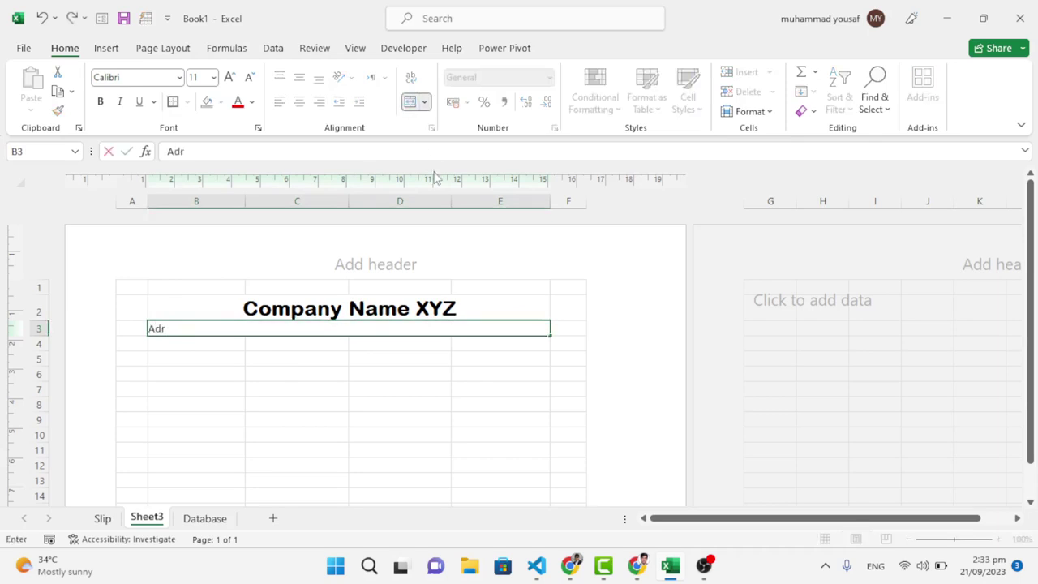
{"action": "type", "text": "dress of Company xxxxxxx"}
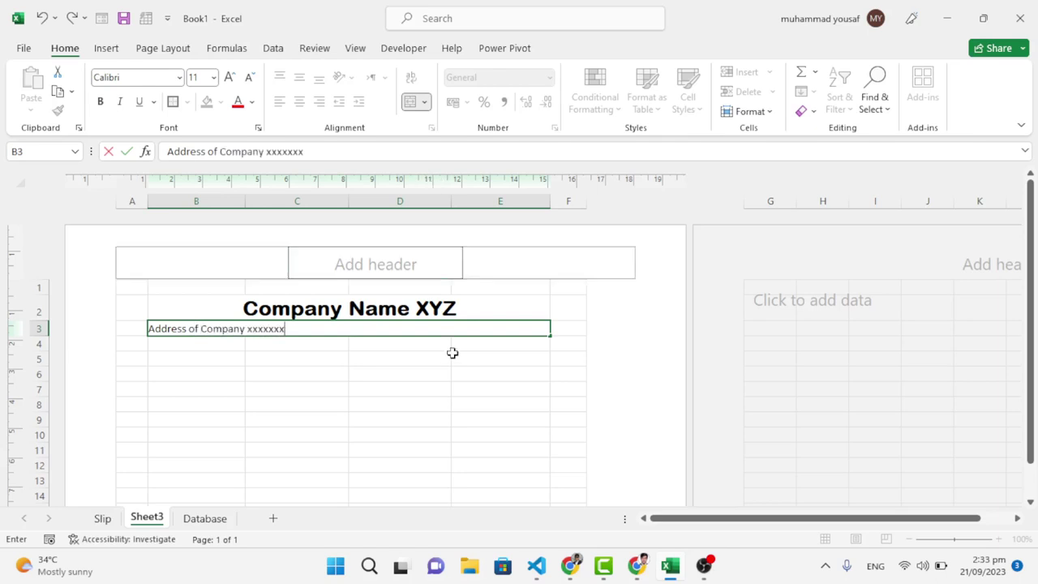
{"action": "left_click", "coordinate": [453, 356]}
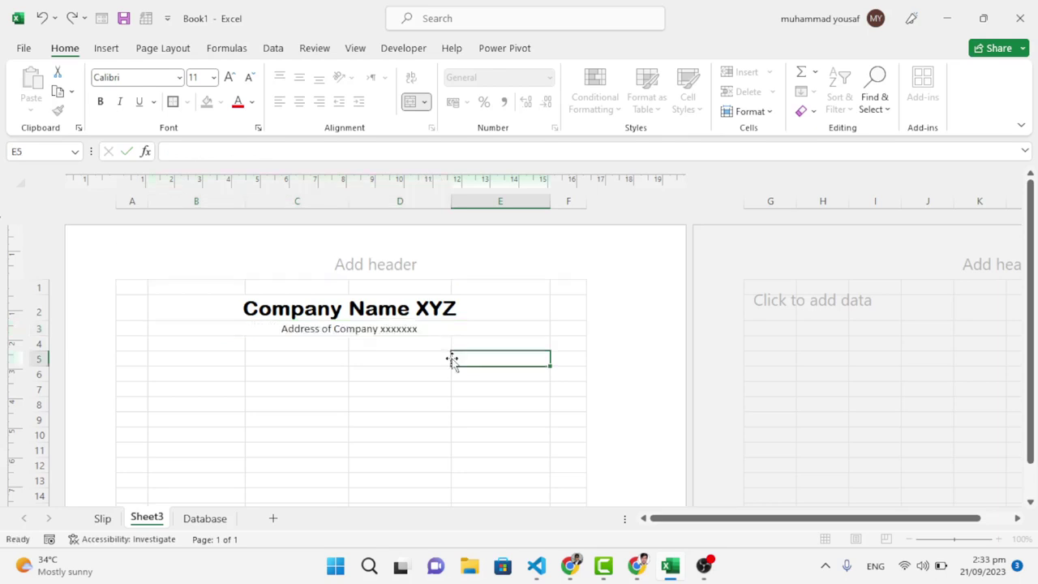
Merge and centre B4:E4 and type 'Automated Salary Slip'.
{"action": "left_click_drag", "start_coordinate": [202, 352], "coordinate": [222, 343]}
{"action": "left_click", "coordinate": [225, 345]}
{"action": "double_click", "coordinate": [225, 345]}
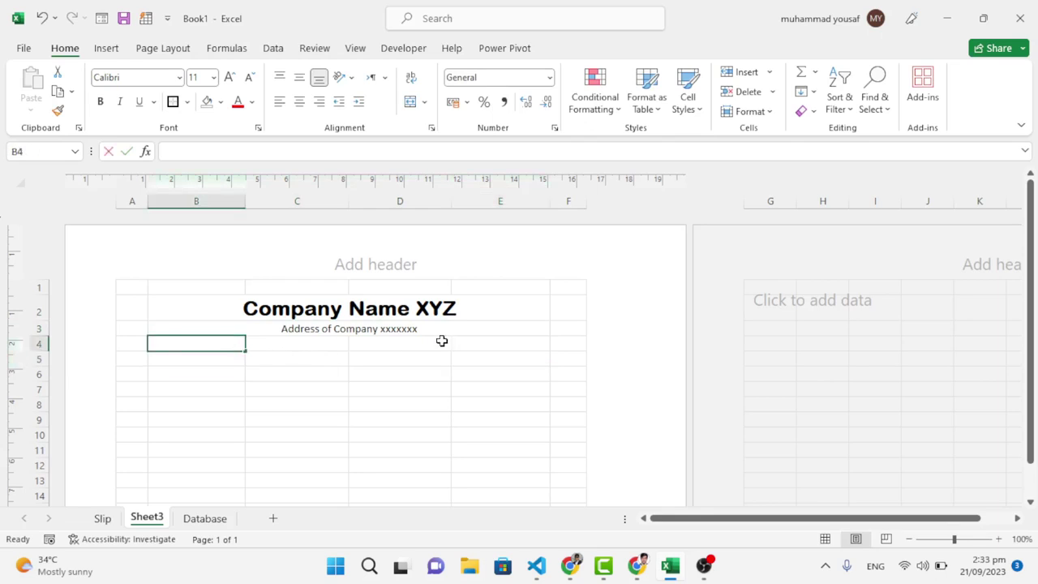
{"action": "left_click", "coordinate": [352, 343]}
{"action": "left_click_drag", "start_coordinate": [227, 343], "coordinate": [486, 343]}
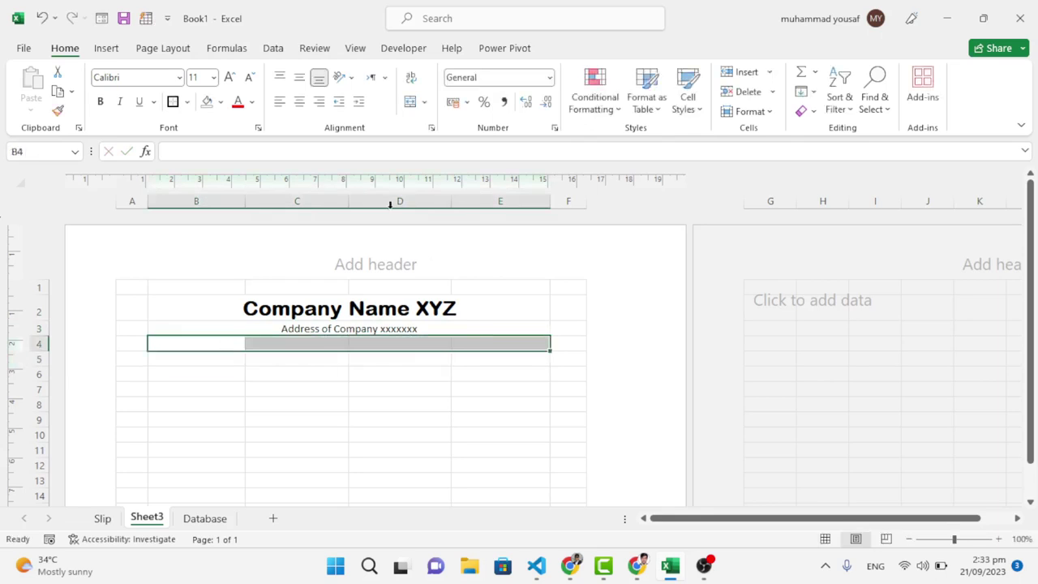
{"action": "left_click", "coordinate": [411, 101]}
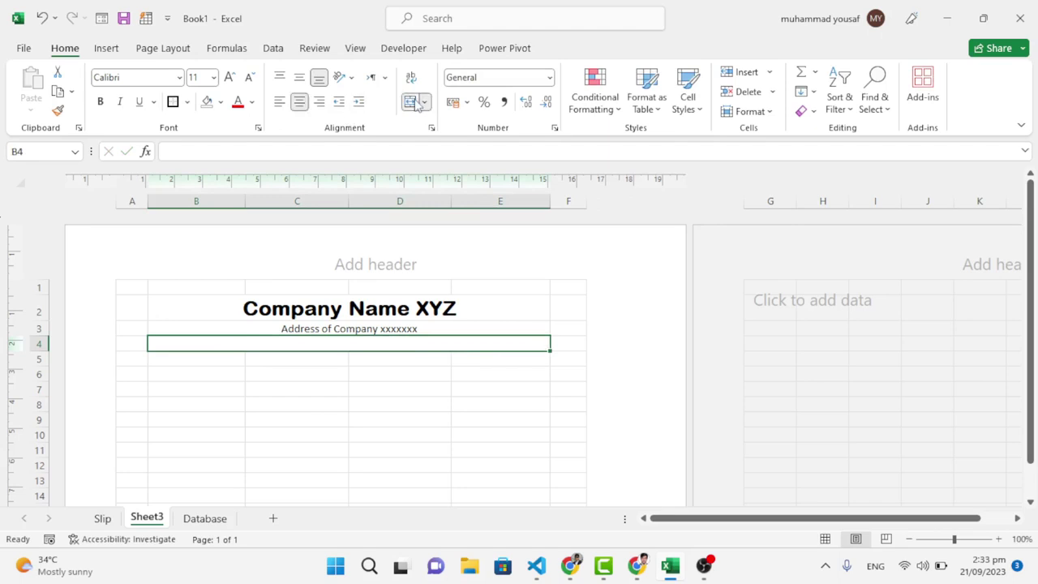
{"action": "type", "text": "Sa"}
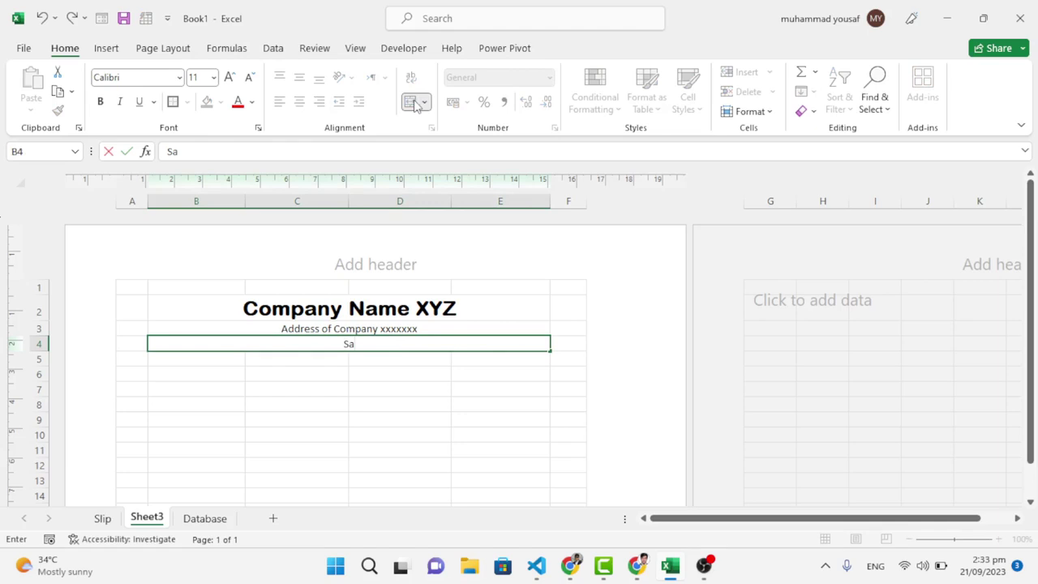
{"action": "type", "text": "Automated A"}
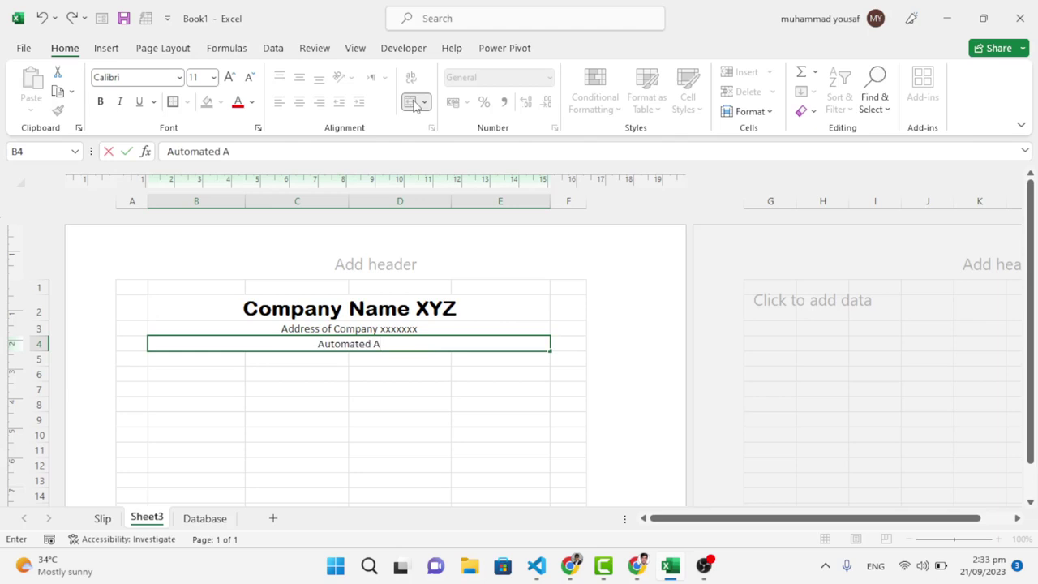
{"action": "key", "text": "BackSpace"}
{"action": "type", "text": "Salary Slip"}
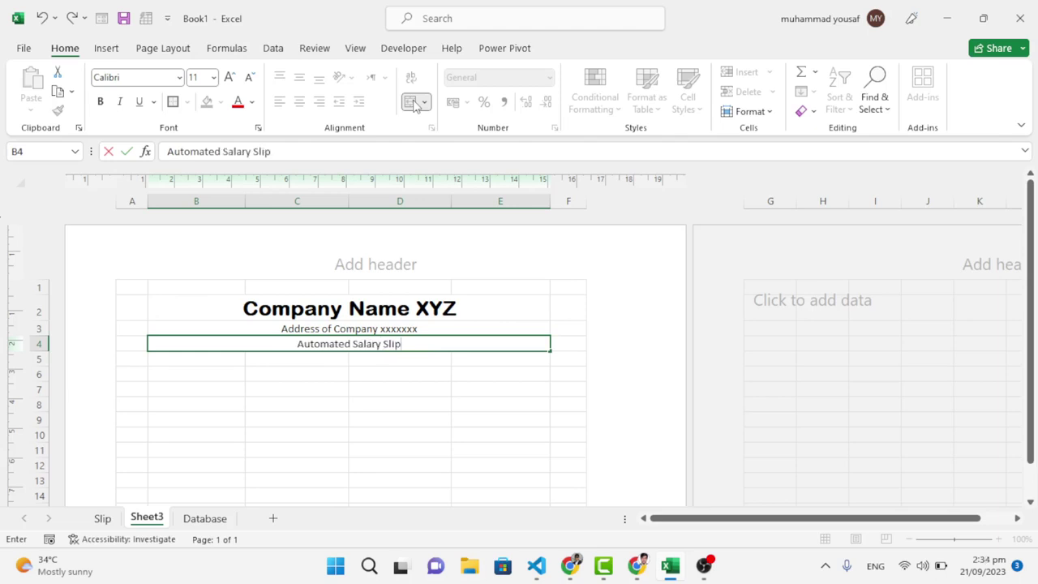
Format the 'Automated Salary Slip' subtitle in B4:E4 as bold 14-point text.
{"action": "left_click", "coordinate": [364, 362]}
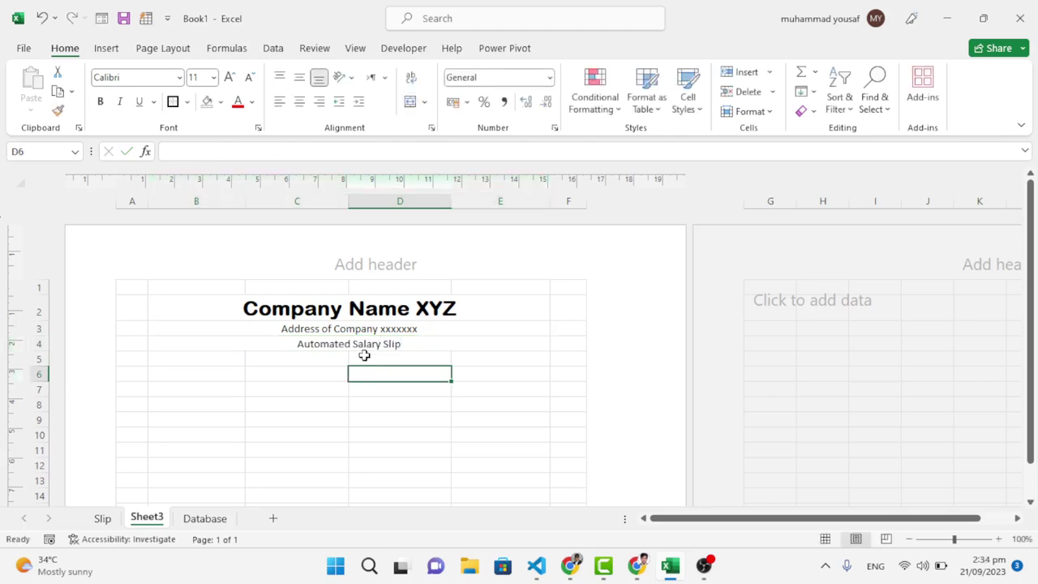
{"action": "left_click", "coordinate": [361, 344]}
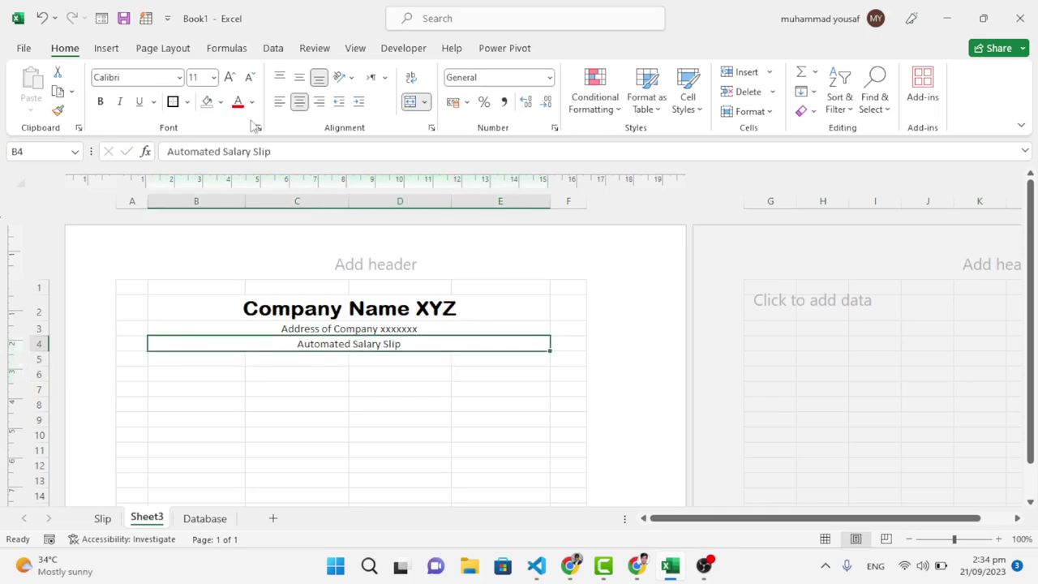
{"action": "left_click", "coordinate": [228, 79]}
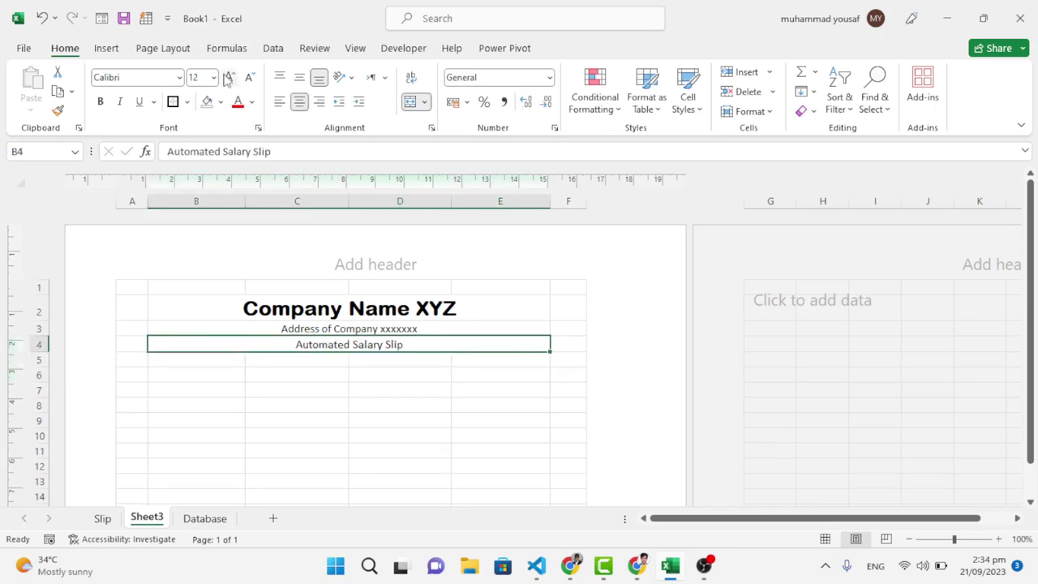
{"action": "key", "text": "ctrl+b"}
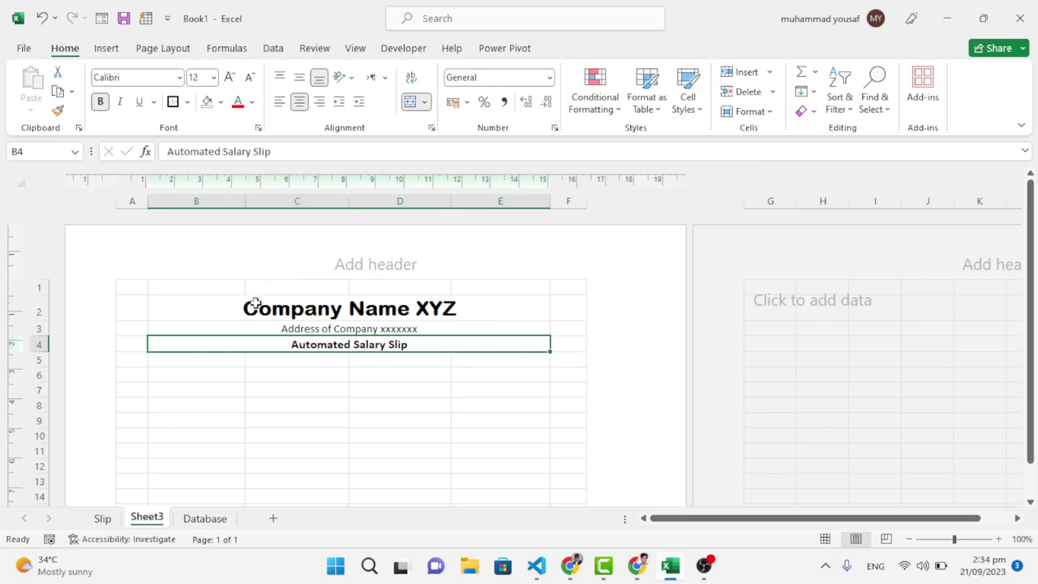
{"action": "left_click", "coordinate": [229, 77]}
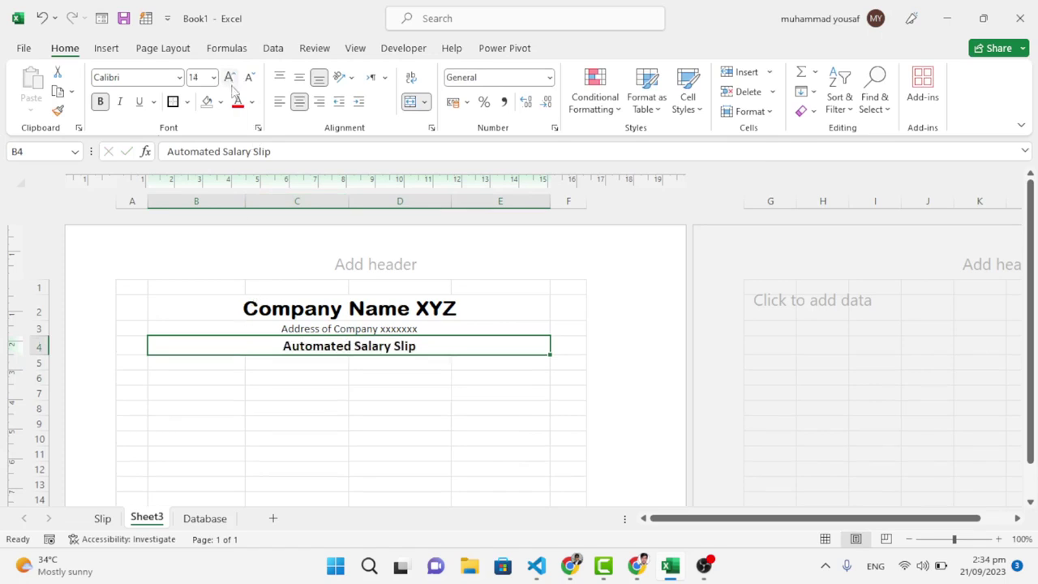
{"action": "left_click", "coordinate": [216, 363]}
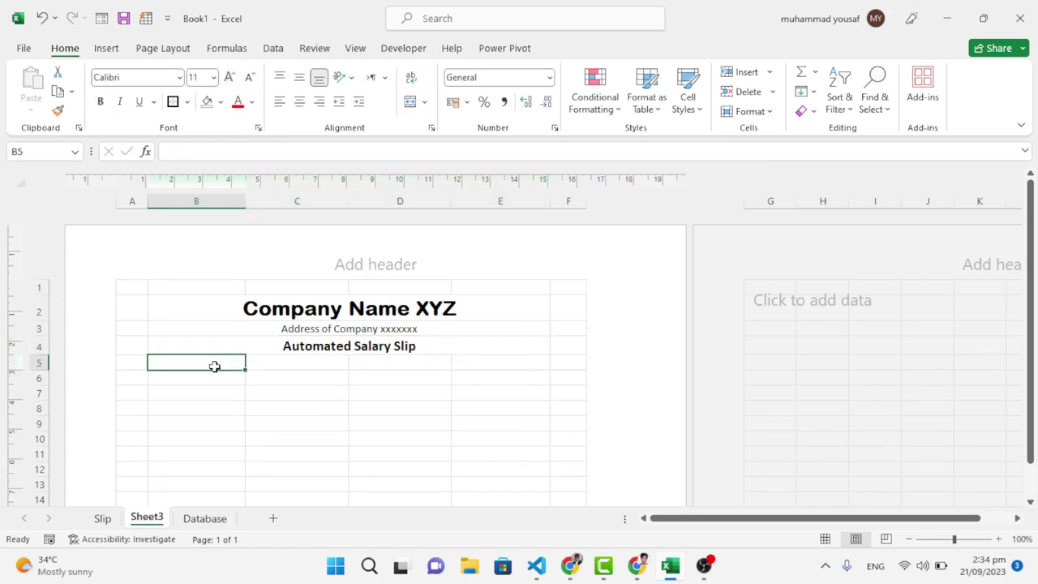
Enter the labels 'Employee ID' in B6 and 'Employee Name' in D6.
{"action": "scroll", "coordinate": [222, 370], "scroll_direction": "down", "scroll_amount": 1}
{"action": "left_click", "coordinate": [200, 259]}
{"action": "left_click_drag", "start_coordinate": [206, 259], "coordinate": [248, 258]}
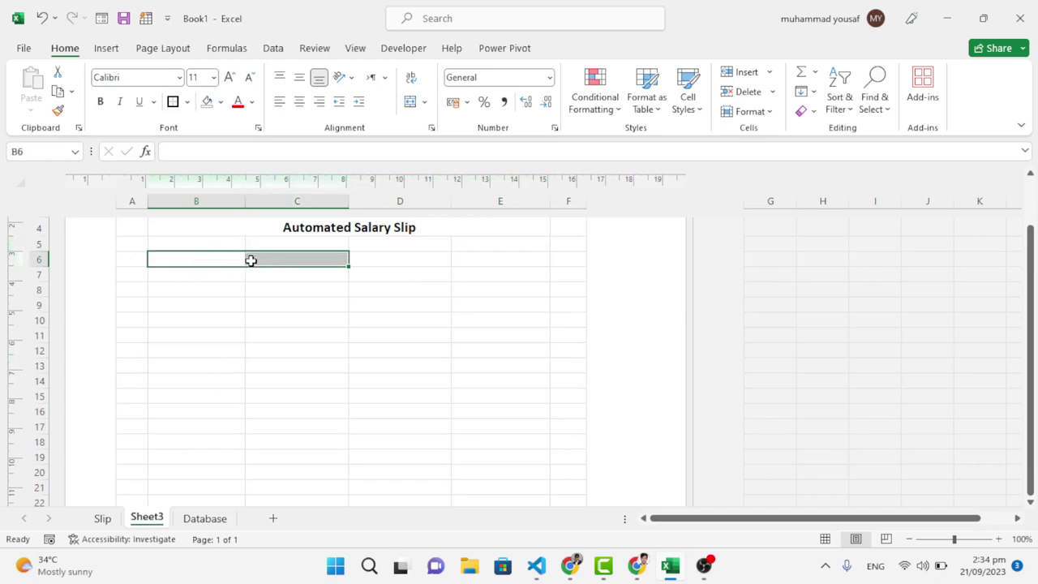
{"action": "left_click", "coordinate": [316, 276]}
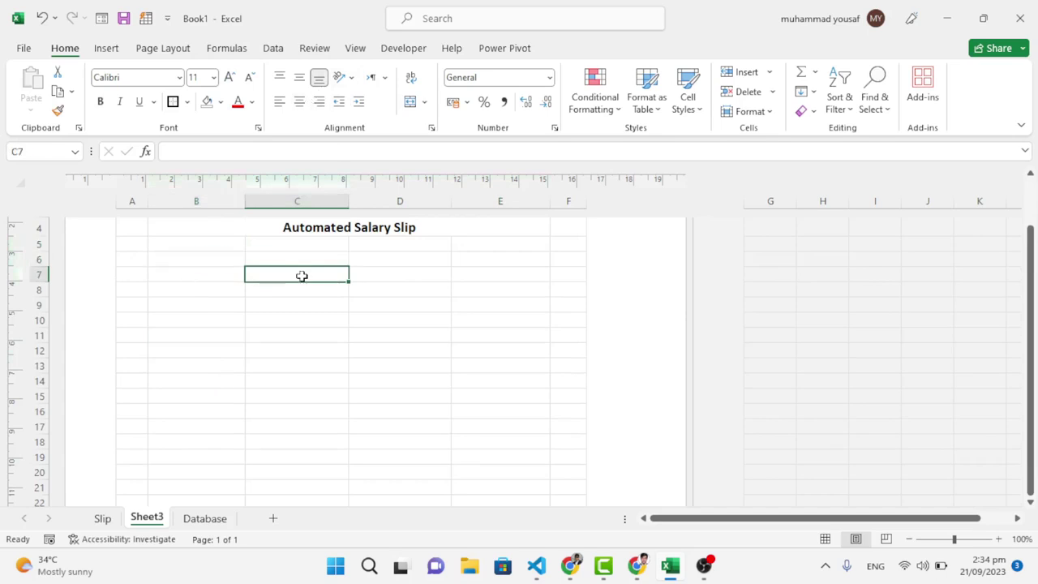
{"action": "left_click", "coordinate": [207, 261]}
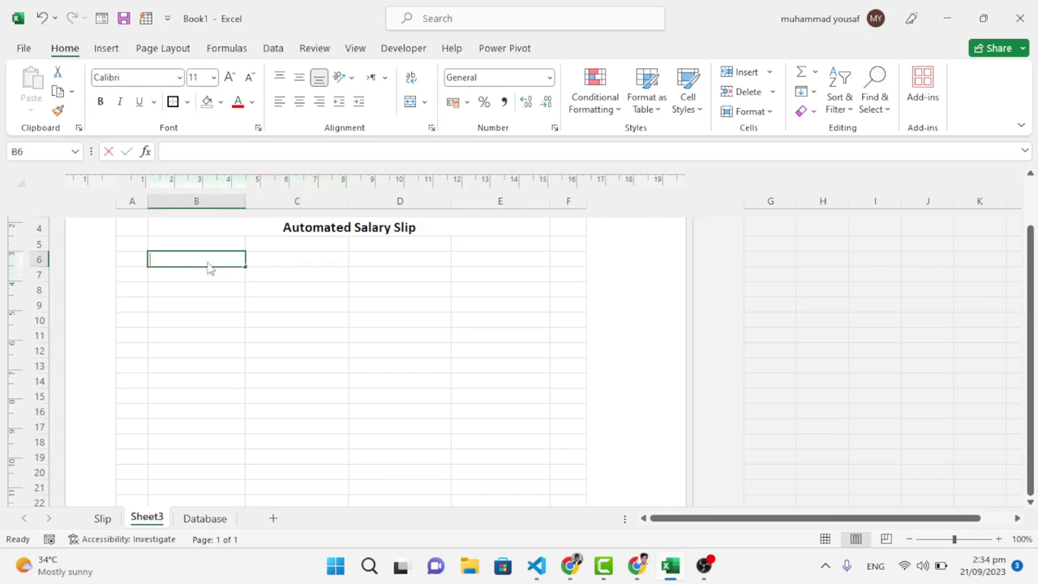
{"action": "type", "text": "Employee ID"}
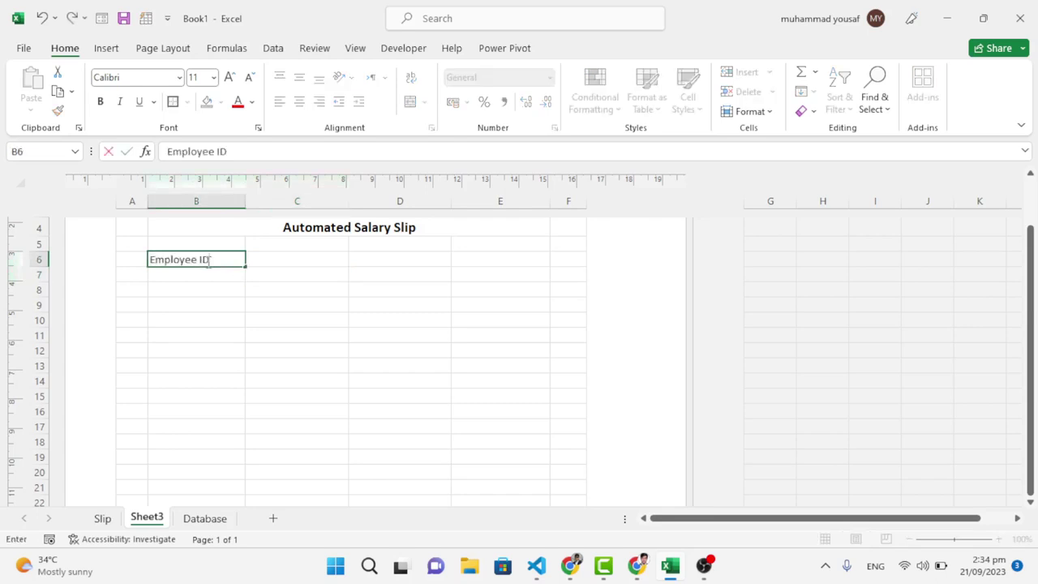
{"action": "key", "text": "Right"}
{"action": "key", "text": "Right"}
{"action": "key", "text": "Right"}
{"action": "key", "text": "Left"}
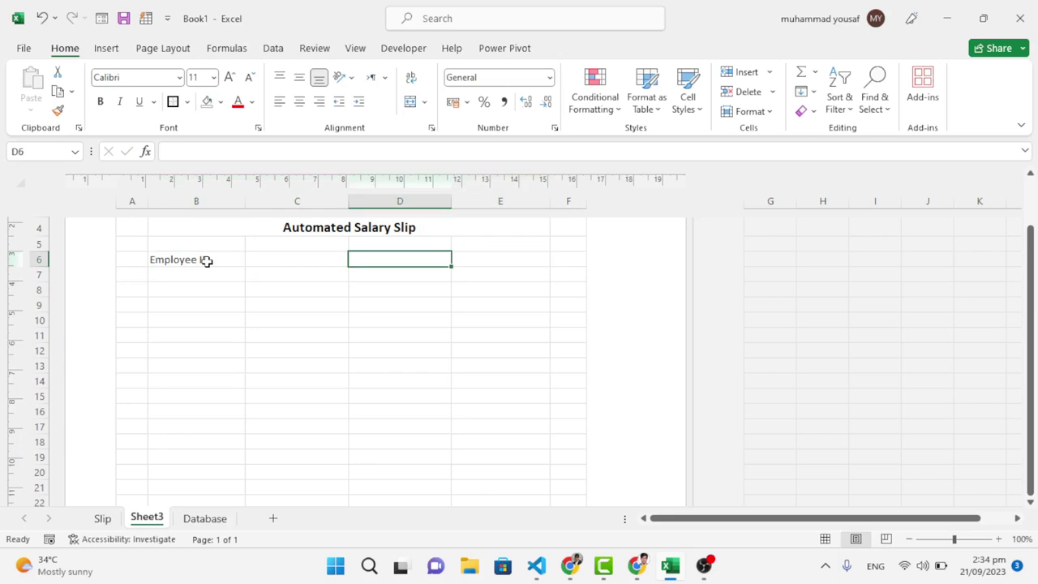
{"action": "type", "text": "Em"}
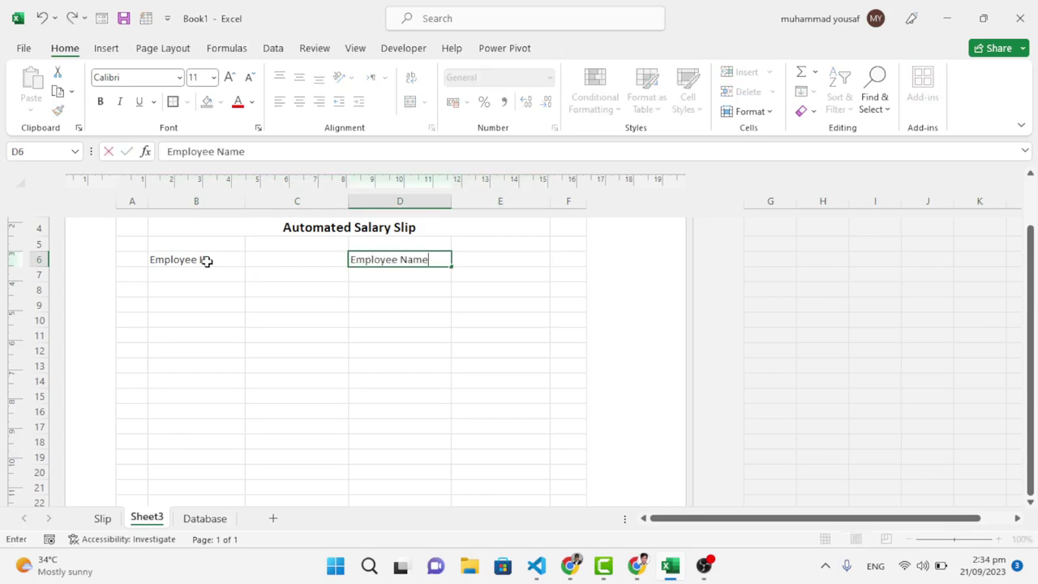
{"action": "type", "text": "ployee Name"}
{"action": "key", "text": "Return"}
Enter the labels 'Emp Designation' in B7 and 'Month' in D7.
{"action": "key", "text": "Left"}
{"action": "key", "text": "Left"}
{"action": "type", "text": "Emp"}
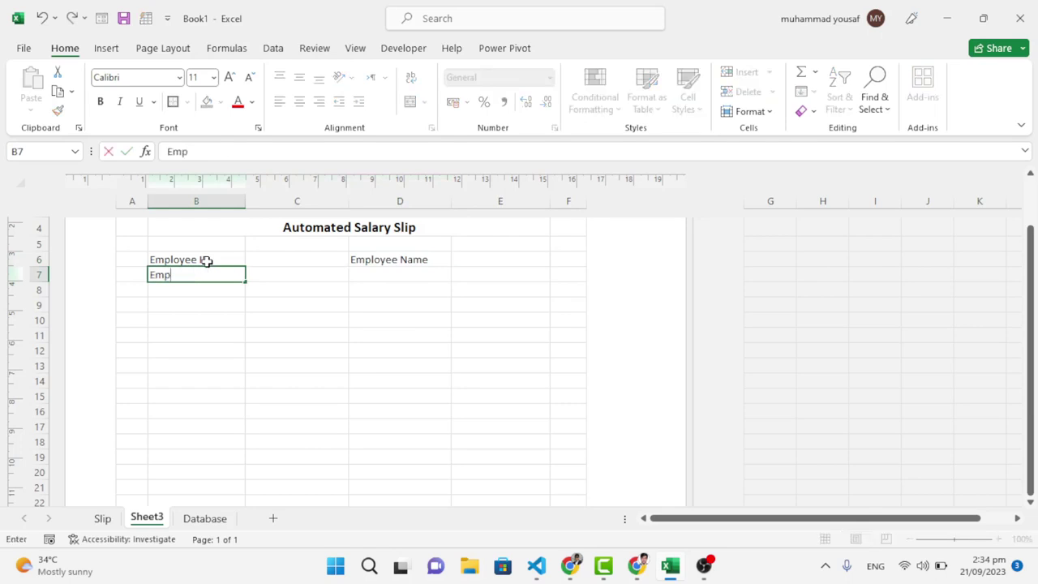
{"action": "type", "text": " Designation"}
{"action": "key", "text": "Right"}
{"action": "key", "text": "Right"}
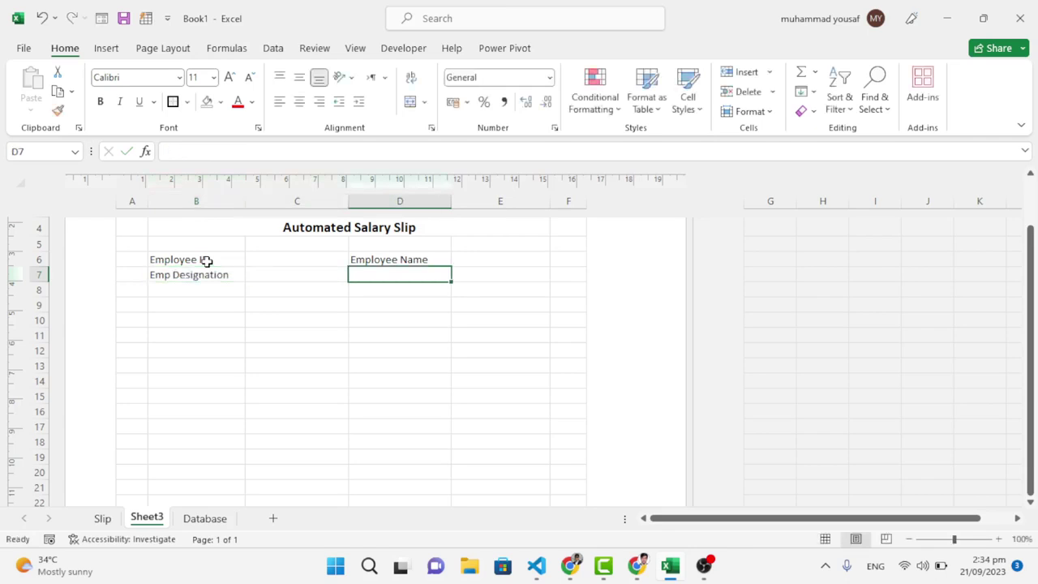
{"action": "type", "text": "Month"}
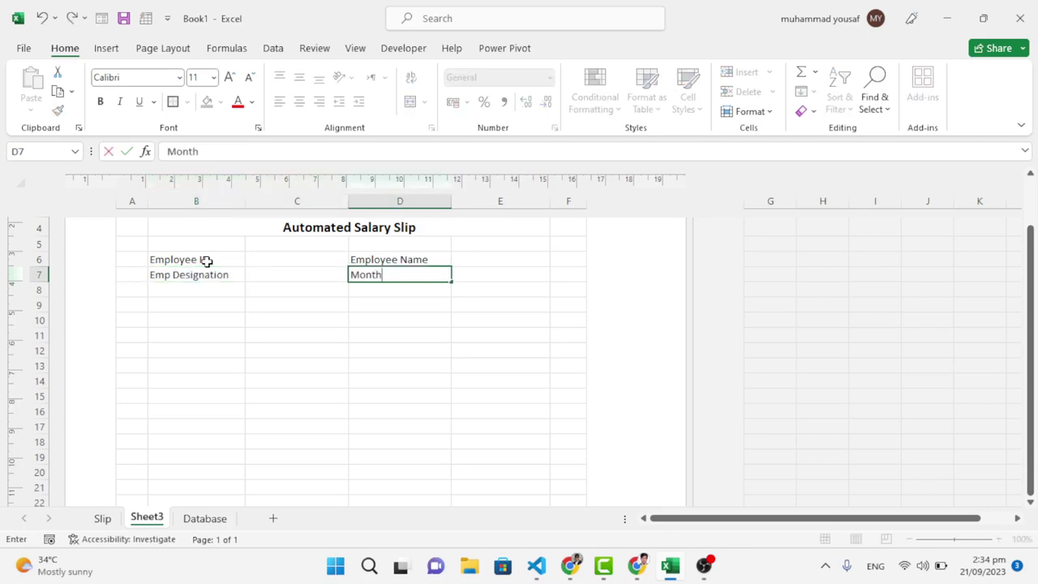
{"action": "key", "text": "Right"}
{"action": "key", "text": "Up"}
Apply All Borders to the employee details block B6:E7.
{"action": "left_click_drag", "start_coordinate": [205, 261], "coordinate": [498, 275]}
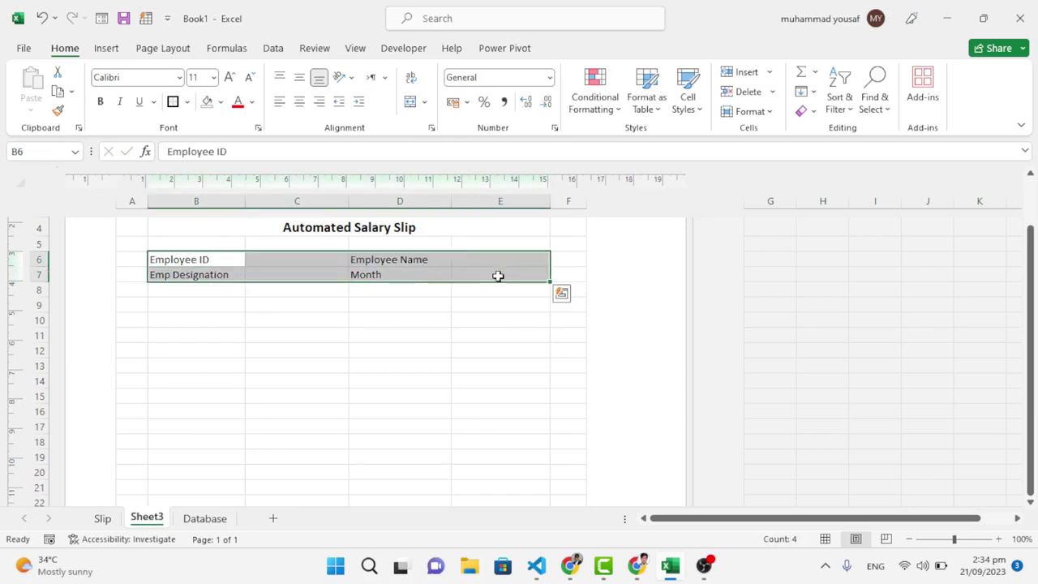
{"action": "left_click", "coordinate": [187, 101]}
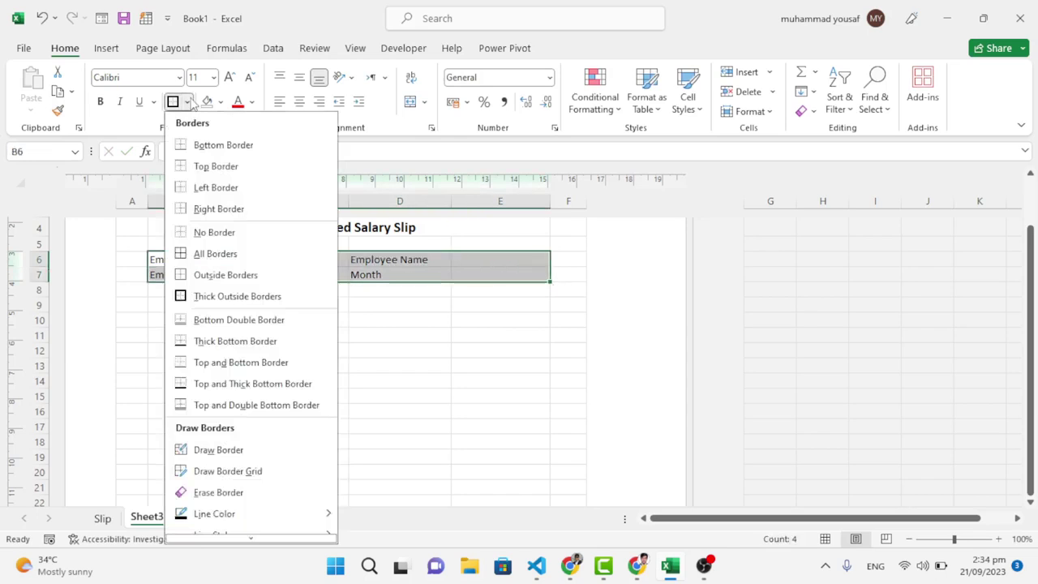
{"action": "left_click", "coordinate": [215, 253]}
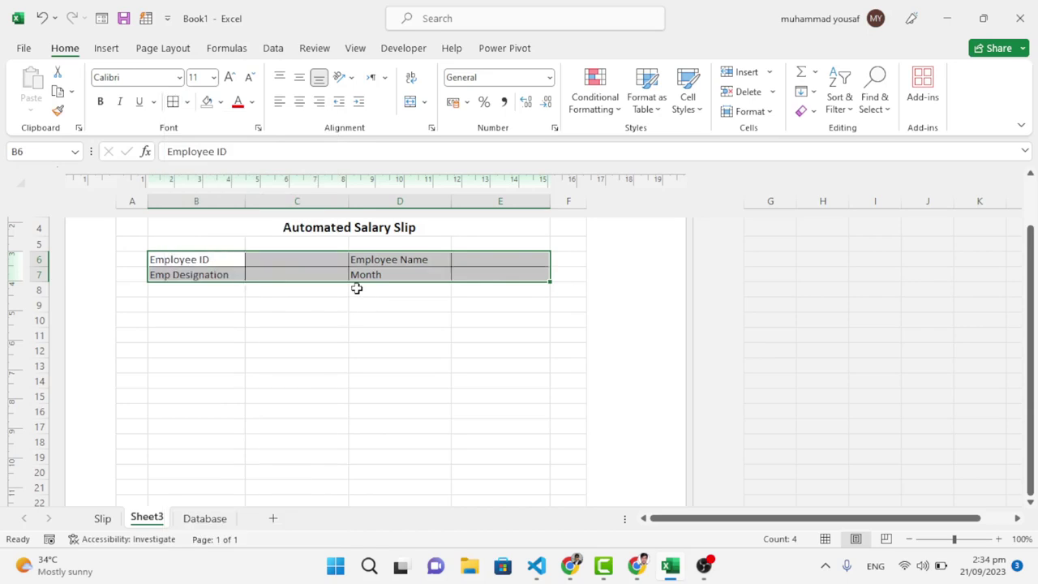
{"action": "left_click", "coordinate": [357, 289]}
Merge and centre B9:C9 for the Income heading.
{"action": "left_click", "coordinate": [208, 292]}
{"action": "left_click_drag", "start_coordinate": [167, 305], "coordinate": [266, 306]}
{"action": "left_click", "coordinate": [410, 101]}
{"action": "left_click_drag", "start_coordinate": [429, 305], "coordinate": [475, 302]}
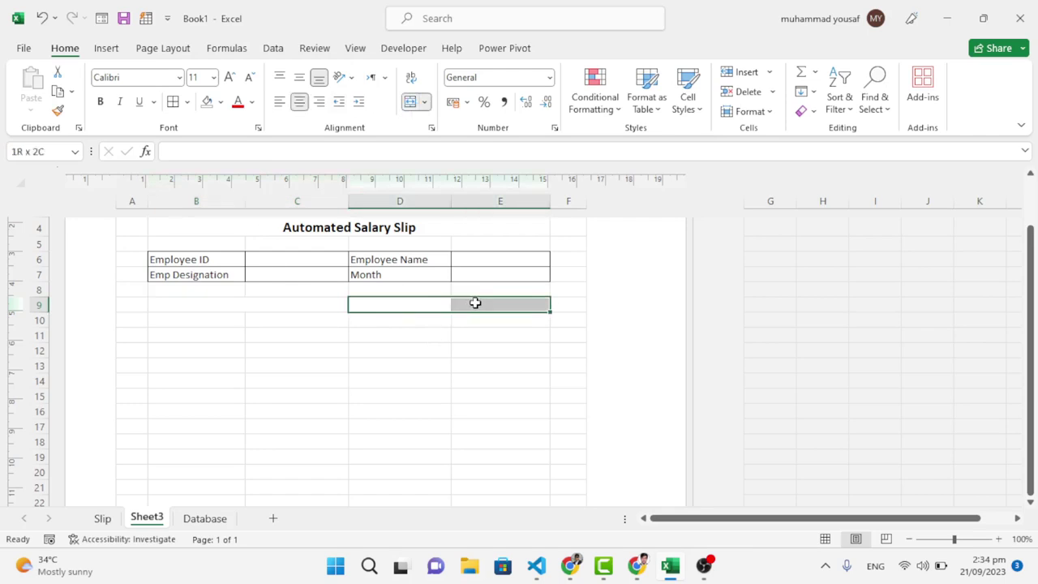
Merge D9:E9 and enter the headings 'Income' in B9 and 'Deduction' in D9.
{"action": "left_click", "coordinate": [410, 102]}
{"action": "left_click", "coordinate": [259, 307]}
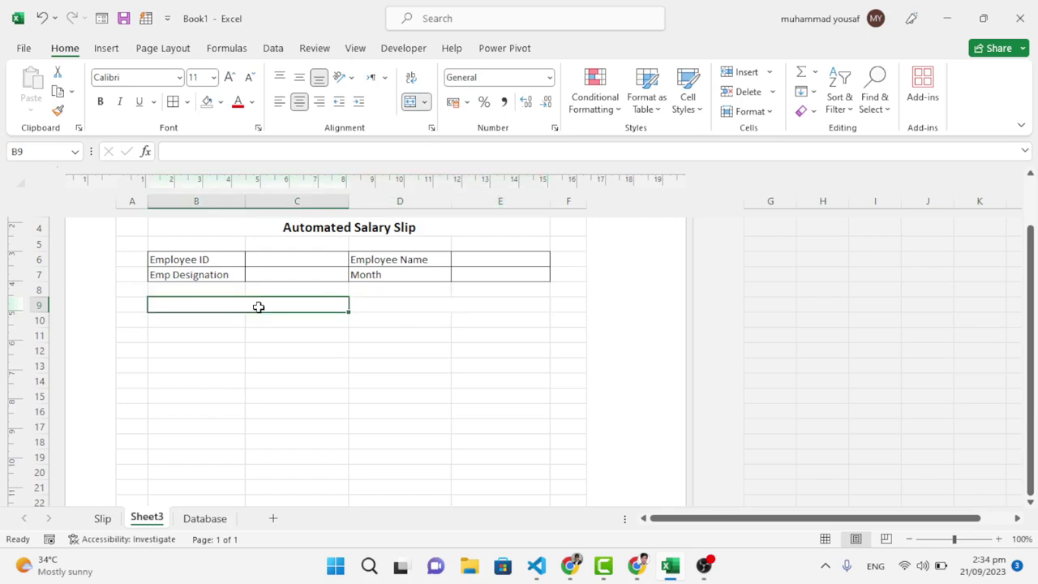
{"action": "type", "text": "Income"}
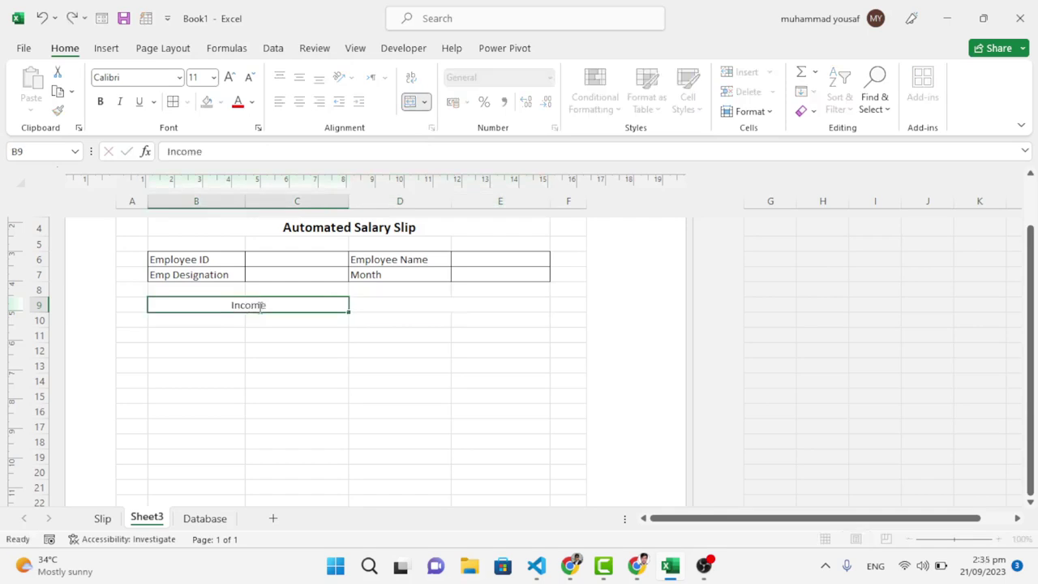
{"action": "key", "text": "Tab"}
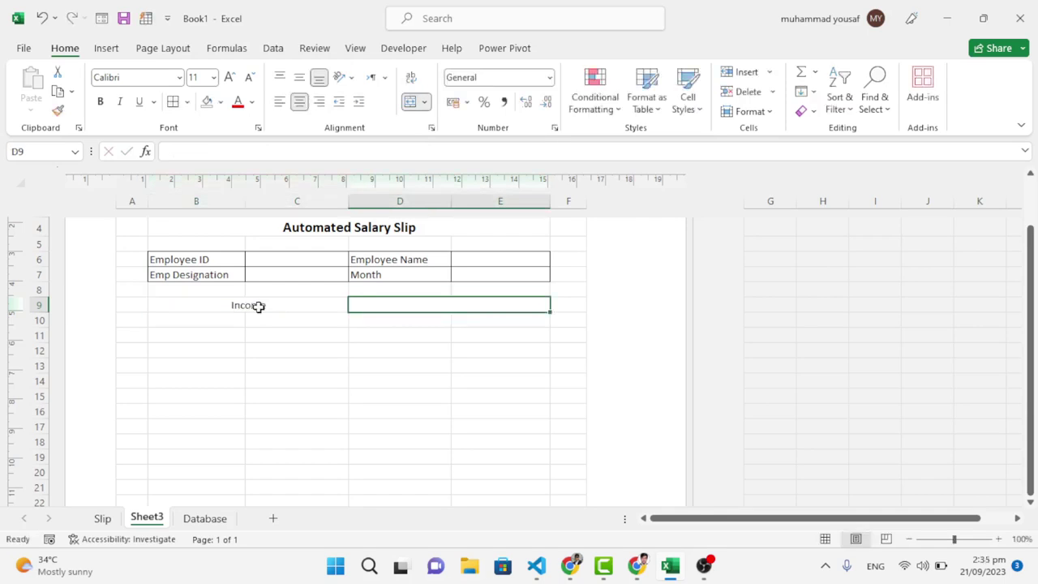
{"action": "type", "text": "Deduct"}
{"action": "key", "text": "BackSpace"}
{"action": "key", "text": "BackSpace"}
{"action": "key", "text": "BackSpace"}
{"action": "key", "text": "BackSpace"}
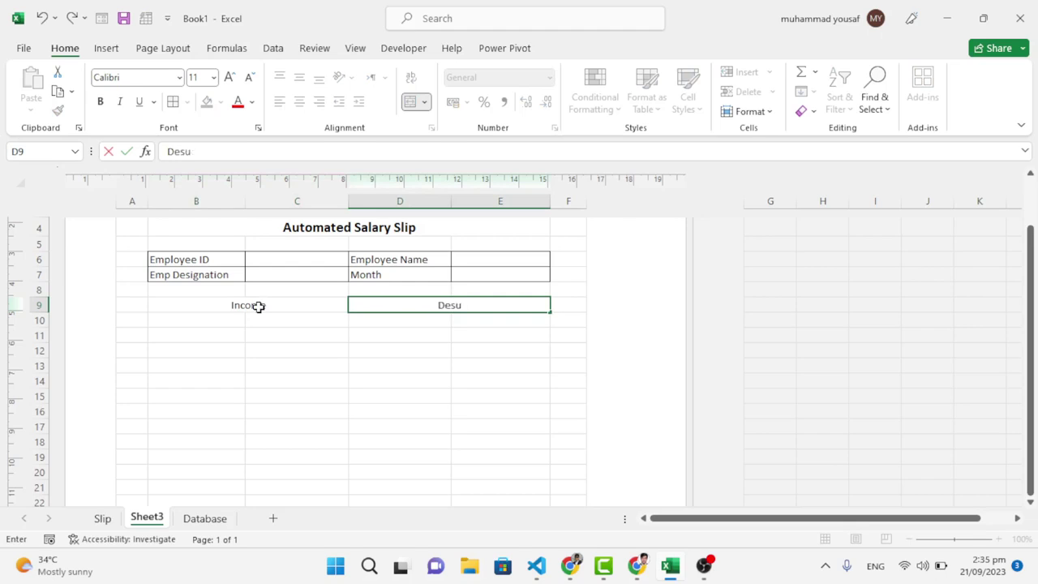
{"action": "type", "text": "duction"}
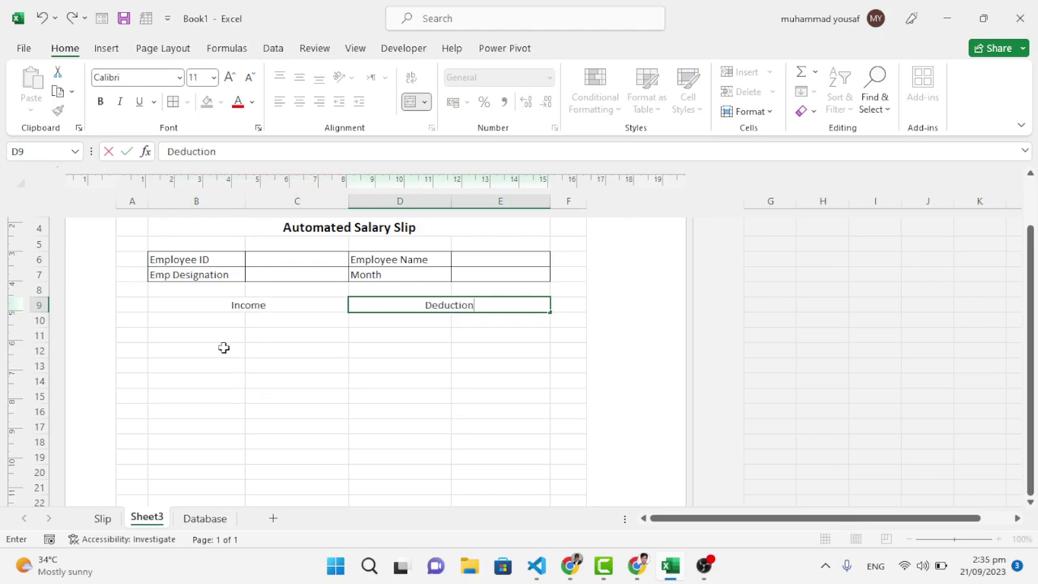
{"action": "left_click", "coordinate": [216, 319]}
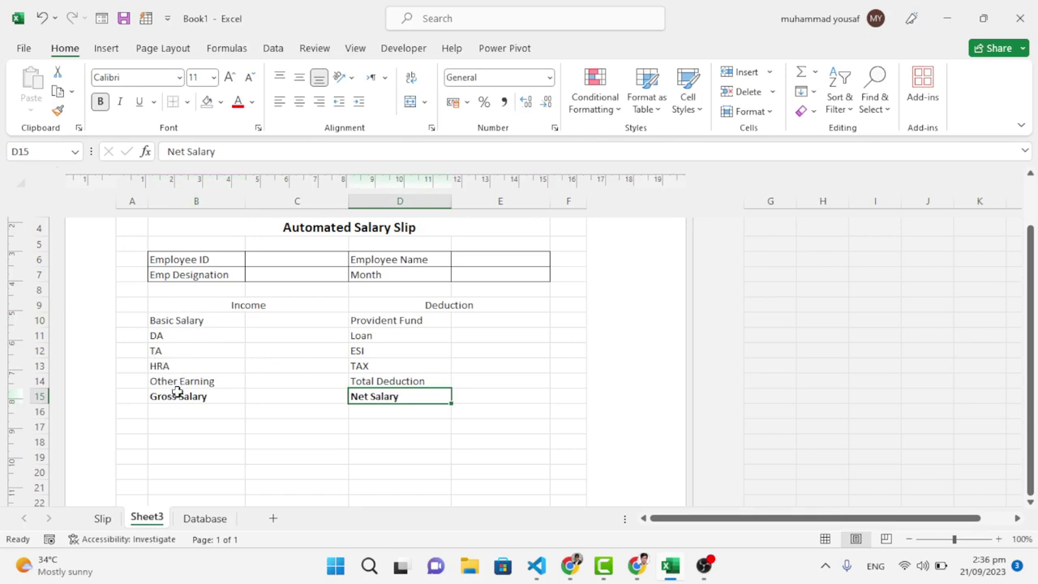
Review the deduction item cells down to the Net Salary row.
{"action": "left_click_drag", "start_coordinate": [396, 321], "coordinate": [397, 381]}
{"action": "left_click", "coordinate": [391, 411]}
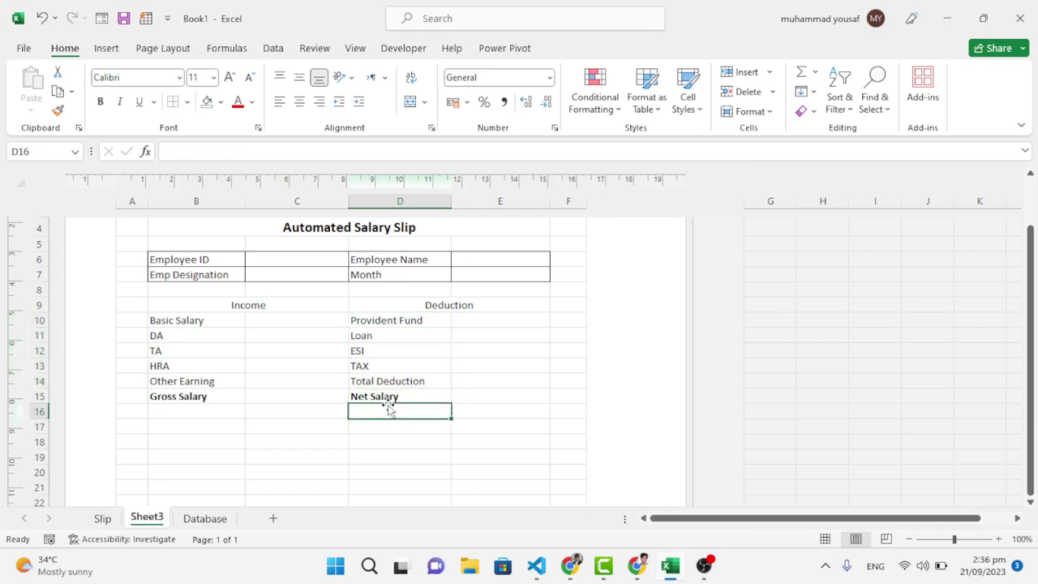
{"action": "left_click", "coordinate": [386, 396]}
{"action": "left_click", "coordinate": [294, 398]}
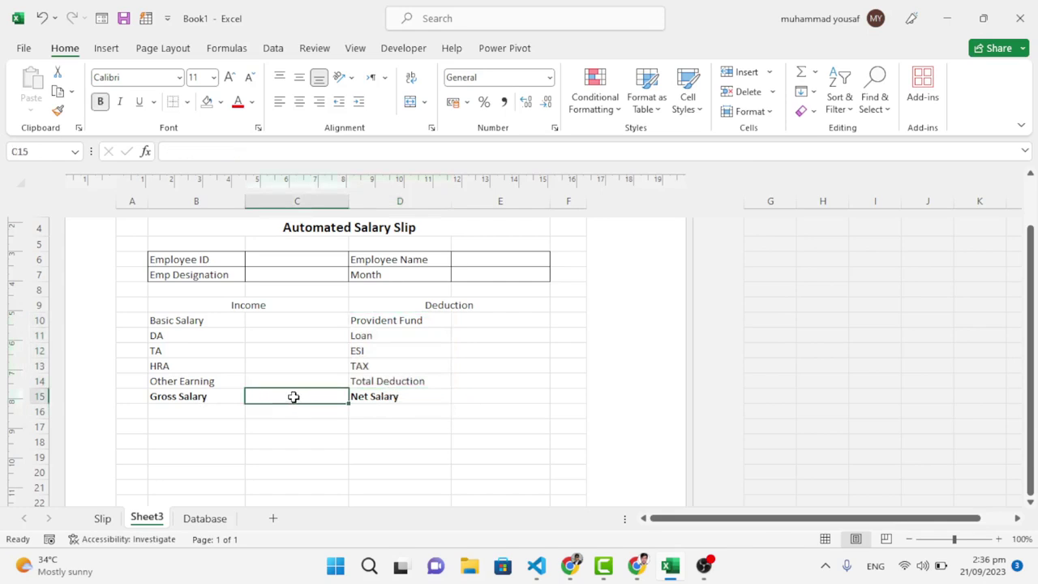
Apply All Borders to the Income and Deduction table B9:E15.
{"action": "left_click_drag", "start_coordinate": [216, 305], "coordinate": [492, 395]}
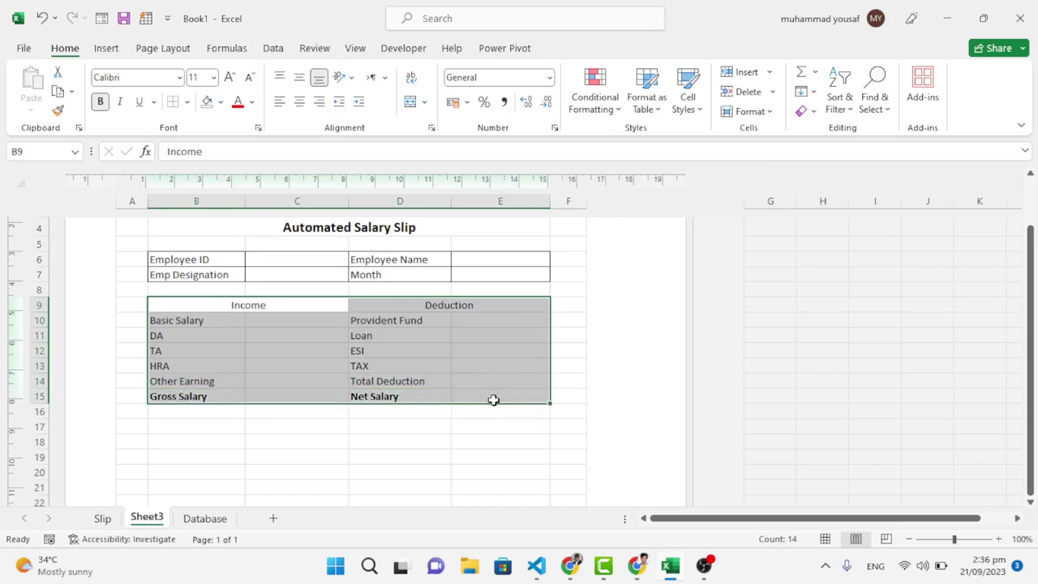
{"action": "left_click", "coordinate": [187, 102]}
{"action": "left_click", "coordinate": [212, 253]}
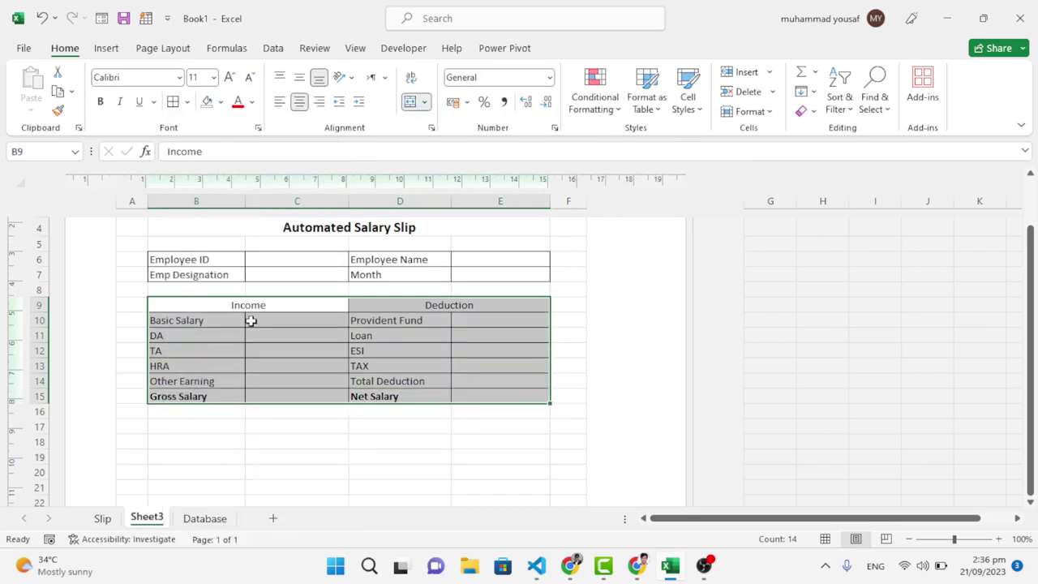
{"action": "left_click", "coordinate": [432, 411]}
{"action": "left_click", "coordinate": [422, 362]}
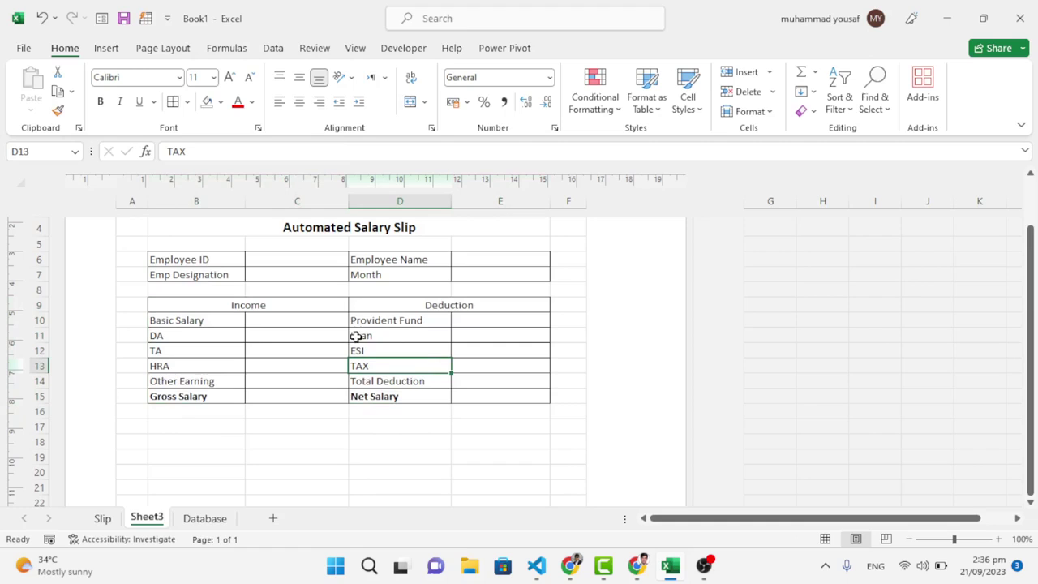
{"action": "scroll", "coordinate": [331, 348], "scroll_direction": "down", "scroll_amount": 1}
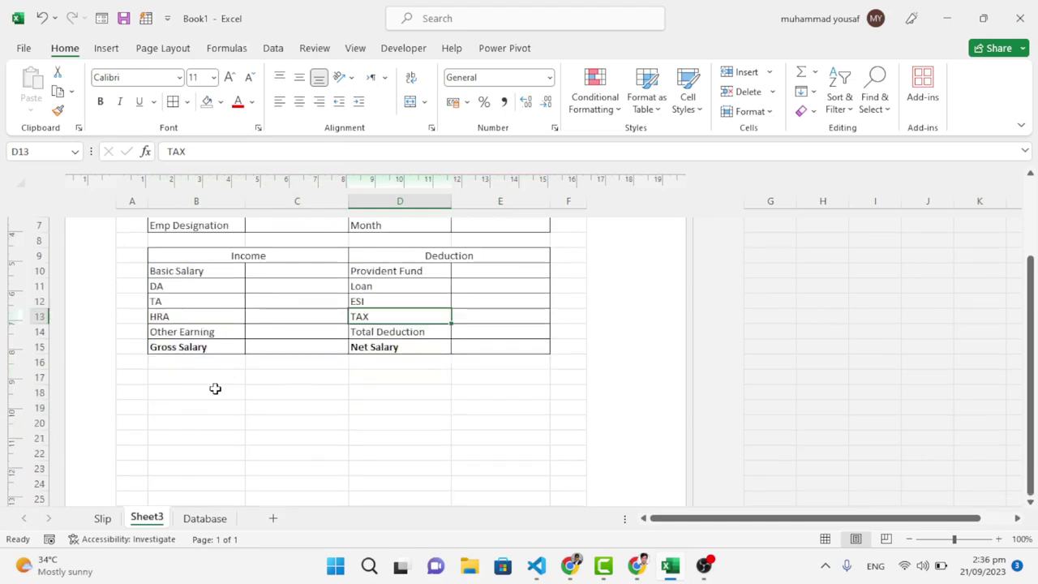
Enter 'Employee Sign:' in B17 and 'Manager:' in D17.
{"action": "left_click", "coordinate": [168, 380]}
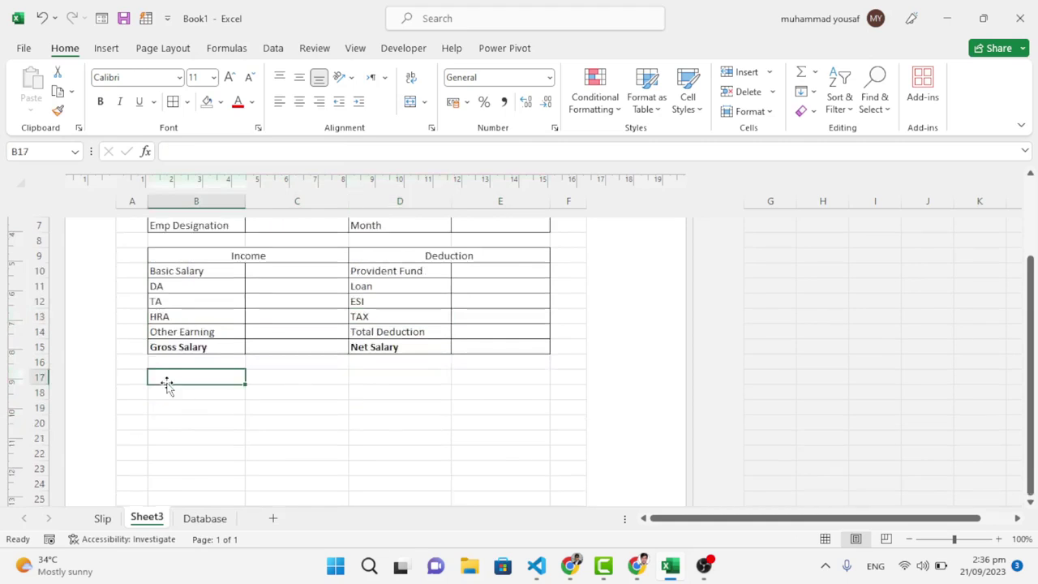
{"action": "type", "text": "Employee S"}
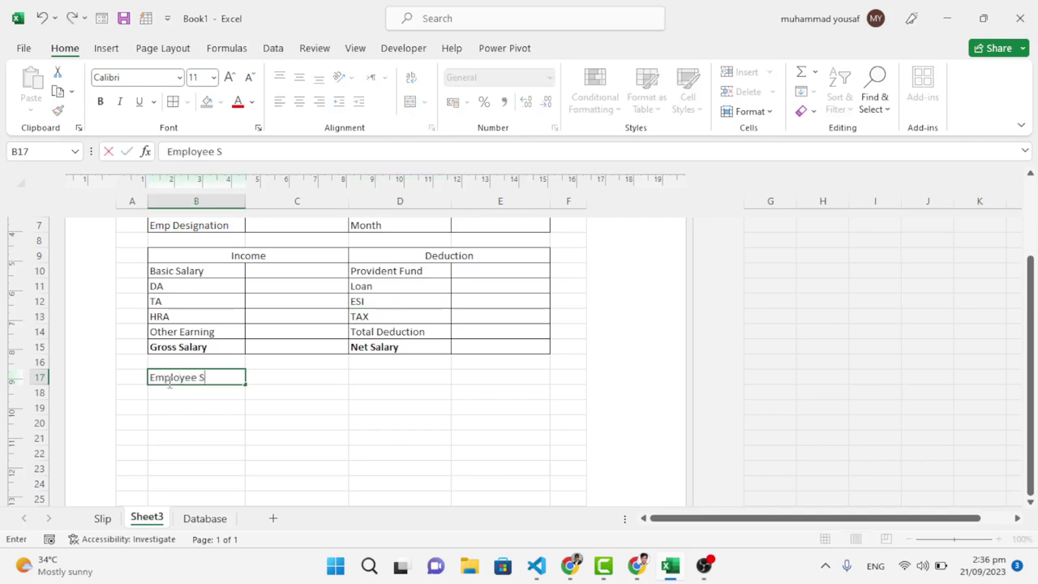
{"action": "type", "text": "ign:"}
{"action": "key", "text": "Tab"}
{"action": "key", "text": "Tab"}
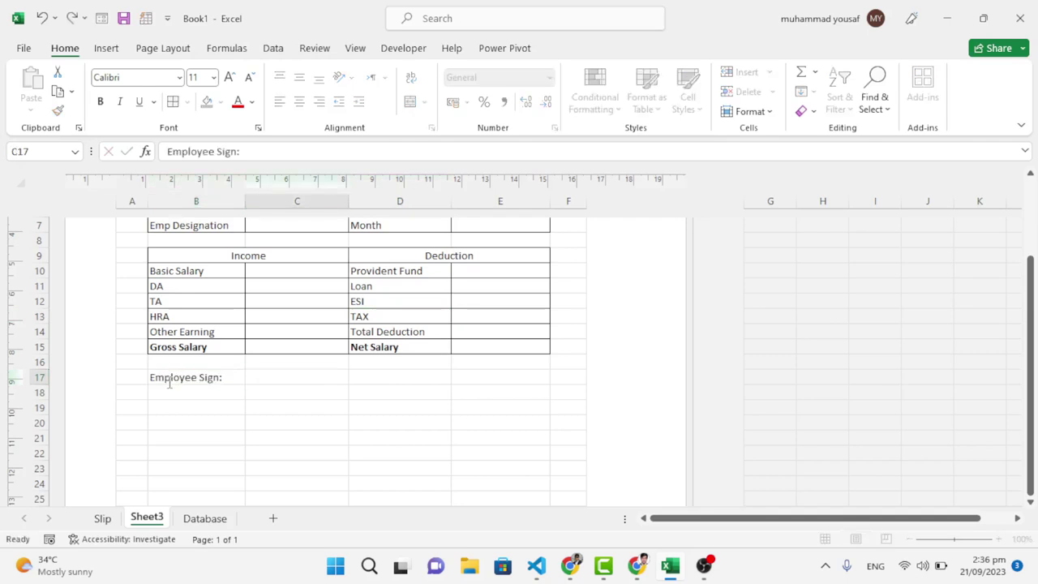
{"action": "type", "text": "Manager:"}
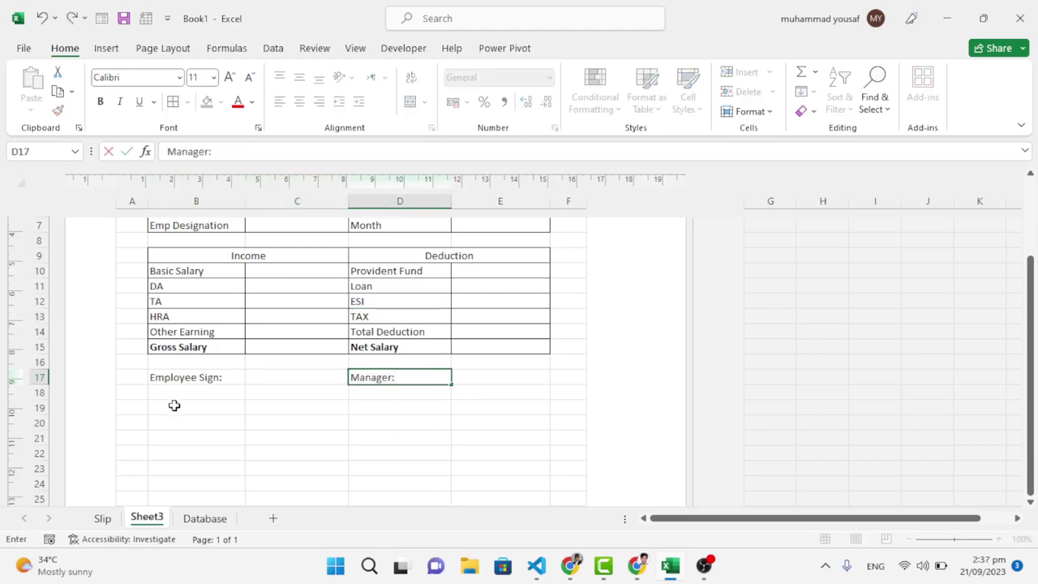
{"action": "left_click", "coordinate": [174, 378]}
Make both signature labels bold and right-aligned.
{"action": "left_click", "coordinate": [100, 102]}
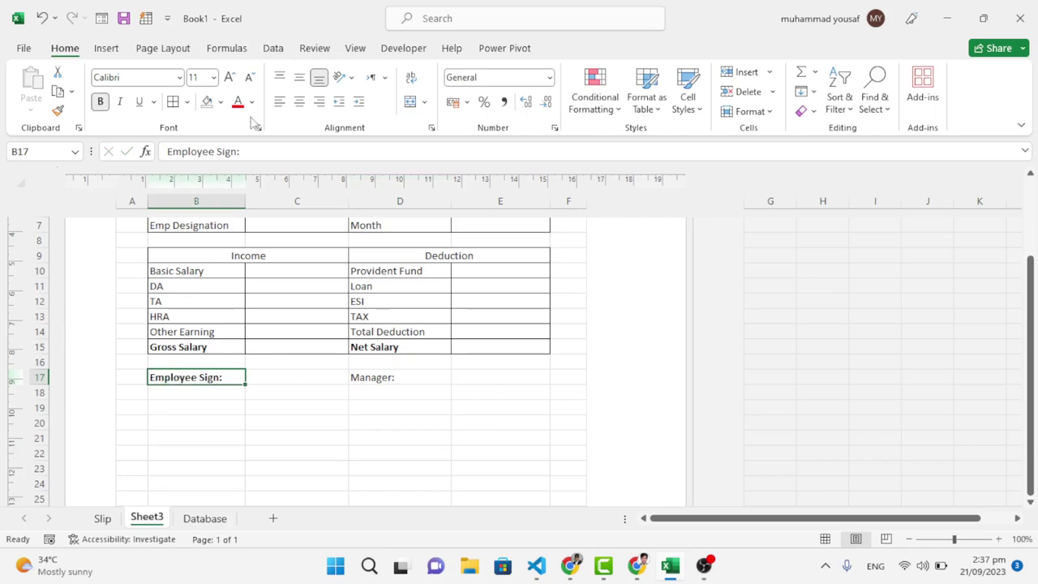
{"action": "left_click", "coordinate": [319, 101]}
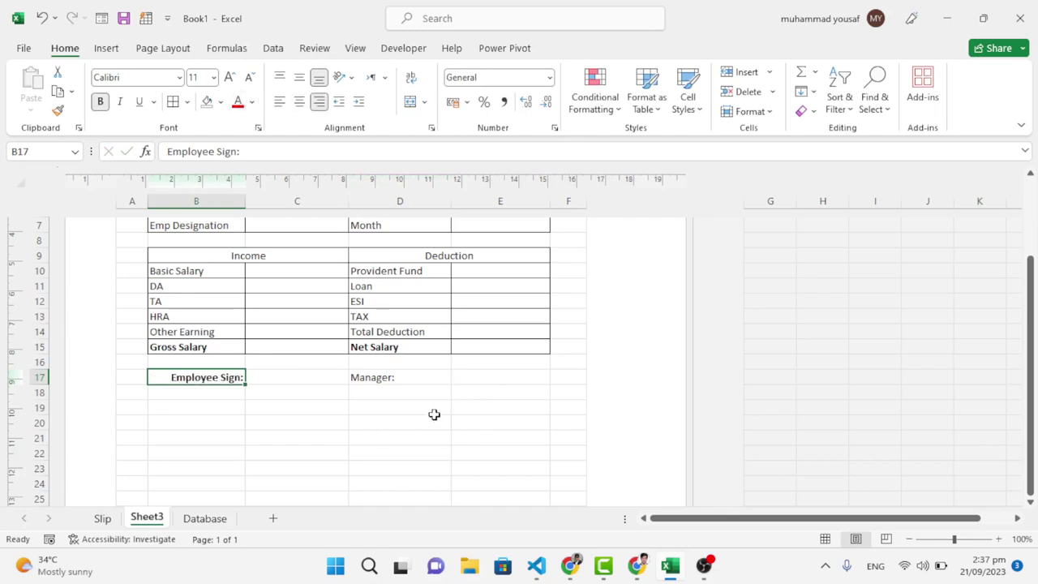
{"action": "left_click", "coordinate": [405, 379]}
{"action": "key", "text": "ctrl+b"}
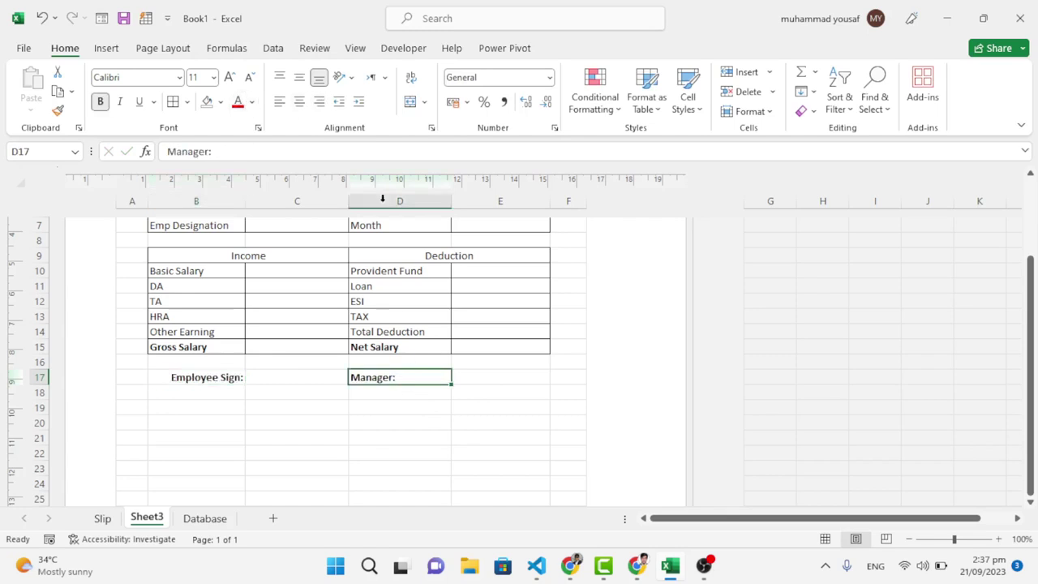
{"action": "left_click", "coordinate": [319, 102]}
Give C17 and E17 thick bottom borders as signature lines.
{"action": "left_click", "coordinate": [383, 395]}
{"action": "left_click", "coordinate": [314, 376]}
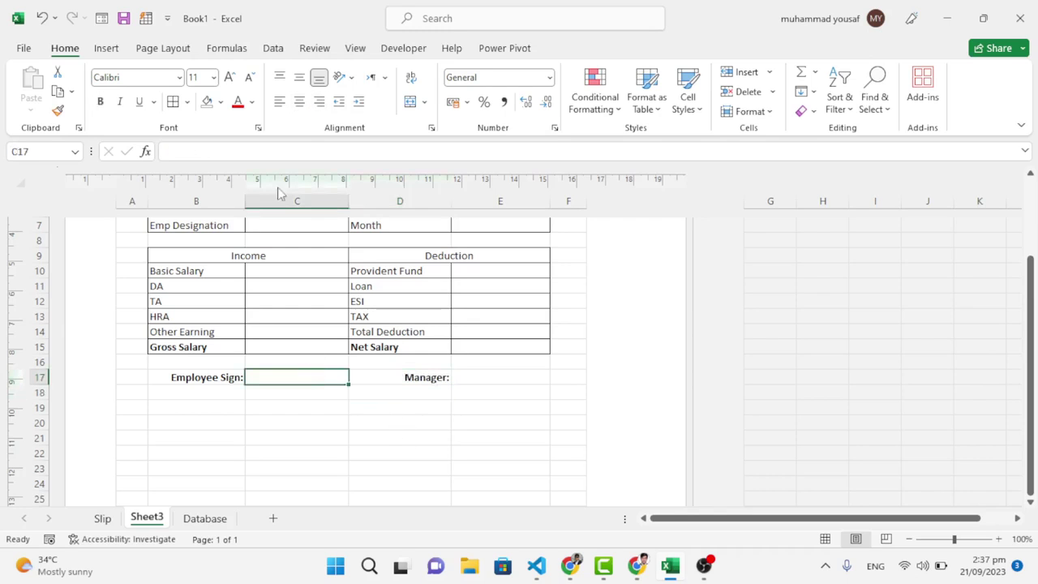
{"action": "left_click", "coordinate": [186, 101]}
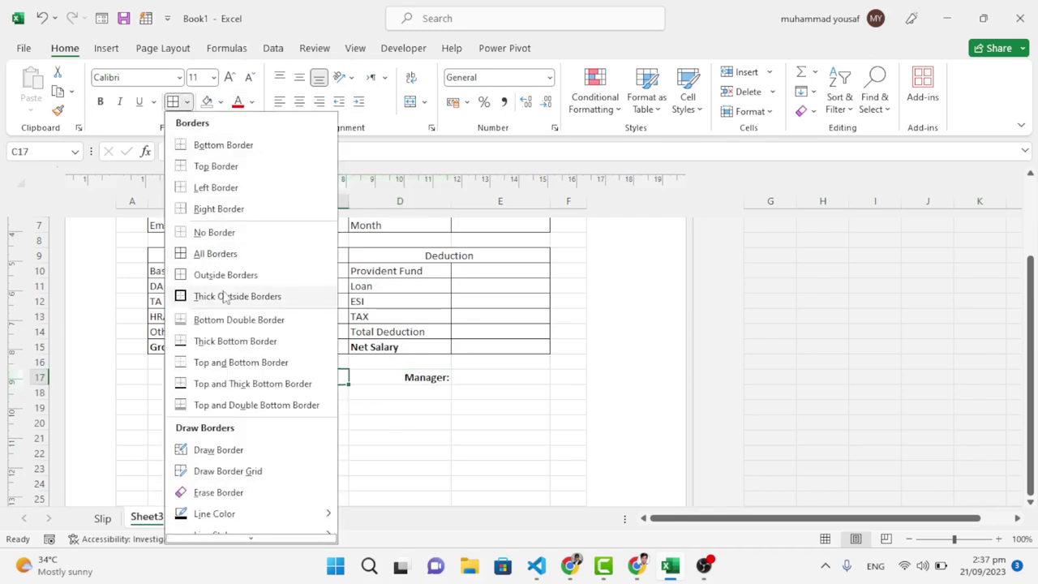
{"action": "left_click", "coordinate": [224, 351]}
{"action": "left_click", "coordinate": [461, 385]}
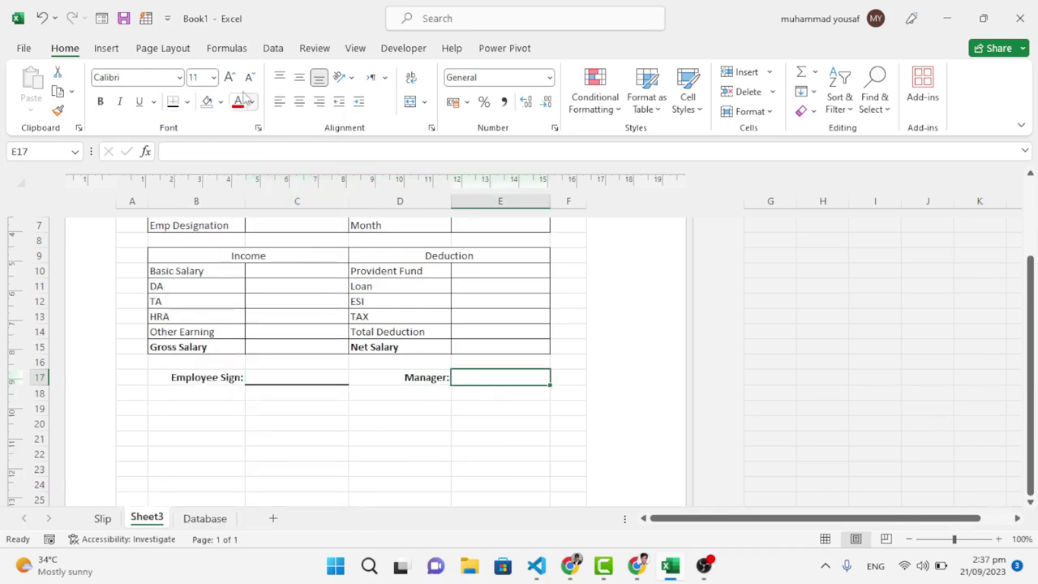
{"action": "scroll", "coordinate": [435, 407], "scroll_direction": "up", "scroll_amount": 3}
{"action": "scroll", "coordinate": [436, 408], "scroll_direction": "down", "scroll_amount": 3}
{"action": "left_click", "coordinate": [438, 420]}
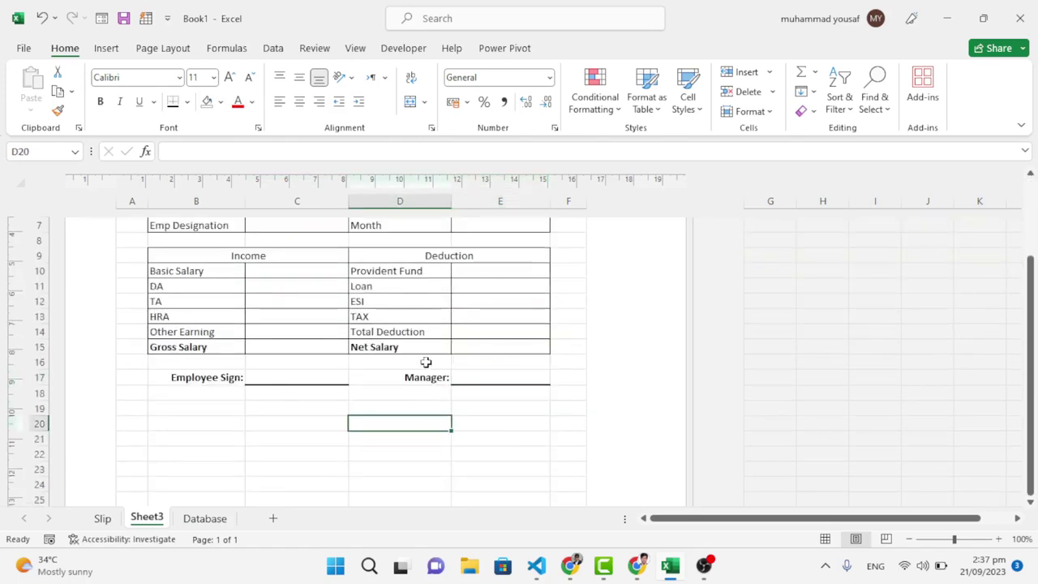
{"action": "scroll", "coordinate": [399, 338], "scroll_direction": "up", "scroll_amount": 3}
{"action": "scroll", "coordinate": [341, 347], "scroll_direction": "down", "scroll_amount": 3}
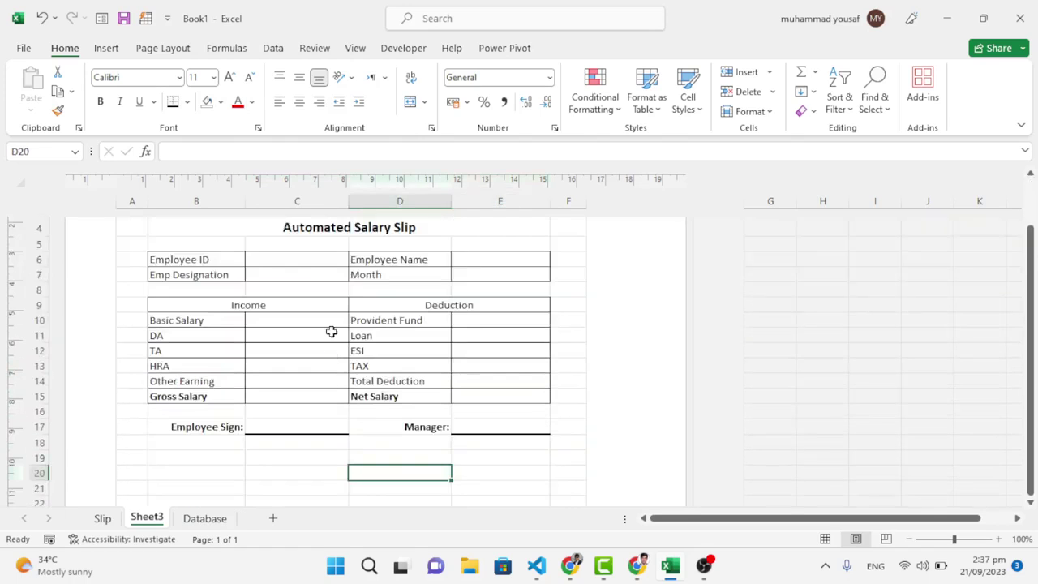
Fill the Automated Salary Slip title with light grey.
{"action": "left_click", "coordinate": [303, 229]}
{"action": "scroll", "coordinate": [320, 316], "scroll_direction": "up", "scroll_amount": 3}
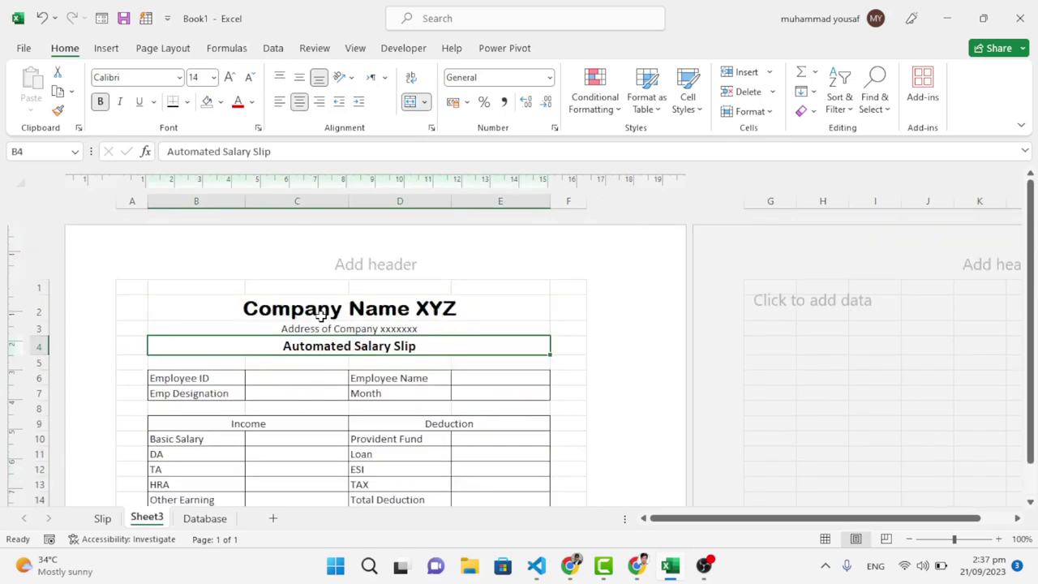
{"action": "left_click", "coordinate": [220, 102]}
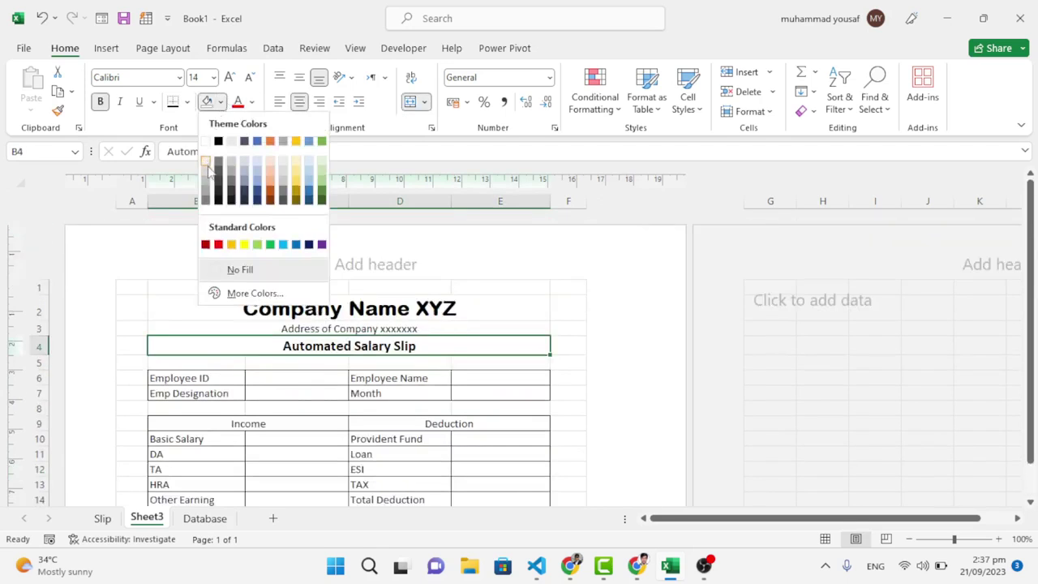
{"action": "left_click", "coordinate": [206, 172]}
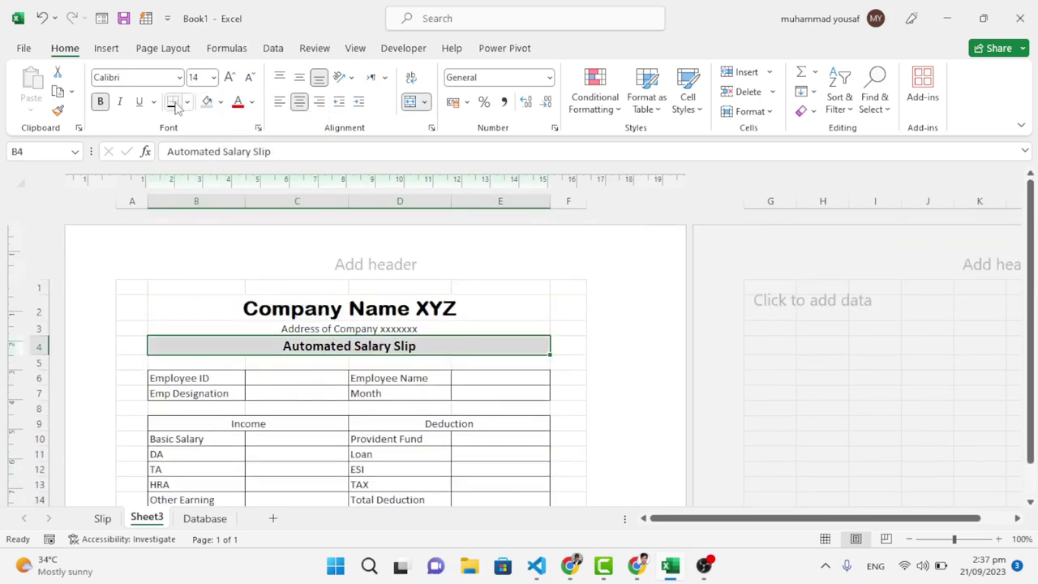
{"action": "scroll", "coordinate": [336, 352], "scroll_direction": "down", "scroll_amount": 3}
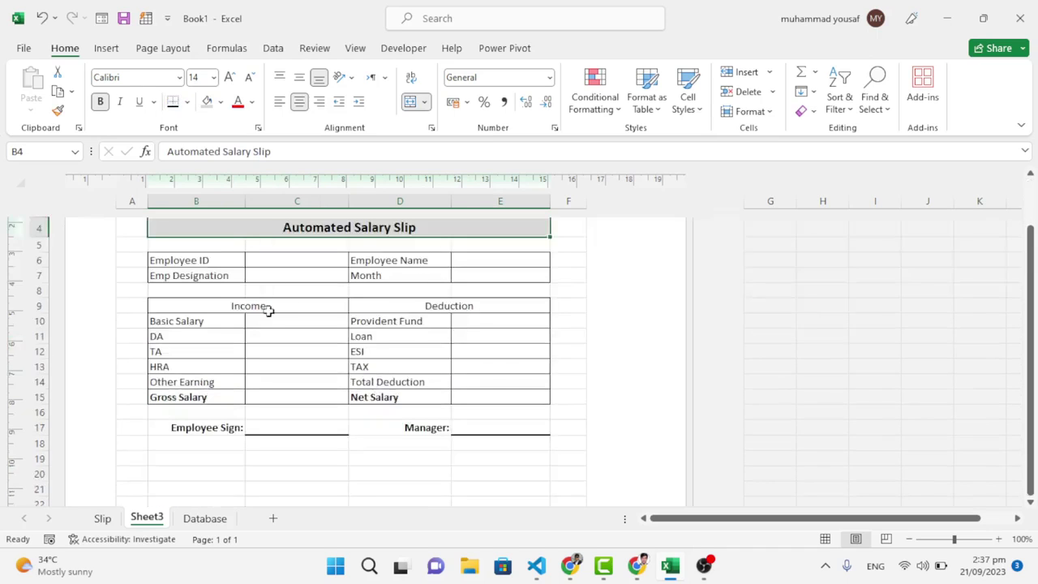
{"action": "scroll", "coordinate": [297, 328], "scroll_direction": "up", "scroll_amount": 3}
{"action": "scroll", "coordinate": [297, 328], "scroll_direction": "down", "scroll_amount": 3}
Shade the Income and Deduction headings the same grey, then view the Database sheet.
{"action": "left_click_drag", "start_coordinate": [275, 306], "coordinate": [394, 301]}
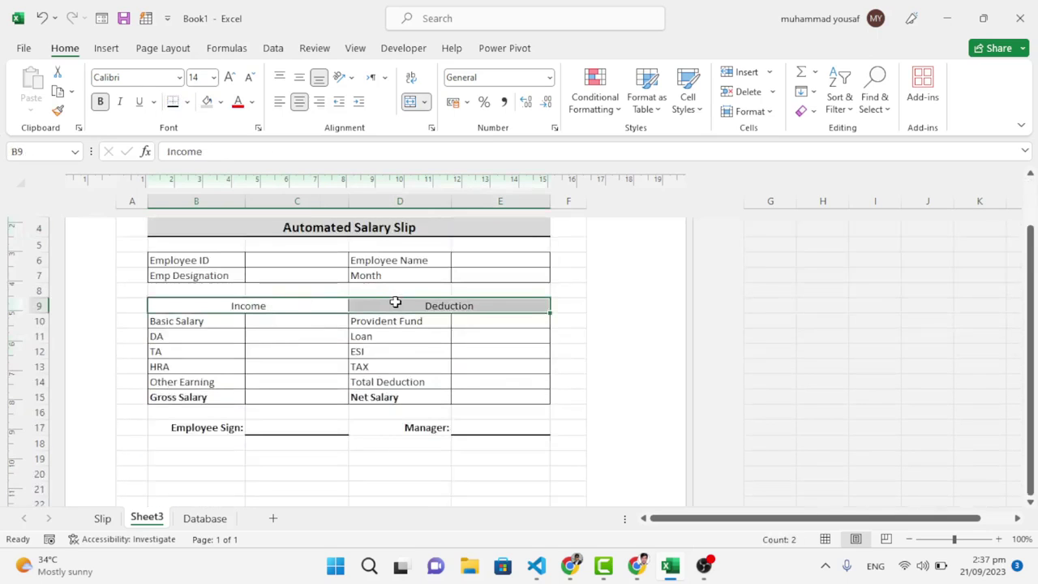
{"action": "left_click", "coordinate": [207, 101]}
{"action": "left_click", "coordinate": [377, 356]}
{"action": "scroll", "coordinate": [377, 361], "scroll_direction": "down", "scroll_amount": 1}
{"action": "scroll", "coordinate": [377, 361], "scroll_direction": "up", "scroll_amount": 3}
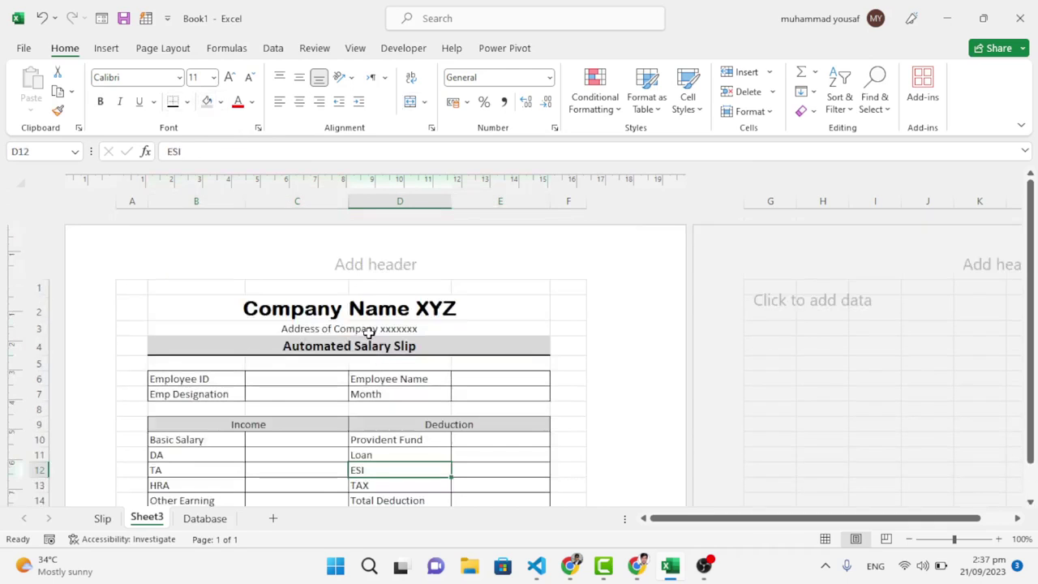
{"action": "left_click", "coordinate": [290, 383]}
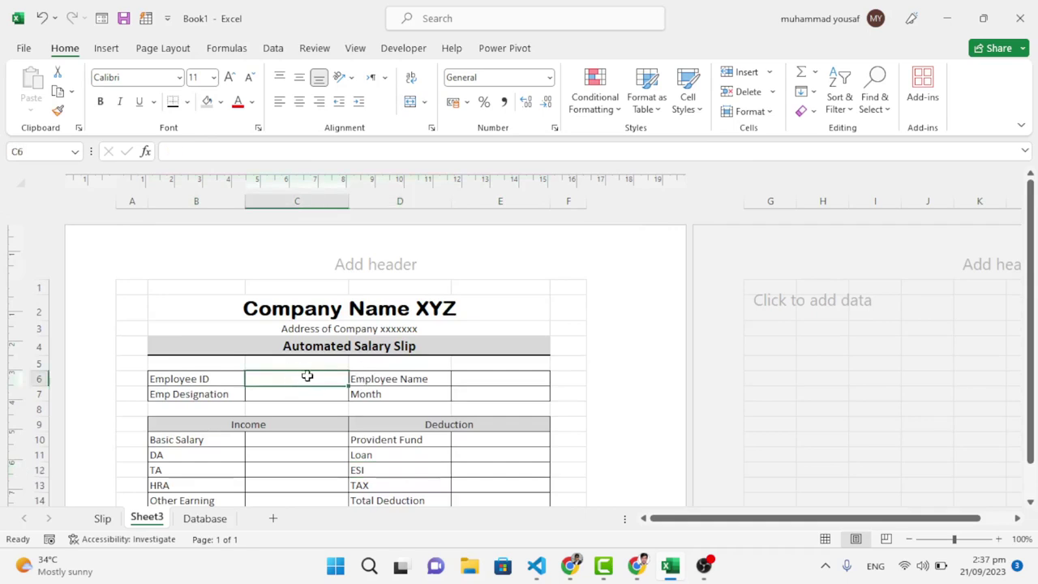
{"action": "left_click", "coordinate": [204, 518]}
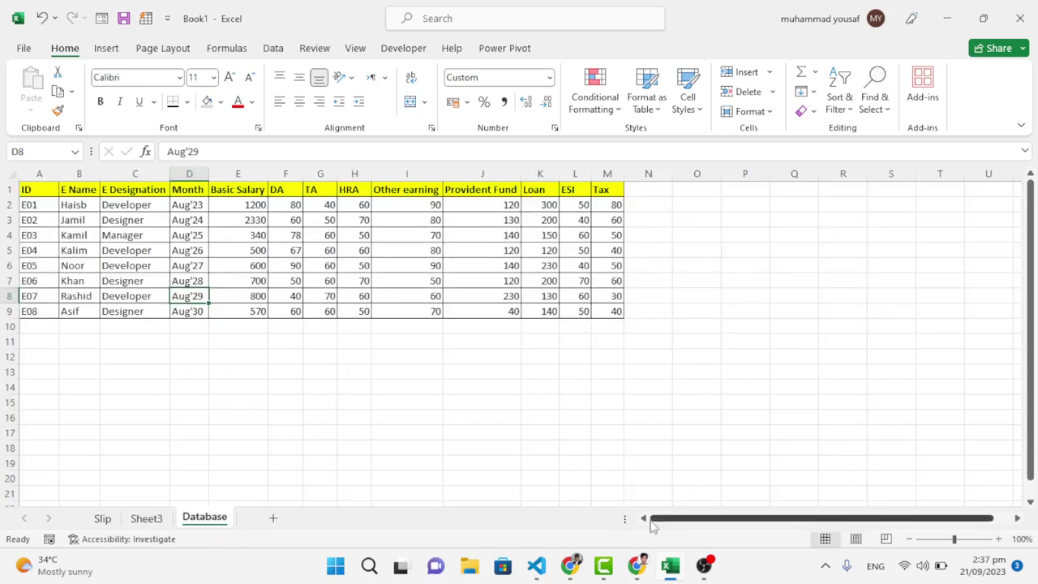
Check the first employee ID E01 on the Database sheet, then go back to Sheet3.
{"action": "left_click", "coordinate": [43, 205]}
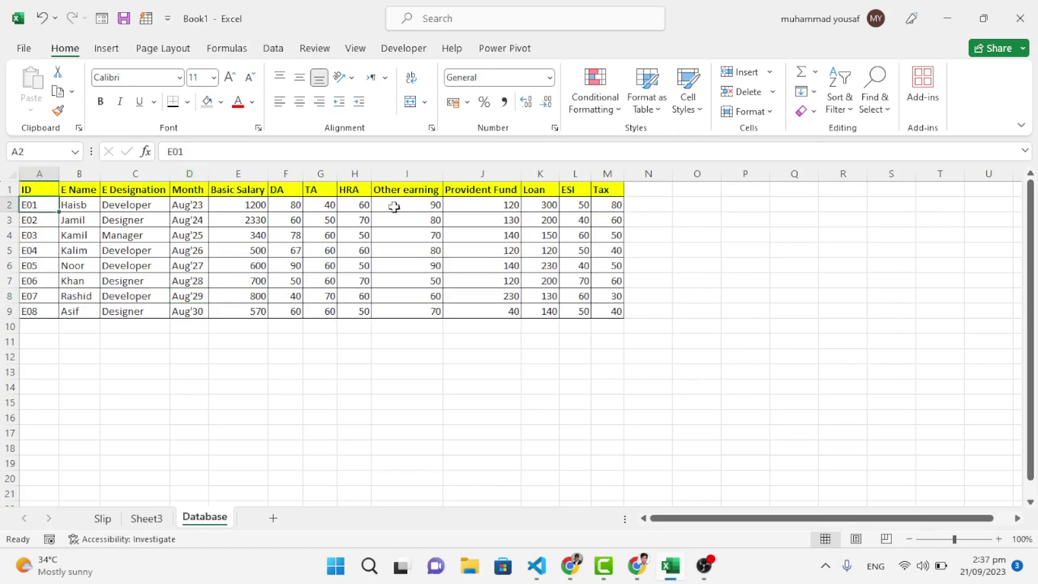
{"action": "left_click", "coordinate": [148, 519]}
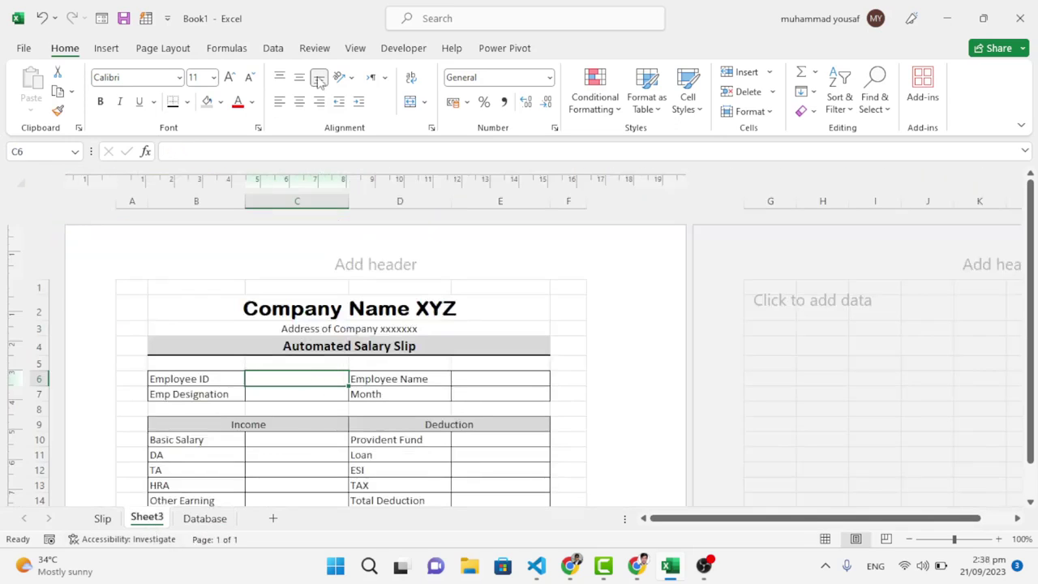
{"action": "left_click", "coordinate": [272, 49]}
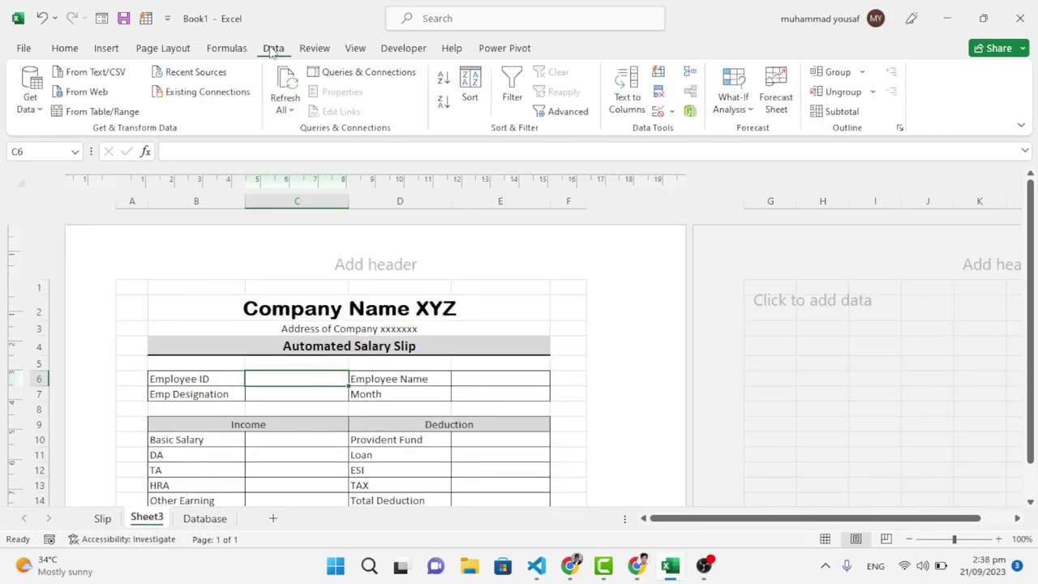
Add a List validation to C6 sourced from the Database IDs in A2:A9.
{"action": "left_click", "coordinate": [672, 113]}
{"action": "left_click", "coordinate": [689, 133]}
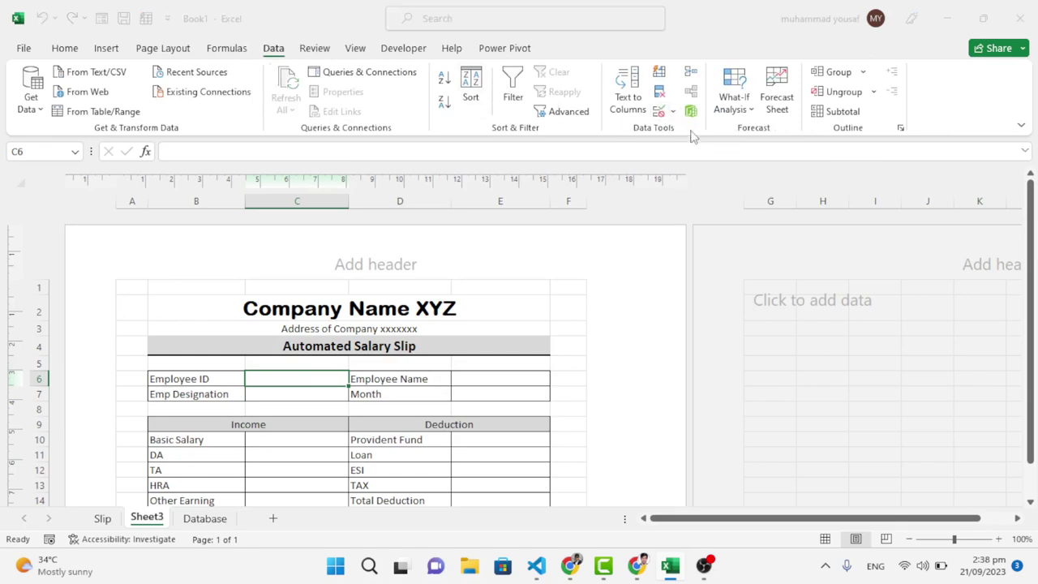
{"action": "left_click", "coordinate": [575, 212]}
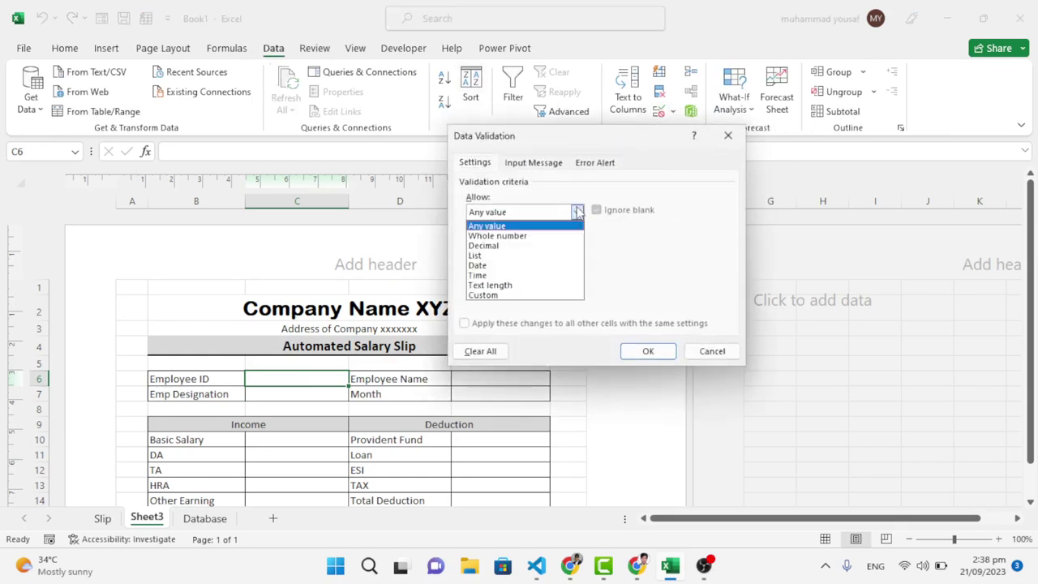
{"action": "left_click", "coordinate": [532, 256]}
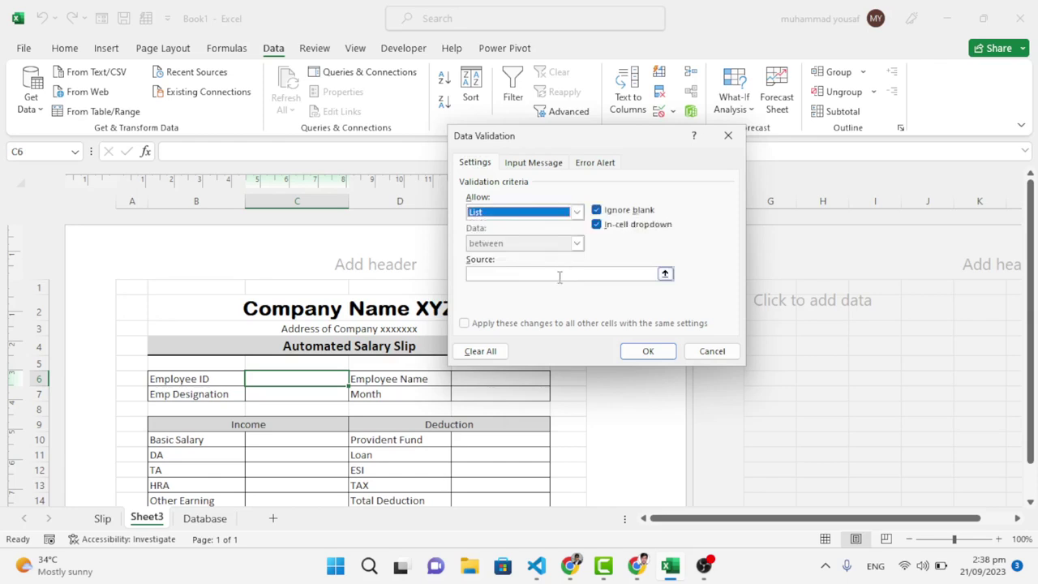
{"action": "left_click", "coordinate": [559, 276]}
{"action": "left_click", "coordinate": [205, 519]}
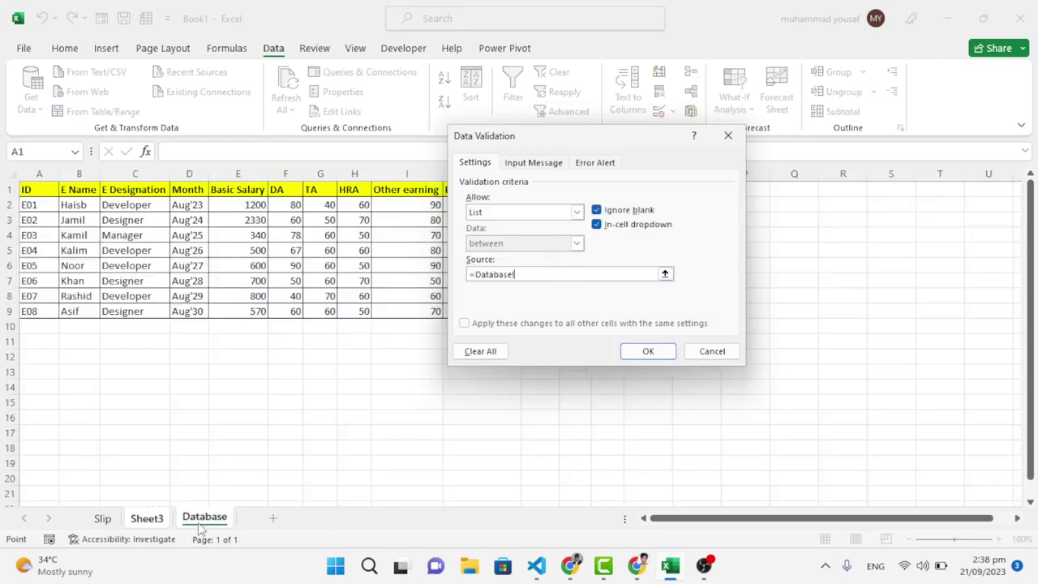
{"action": "left_click_drag", "start_coordinate": [38, 209], "coordinate": [44, 316]}
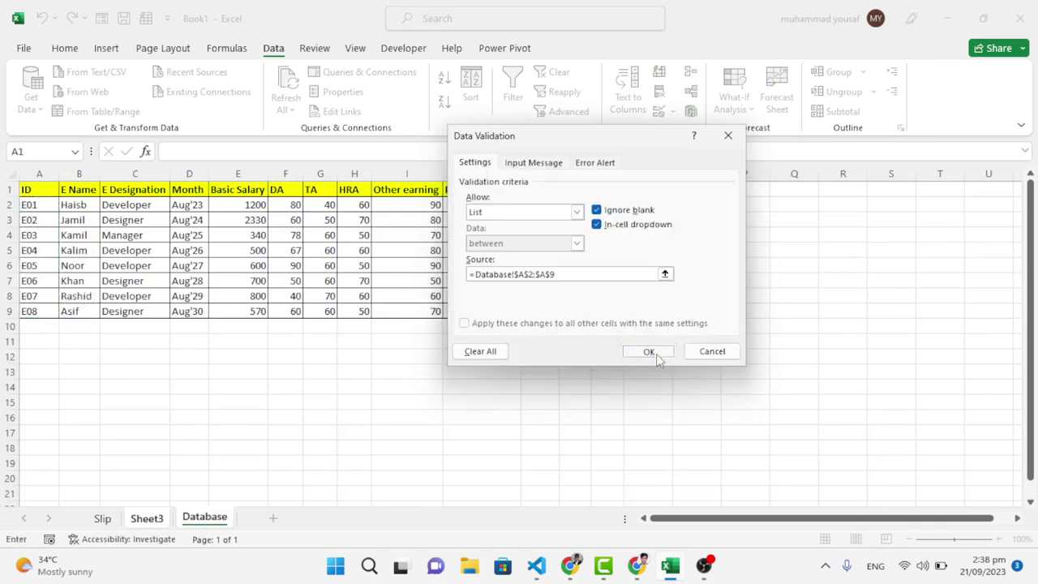
{"action": "left_click", "coordinate": [647, 351]}
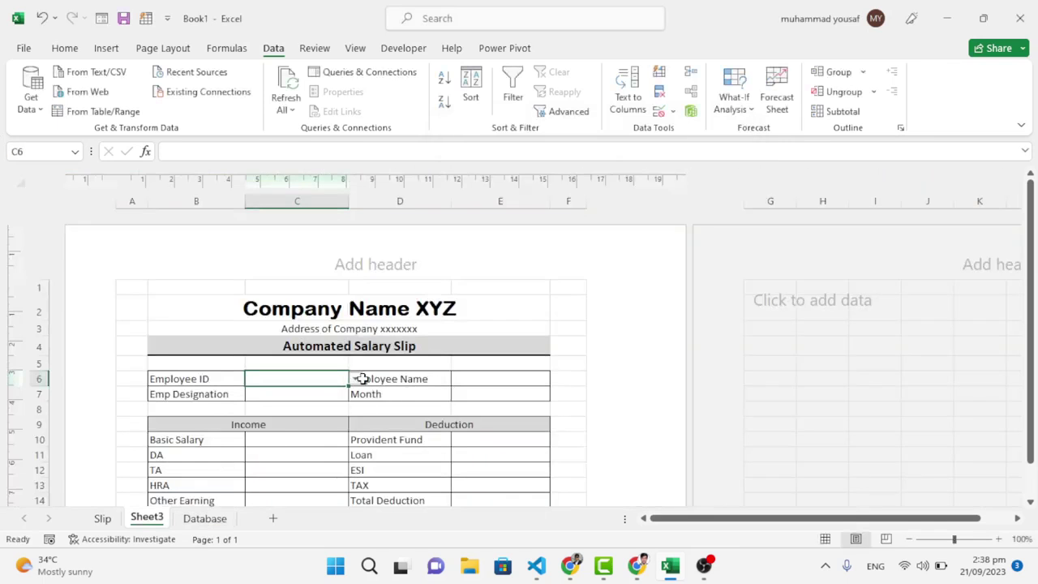
{"action": "left_click", "coordinate": [355, 379]}
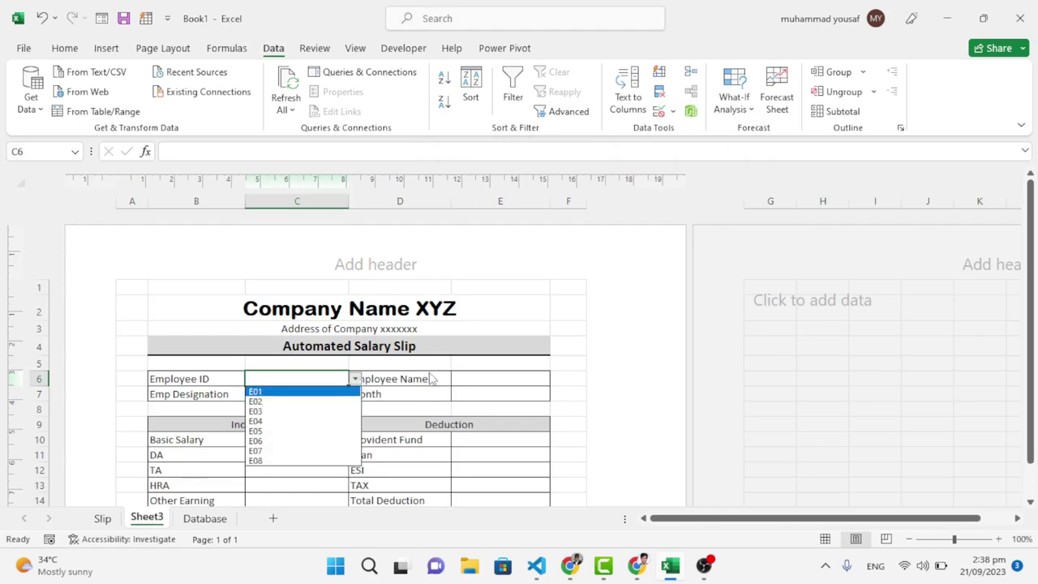
{"action": "key", "text": "Escape"}
{"action": "left_click", "coordinate": [465, 377]}
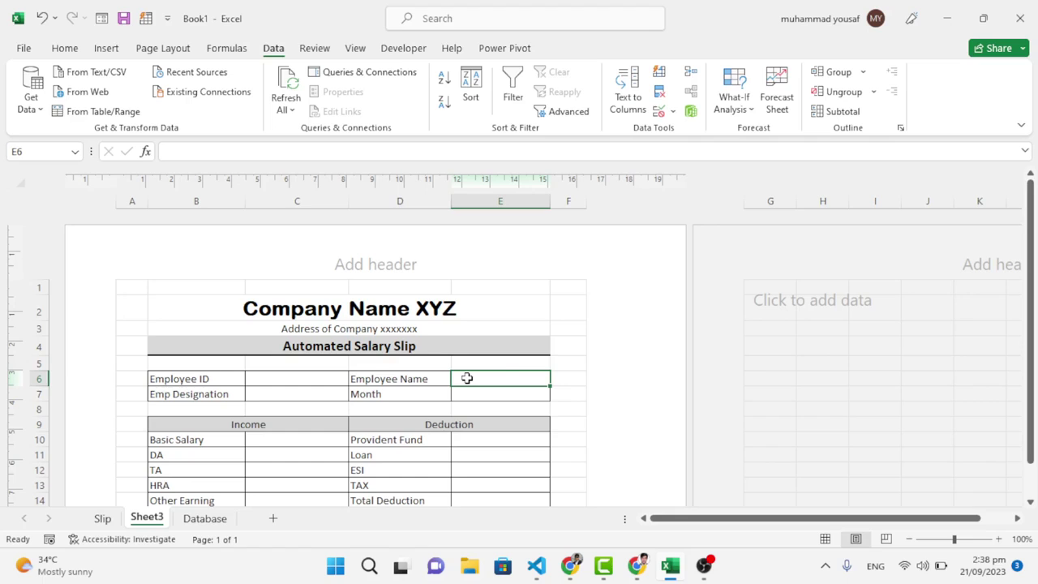
Start a VLOOKUP in E6 using absolute $C$6 and the Database table A2:M9.
{"action": "type", "text": "=vl"}
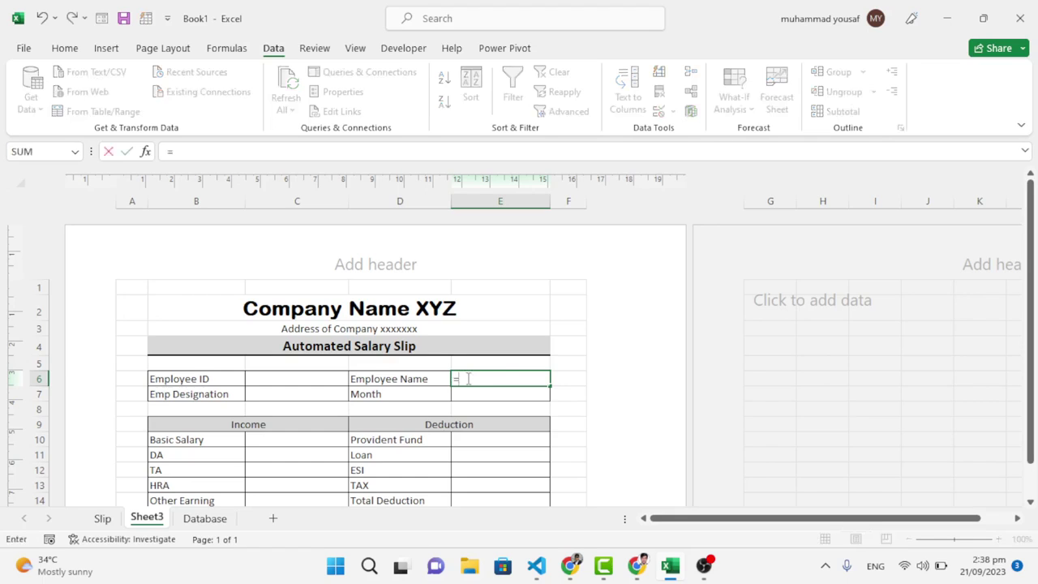
{"action": "key", "text": "BackSpace"}
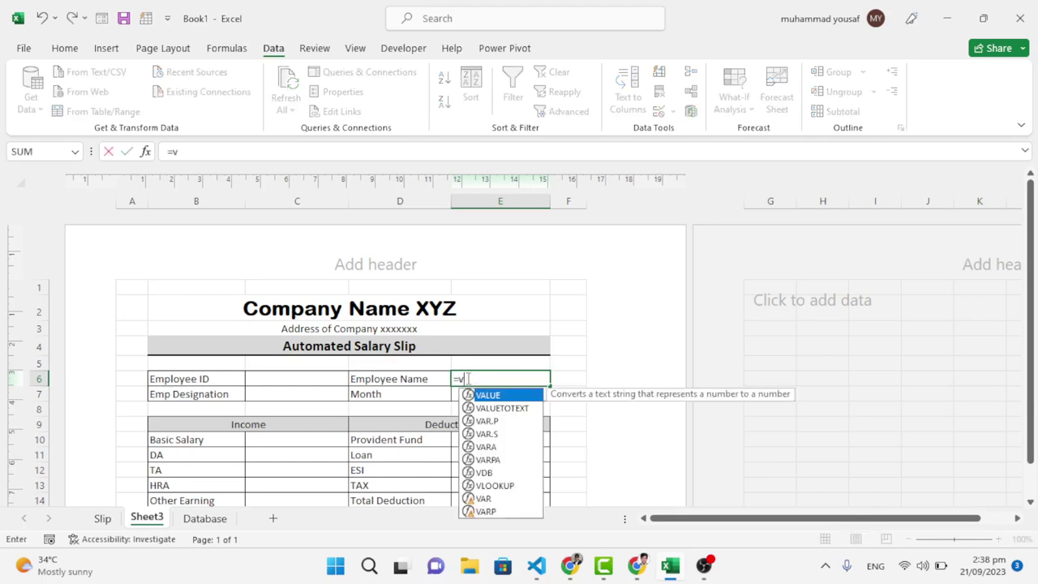
{"action": "type", "text": "lo"}
{"action": "key", "text": "Tab"}
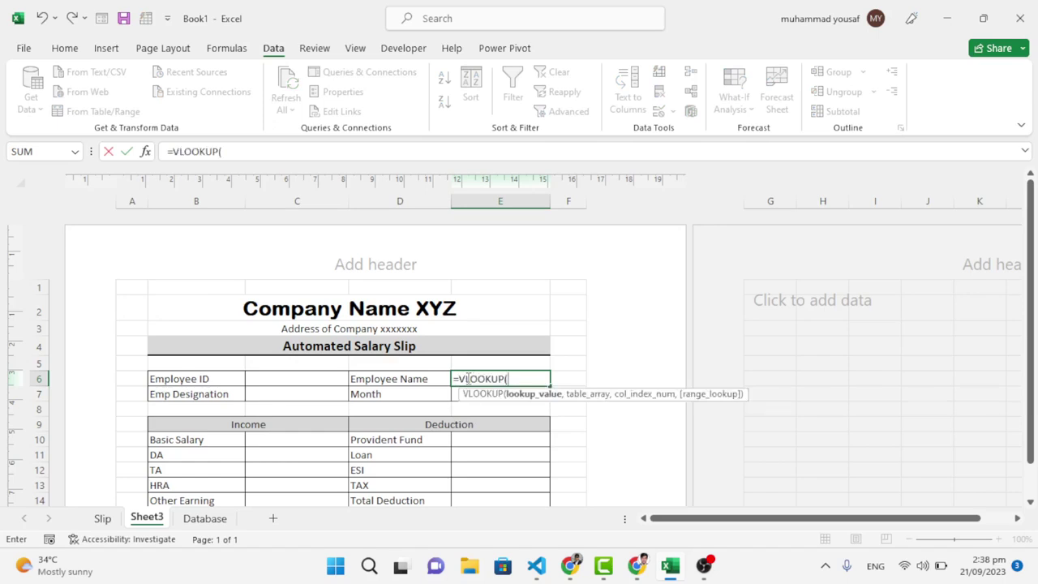
{"action": "left_click", "coordinate": [297, 380]}
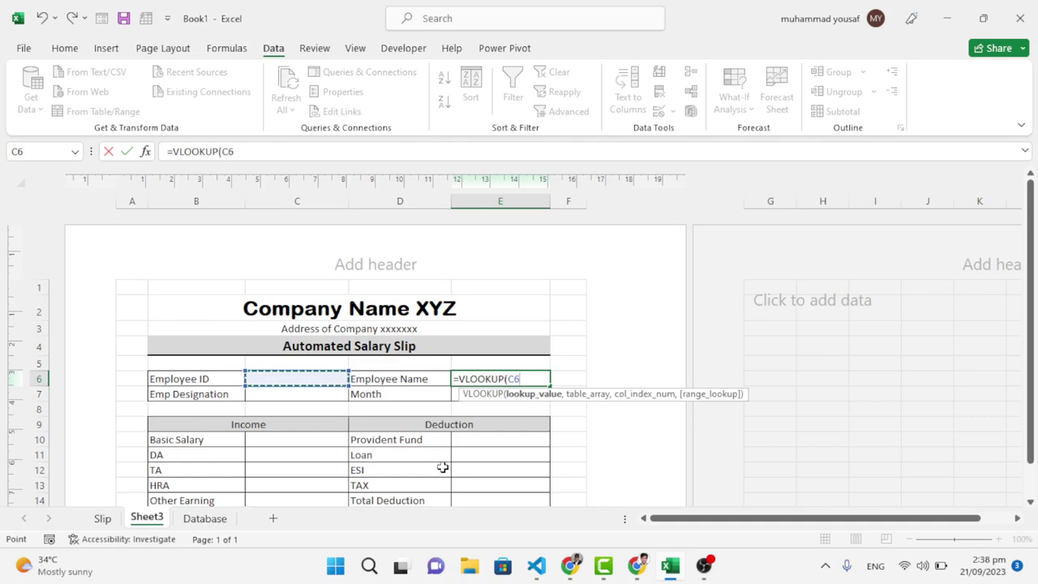
{"action": "key", "text": "F4"}
{"action": "type", "text": ","}
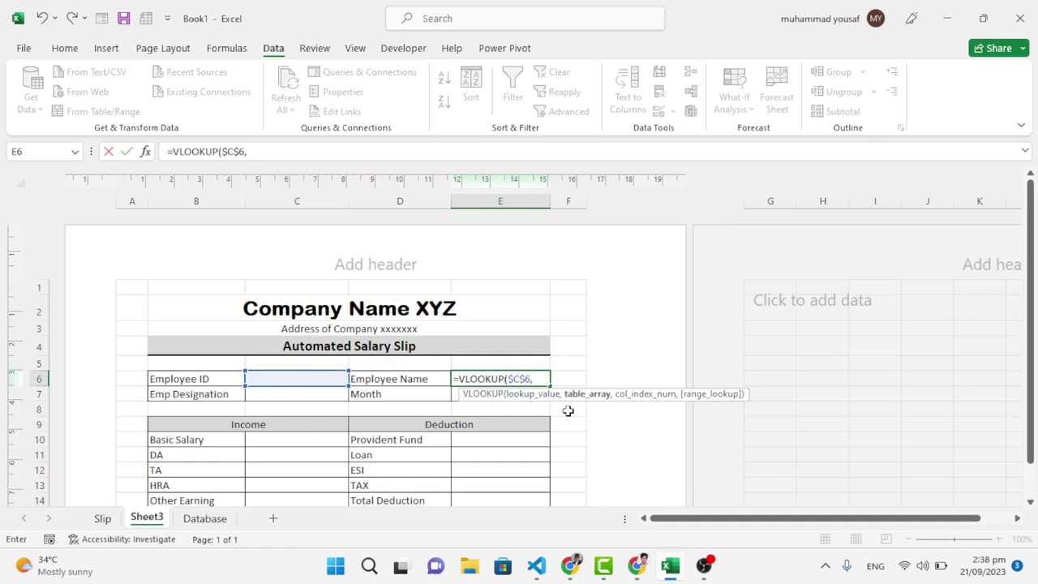
{"action": "left_click", "coordinate": [204, 518]}
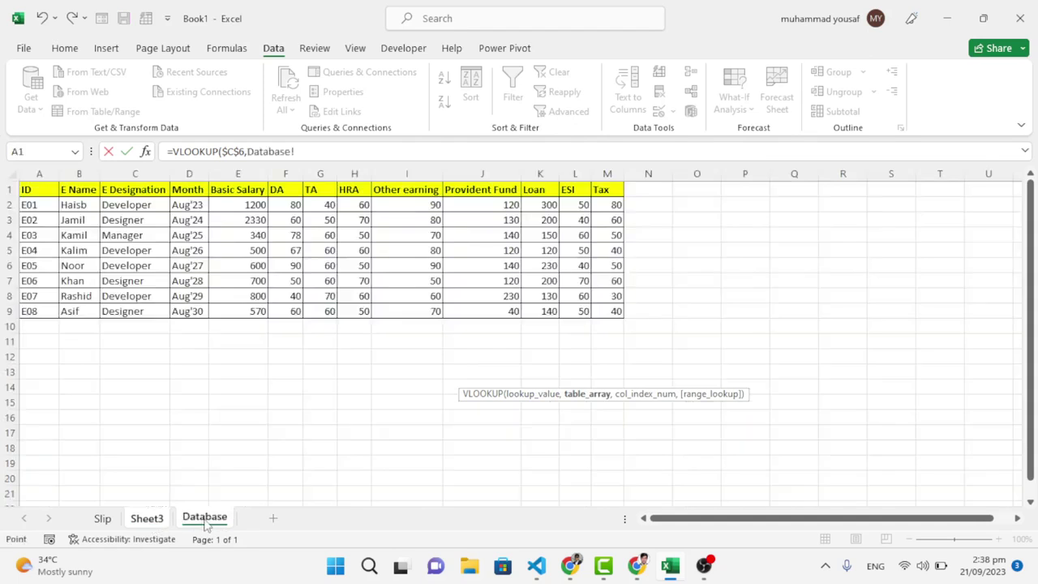
{"action": "left_click_drag", "start_coordinate": [44, 208], "coordinate": [602, 315]}
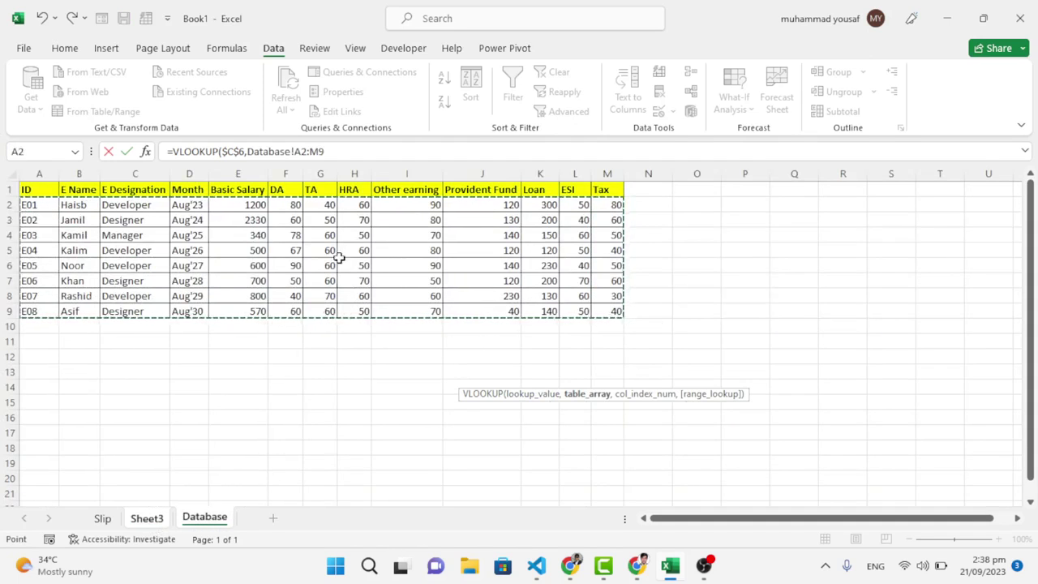
Finish E6's formula as =VLOOKUP($C$6,Database!$A$2:$M$9,2,0).
{"action": "left_click", "coordinate": [347, 152]}
{"action": "left_click", "coordinate": [347, 153]}
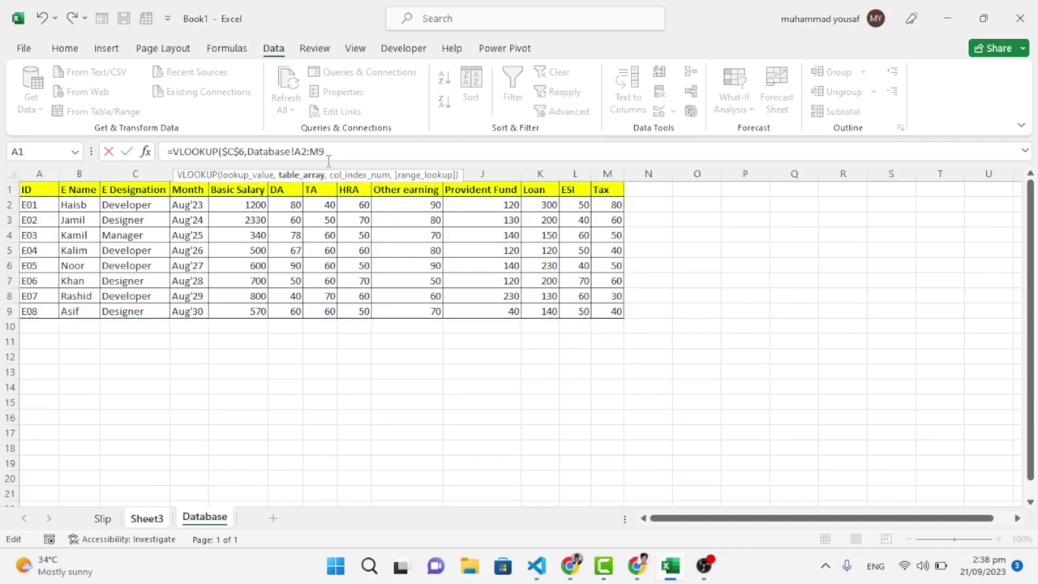
{"action": "key", "text": "F4"}
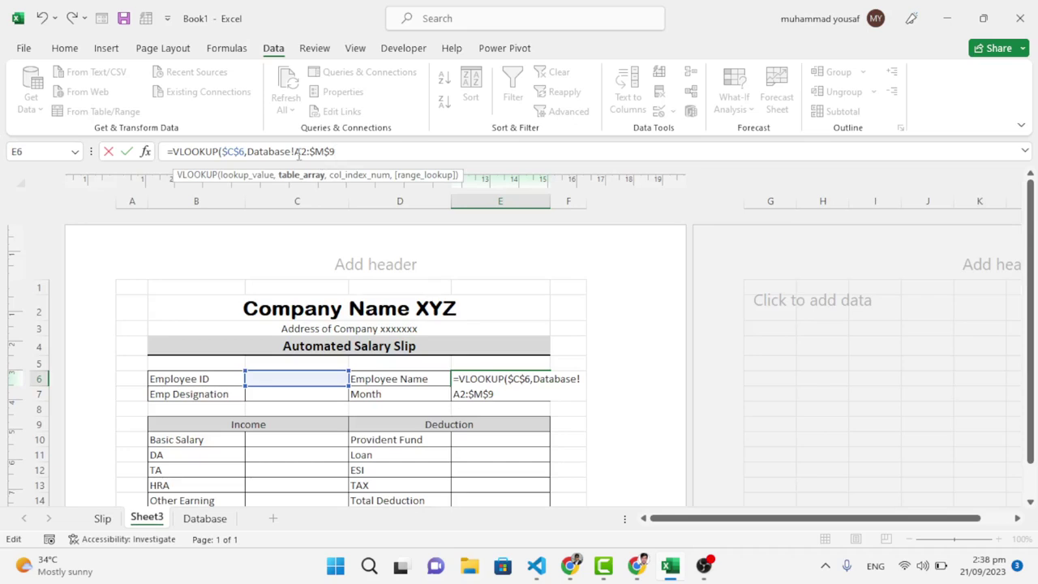
{"action": "double_click", "coordinate": [302, 152]}
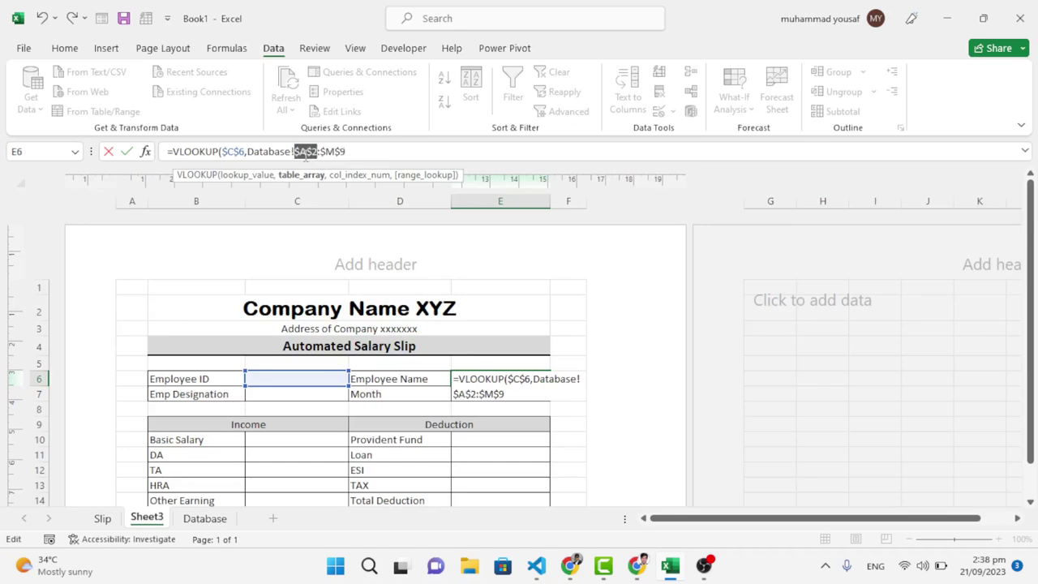
{"action": "key", "text": "F4"}
{"action": "type", "text": ","}
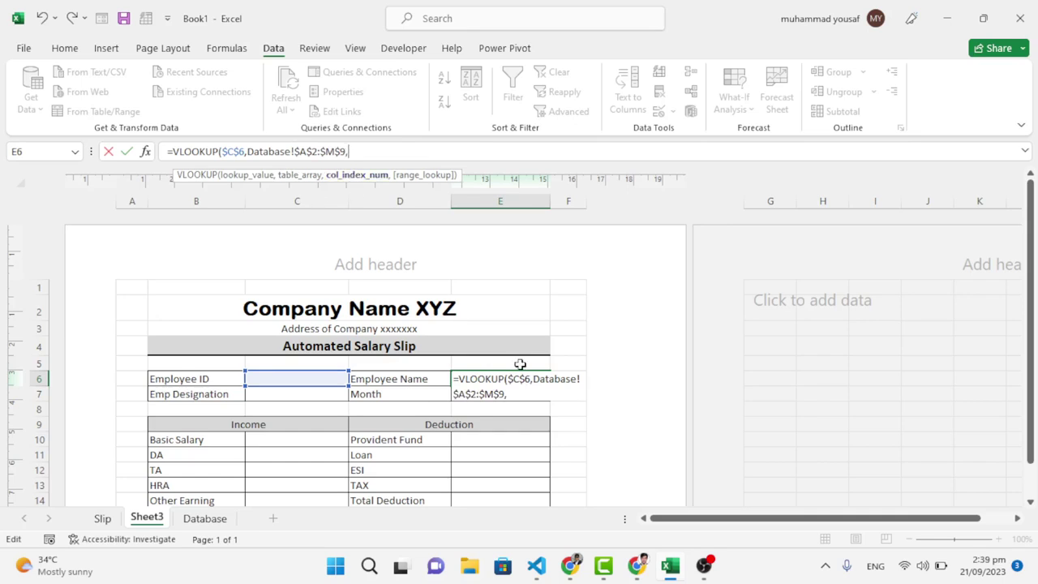
{"action": "left_click", "coordinate": [204, 518]}
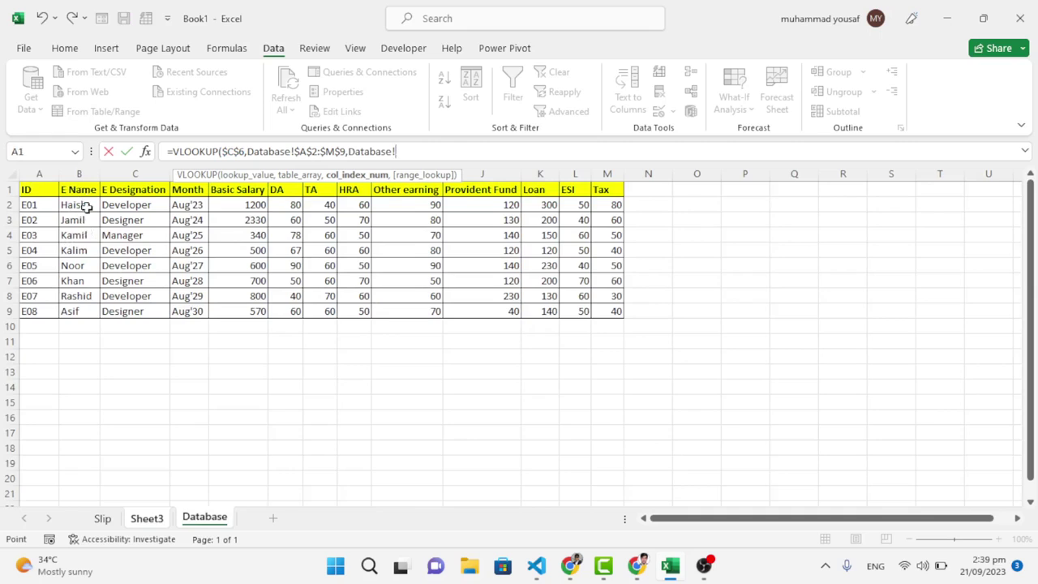
{"action": "key", "text": "BackSpace"}
{"action": "key", "text": "BackSpace"}
{"action": "key", "text": "BackSpace"}
{"action": "key", "text": "BackSpace"}
{"action": "key", "text": "BackSpace"}
{"action": "key", "text": "BackSpace"}
{"action": "key", "text": "BackSpace"}
{"action": "type", "text": "2,"}
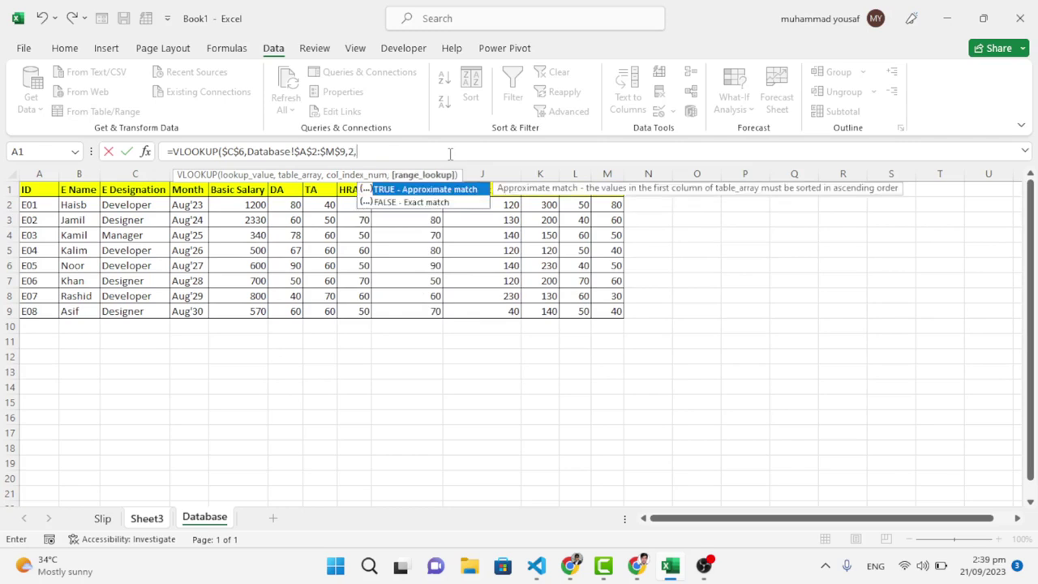
{"action": "type", "text": "0)"}
{"action": "key", "text": "Return"}
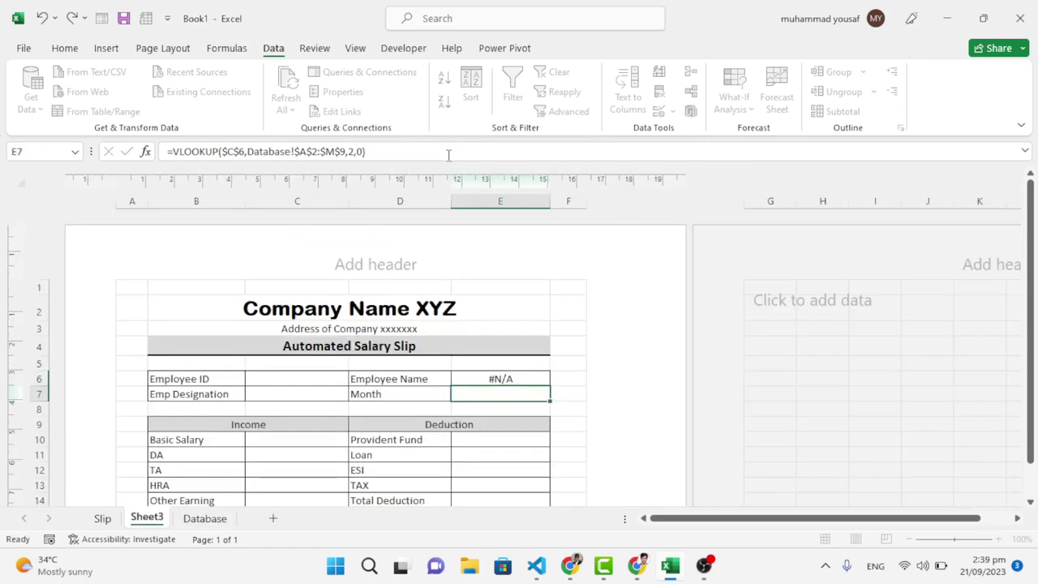
Choose employee E02 in the C6 dropdown and check its Database record.
{"action": "left_click", "coordinate": [485, 374]}
{"action": "left_click", "coordinate": [316, 381]}
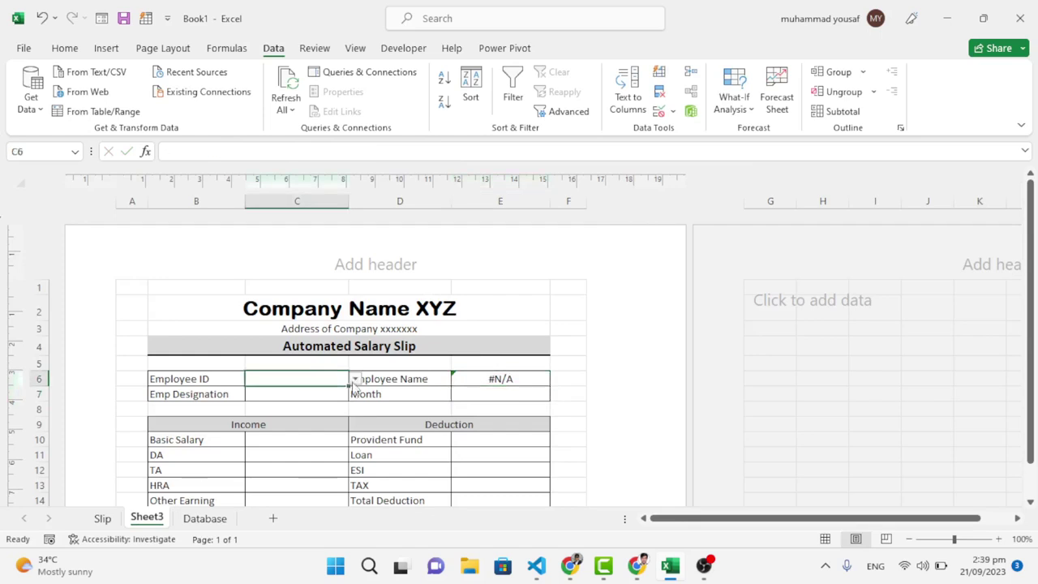
{"action": "left_click", "coordinate": [354, 379]}
{"action": "left_click", "coordinate": [315, 402]}
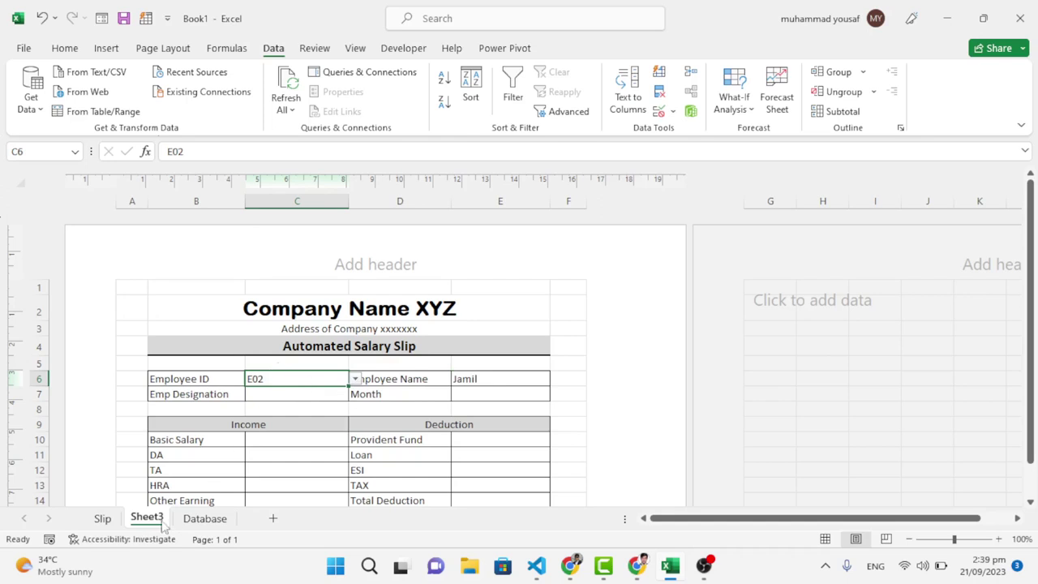
{"action": "left_click", "coordinate": [204, 518]}
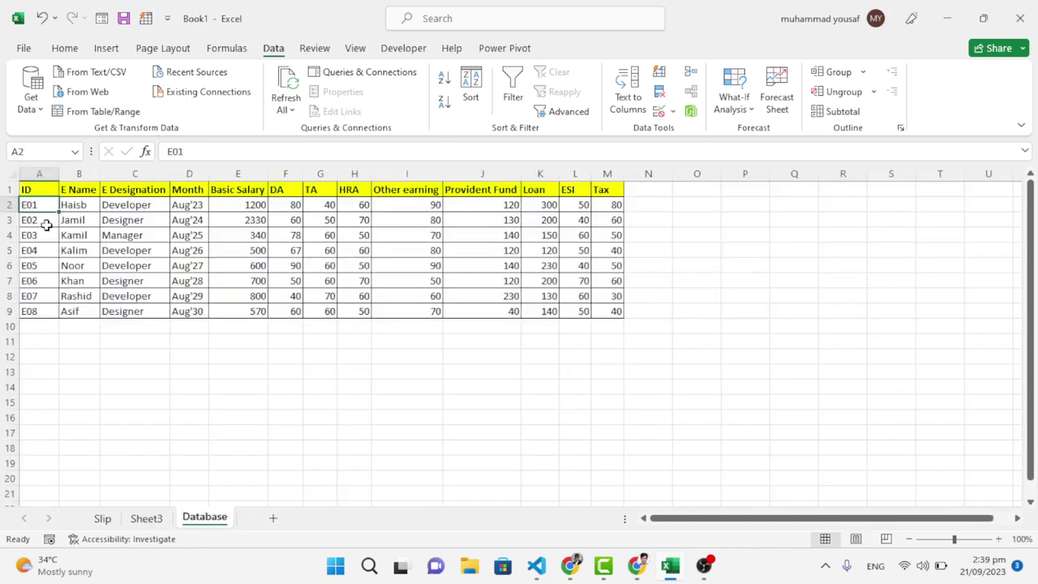
{"action": "left_click", "coordinate": [146, 519]}
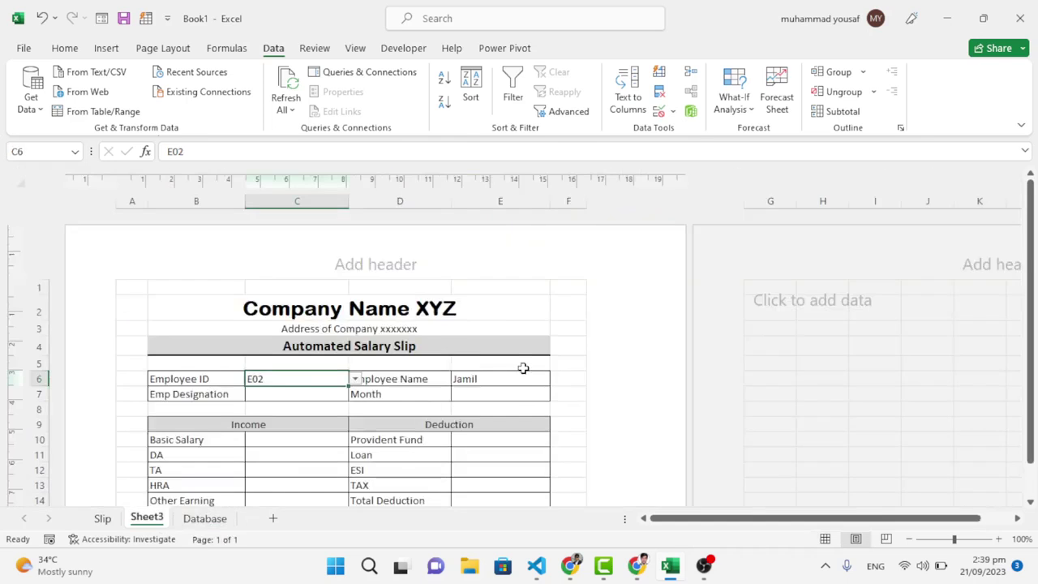
Copy the lookup formula to C7 and change its column index to show Designer.
{"action": "left_click", "coordinate": [489, 379]}
{"action": "key", "text": "ctrl+c"}
{"action": "left_click", "coordinate": [290, 396]}
{"action": "key", "text": "ctrl+v"}
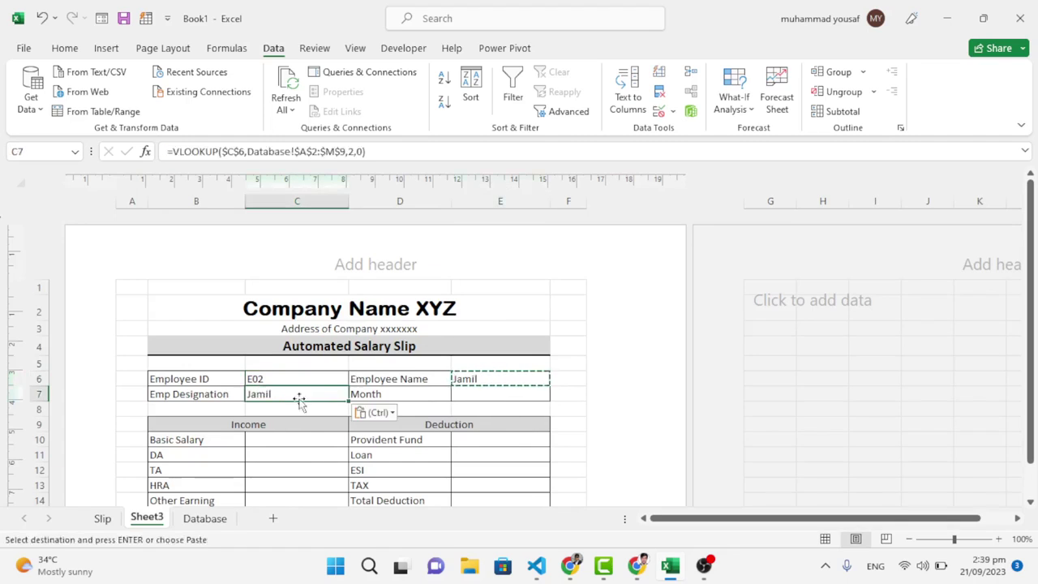
{"action": "left_click", "coordinate": [353, 151]}
{"action": "key", "text": "Return"}
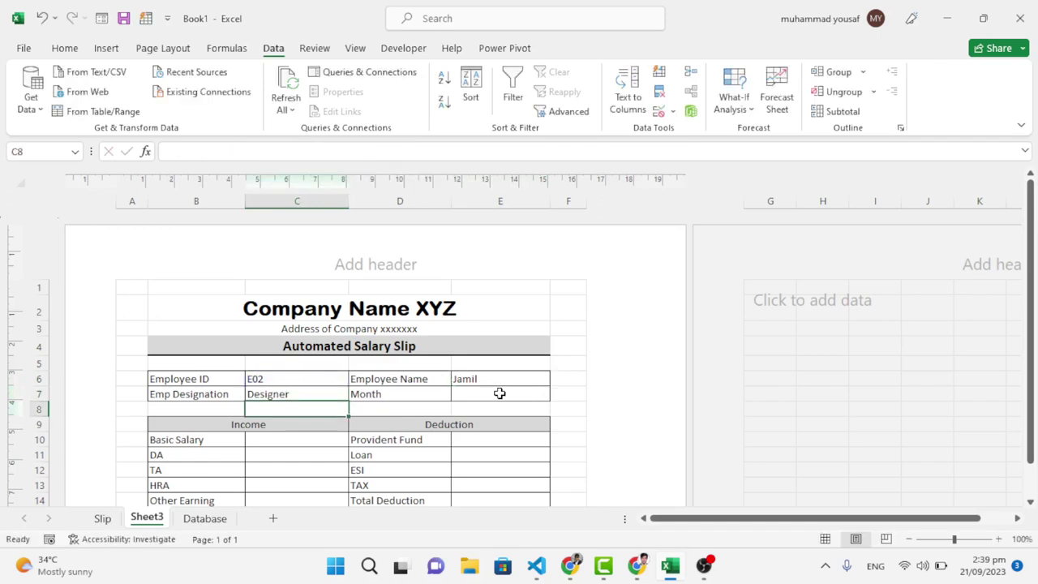
Copy the lookup formula to E7 and change its column index to show Aug'24.
{"action": "left_click", "coordinate": [496, 381]}
{"action": "key", "text": "ctrl+c"}
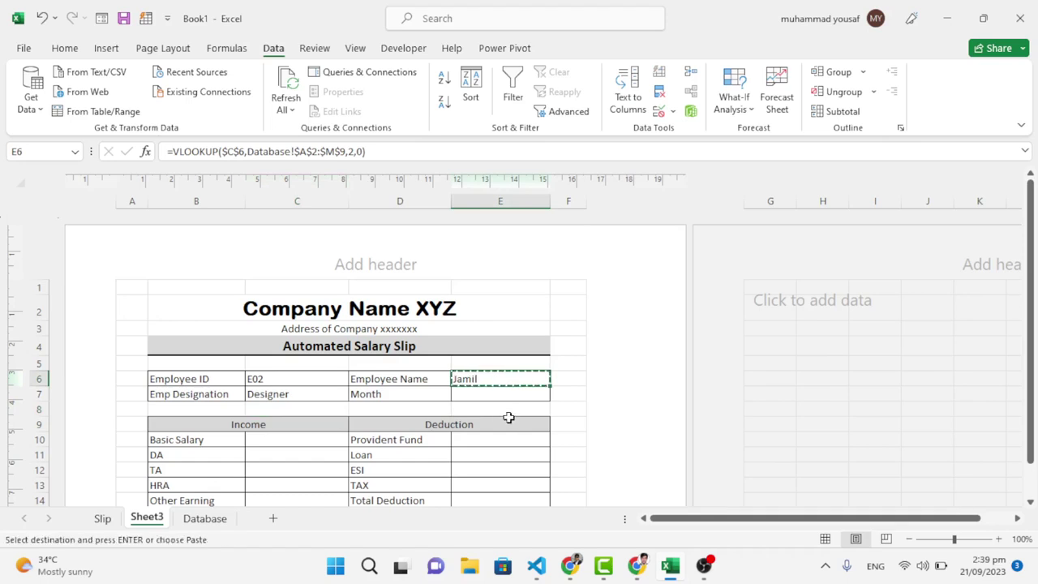
{"action": "left_click", "coordinate": [500, 395]}
{"action": "key", "text": "ctrl+v"}
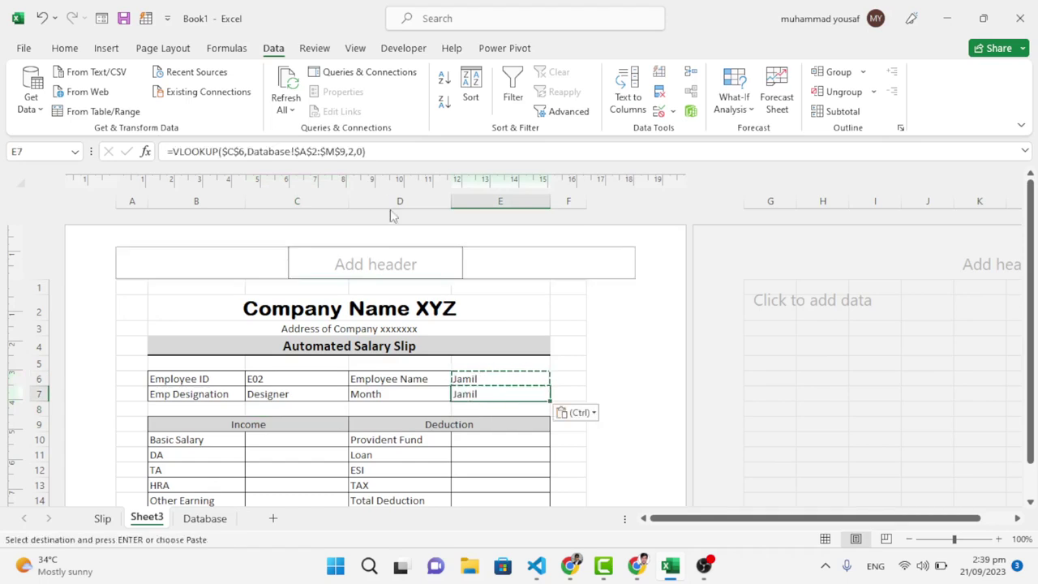
{"action": "left_click", "coordinate": [357, 151]}
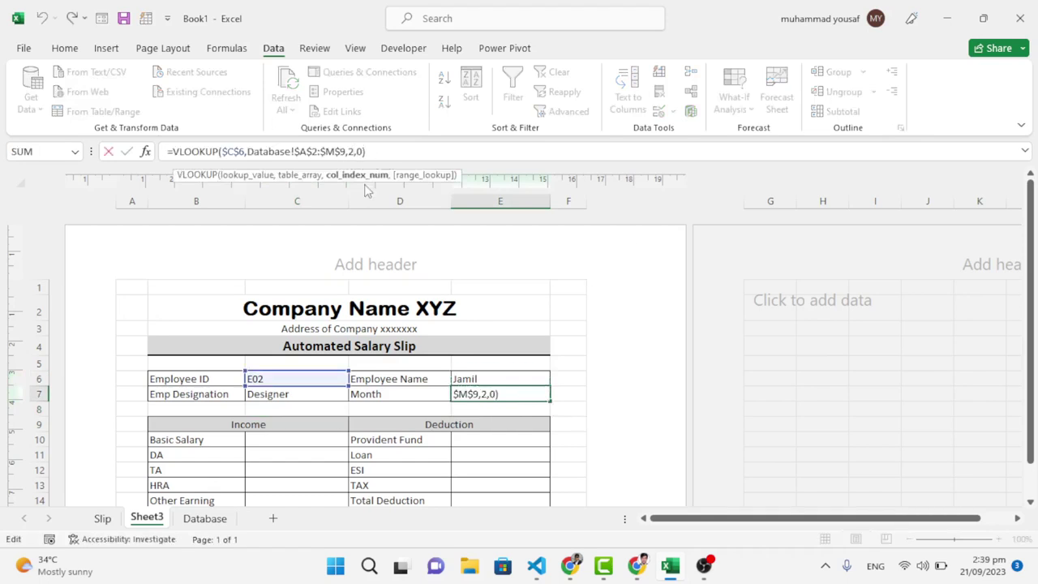
{"action": "key", "text": "Return"}
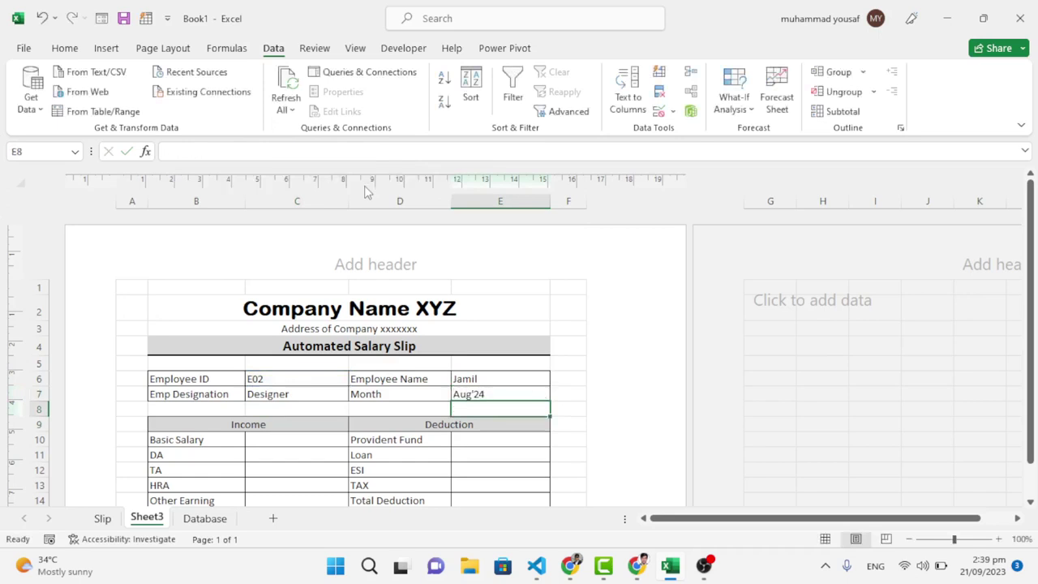
Check the Database columns, then select income cells C10:C14 and deduction cells E10:E13.
{"action": "scroll", "coordinate": [505, 364], "scroll_direction": "down", "scroll_amount": 2}
{"action": "scroll", "coordinate": [480, 276], "scroll_direction": "up", "scroll_amount": 1}
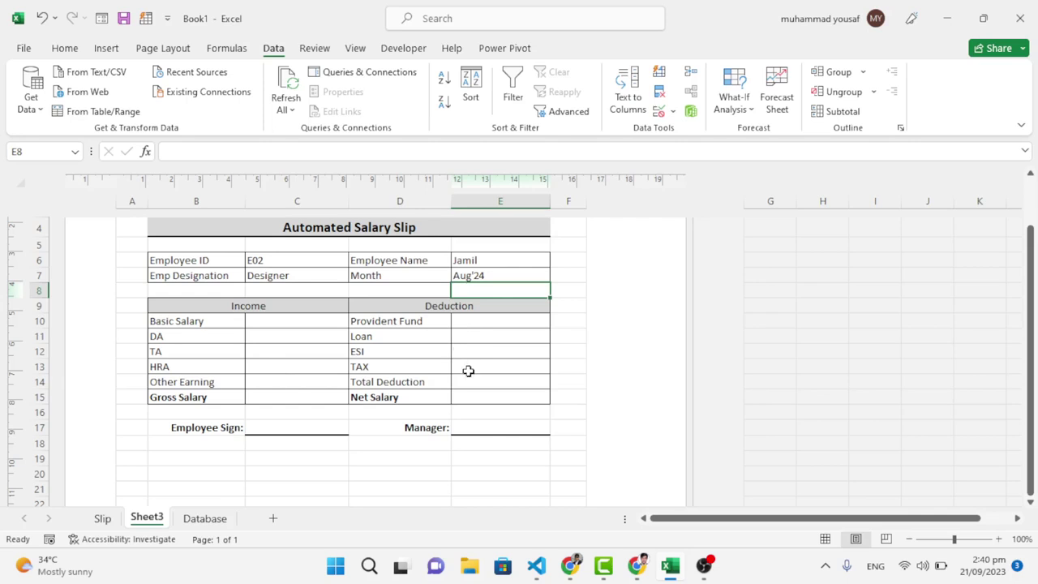
{"action": "left_click", "coordinate": [205, 519]}
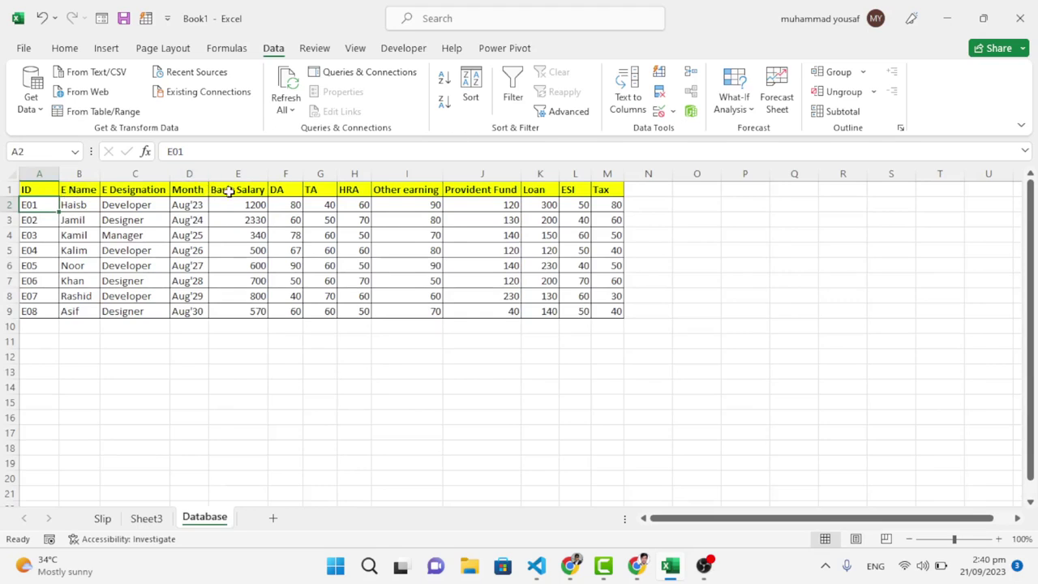
{"action": "left_click", "coordinate": [149, 518]}
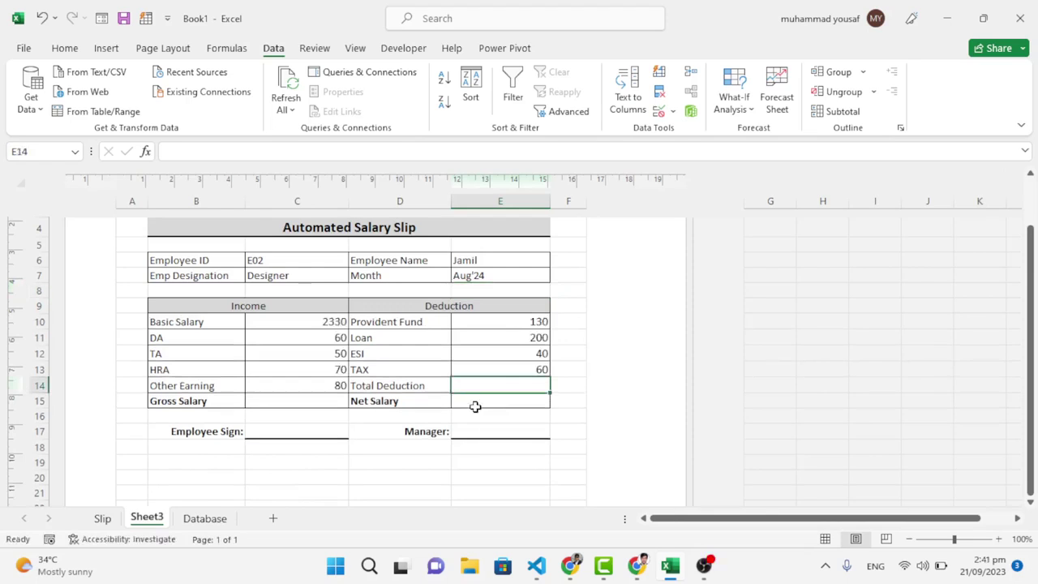
{"action": "left_click_drag", "start_coordinate": [321, 325], "coordinate": [335, 387]}
{"action": "left_click", "coordinate": [527, 323]}
{"action": "left_click_drag", "start_coordinate": [527, 341], "coordinate": [528, 369]}
Enter =SUM(E10:E13) in E14 for Total Deduction 430.
{"action": "left_click", "coordinate": [493, 385]}
{"action": "type", "text": "=sum("}
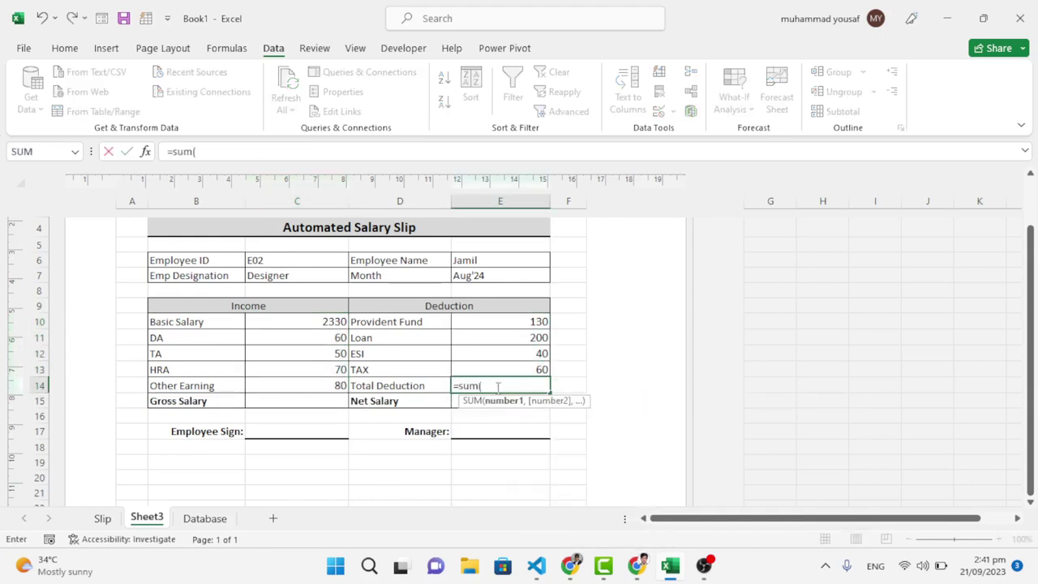
{"action": "left_click_drag", "start_coordinate": [506, 367], "coordinate": [508, 327]}
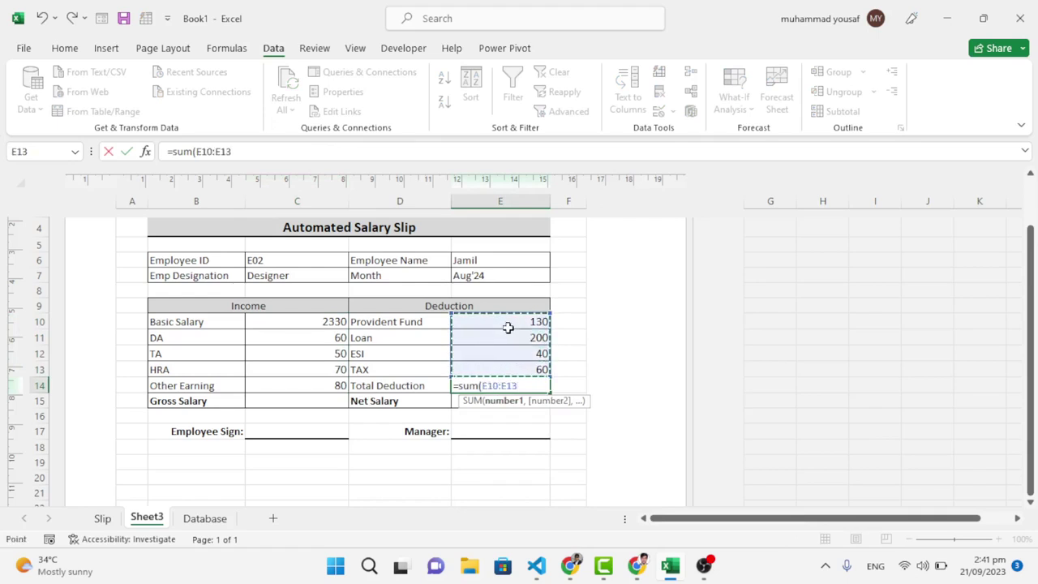
{"action": "type", "text": ")"}
{"action": "key", "text": "Return"}
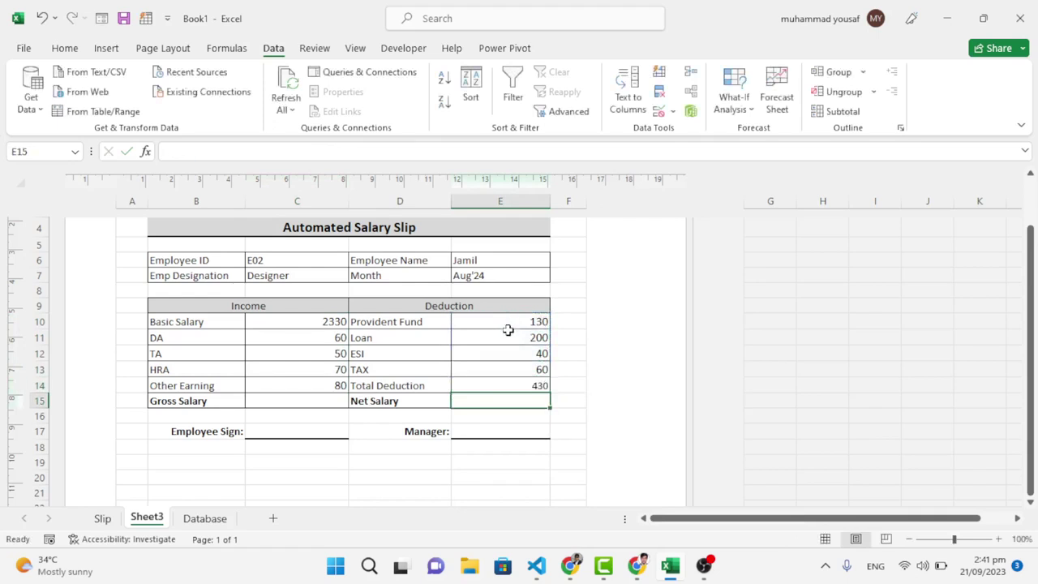
Enter =SUM(C10:C14) in C15 for Gross Salary 2590.
{"action": "left_click", "coordinate": [332, 405]}
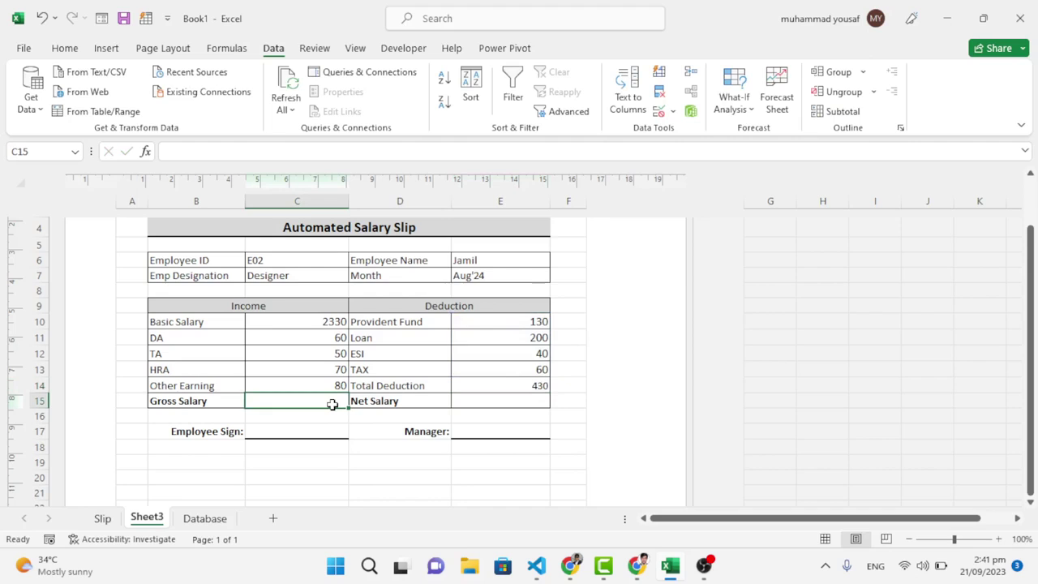
{"action": "type", "text": "=sum("}
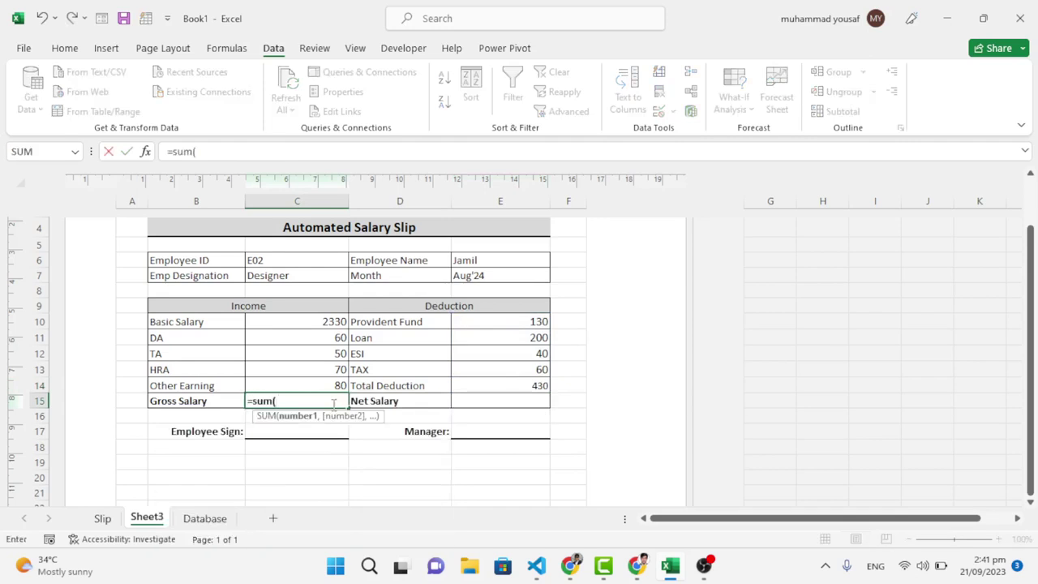
{"action": "left_click_drag", "start_coordinate": [320, 323], "coordinate": [318, 386]}
{"action": "type", "text": ")"}
{"action": "key", "text": "Return"}
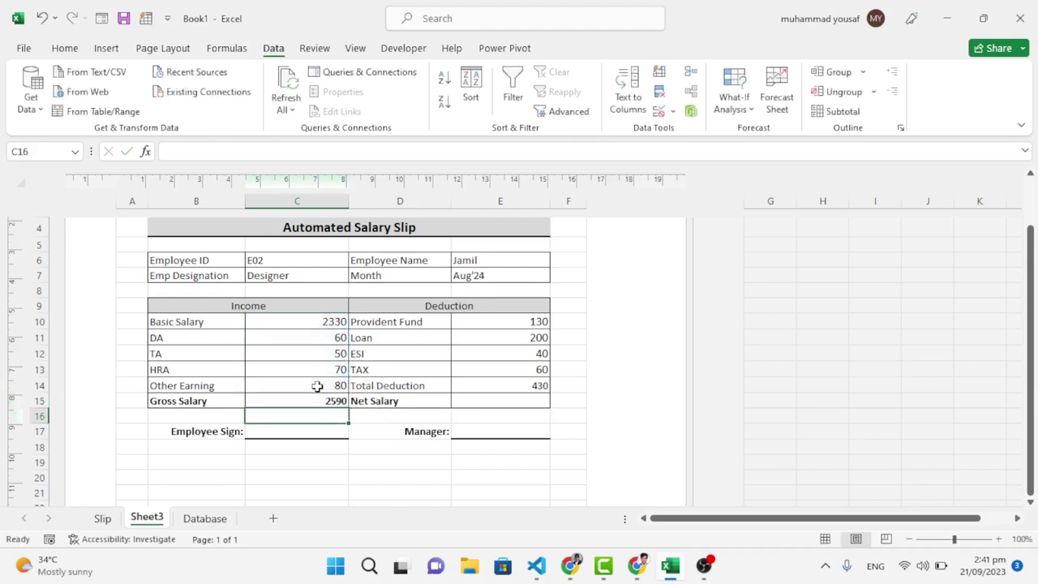
Enter =C15-E14 in E15 for Net Salary 2160 and check both formulas.
{"action": "left_click", "coordinate": [499, 404]}
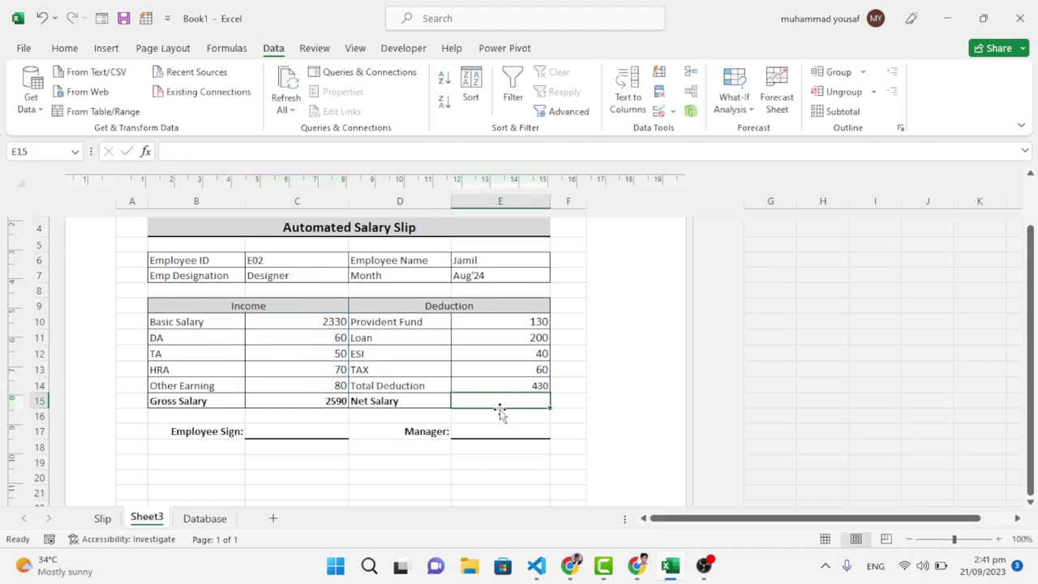
{"action": "type", "text": "="}
{"action": "left_click", "coordinate": [327, 402]}
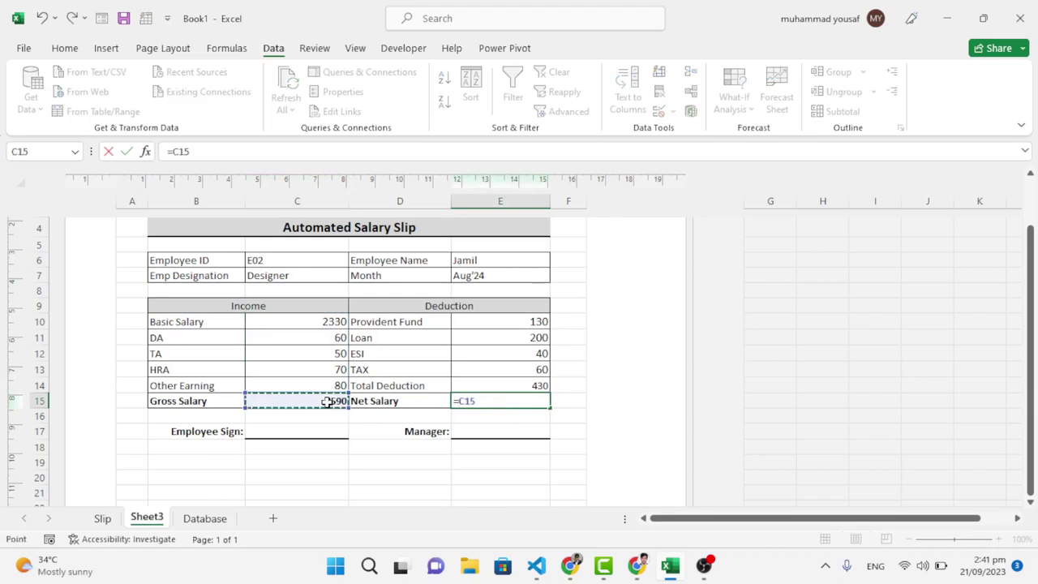
{"action": "type", "text": "-"}
{"action": "left_click", "coordinate": [508, 387]}
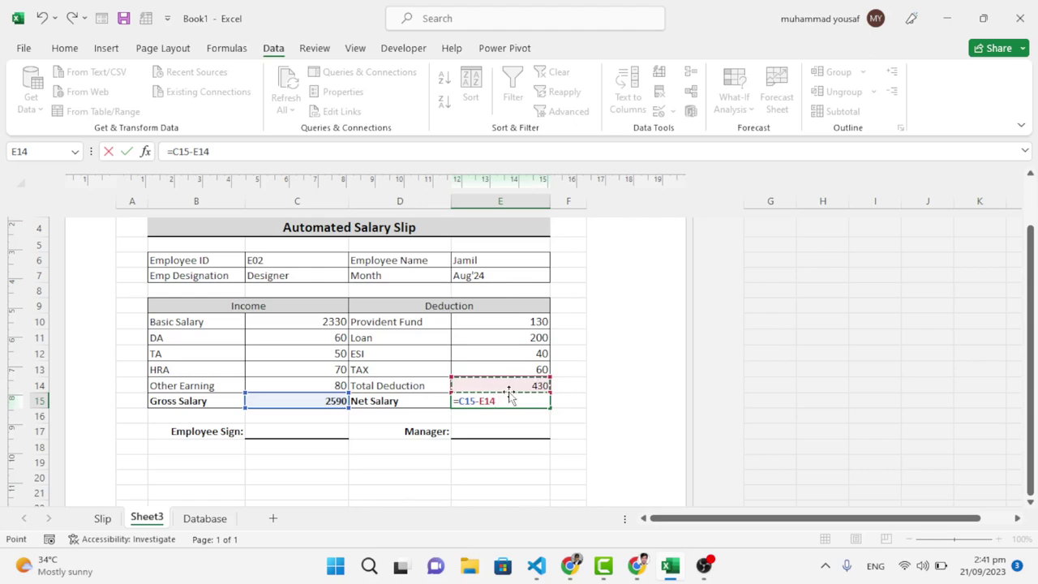
{"action": "key", "text": "Return"}
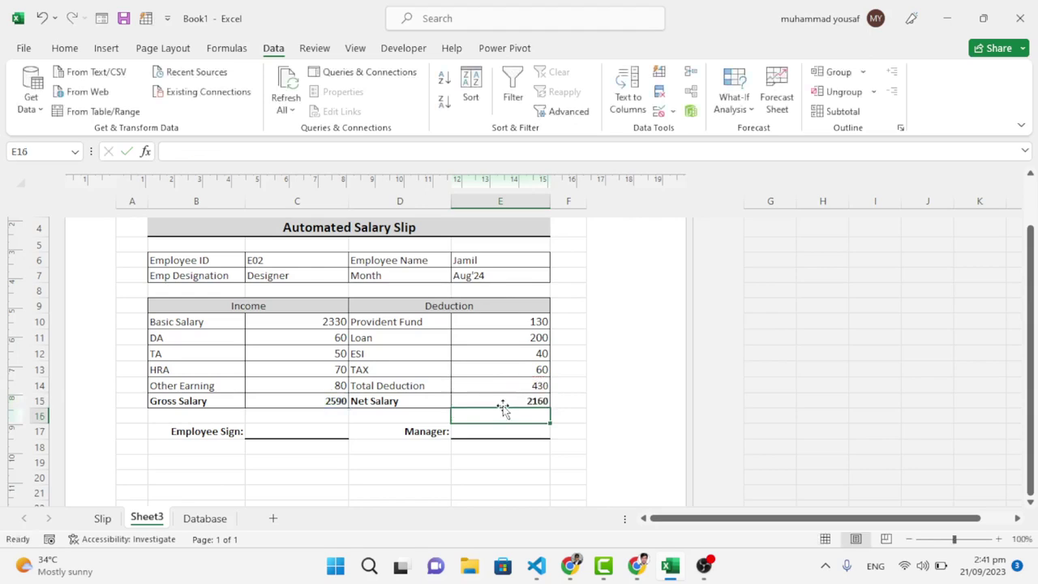
{"action": "left_click", "coordinate": [498, 399]}
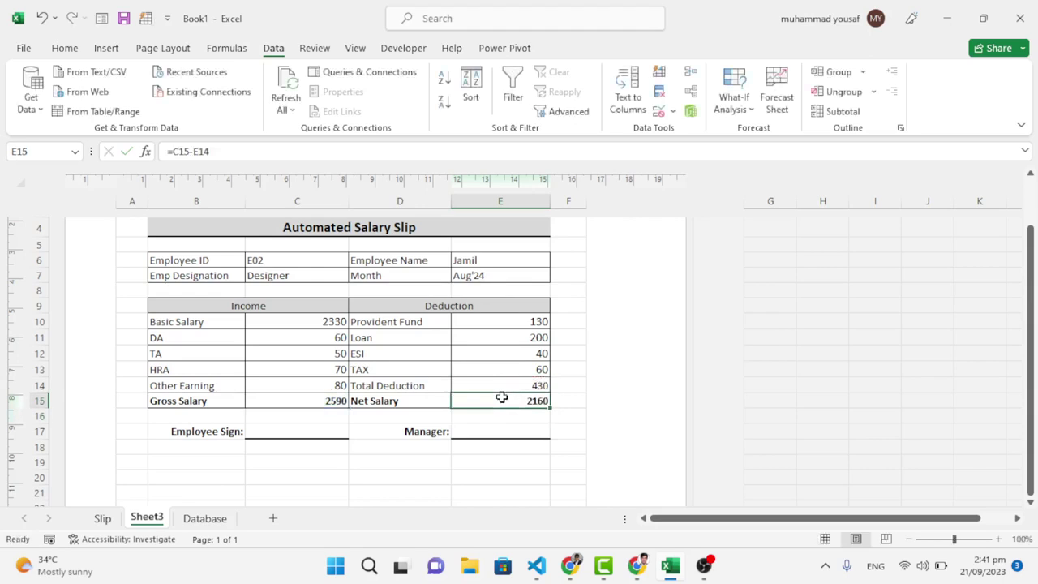
{"action": "left_click", "coordinate": [331, 399]}
Apply a Thick Outside Border around the whole salary slip range.
{"action": "scroll", "coordinate": [388, 452], "scroll_direction": "up", "scroll_amount": 3}
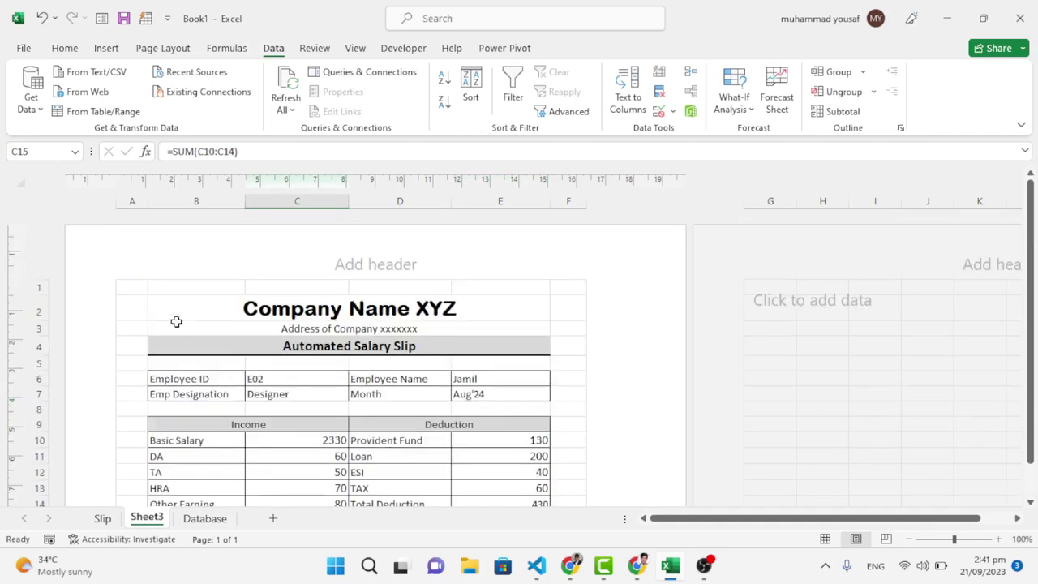
{"action": "left_click_drag", "start_coordinate": [133, 308], "coordinate": [559, 407]}
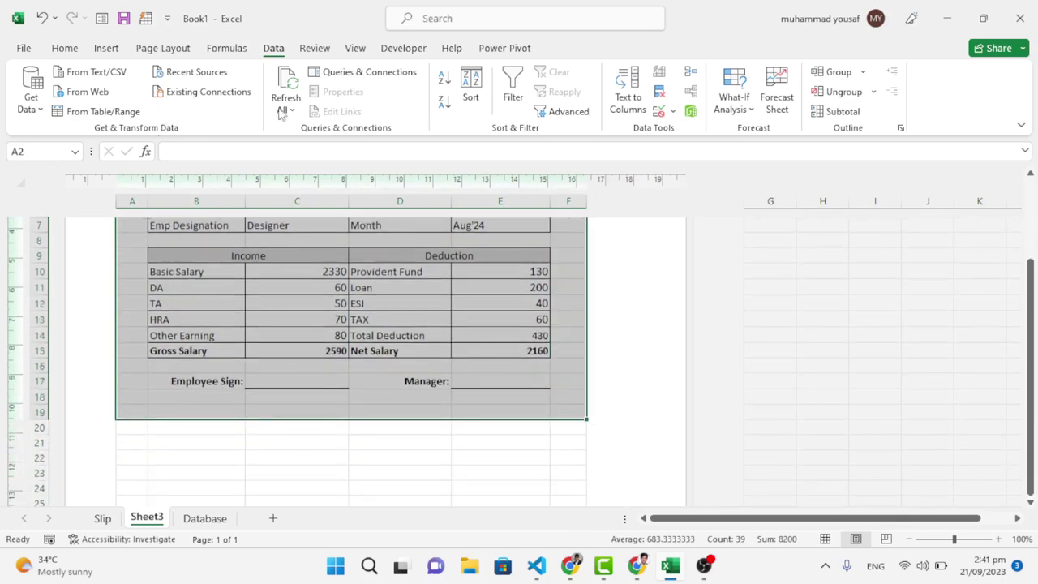
{"action": "left_click", "coordinate": [65, 48]}
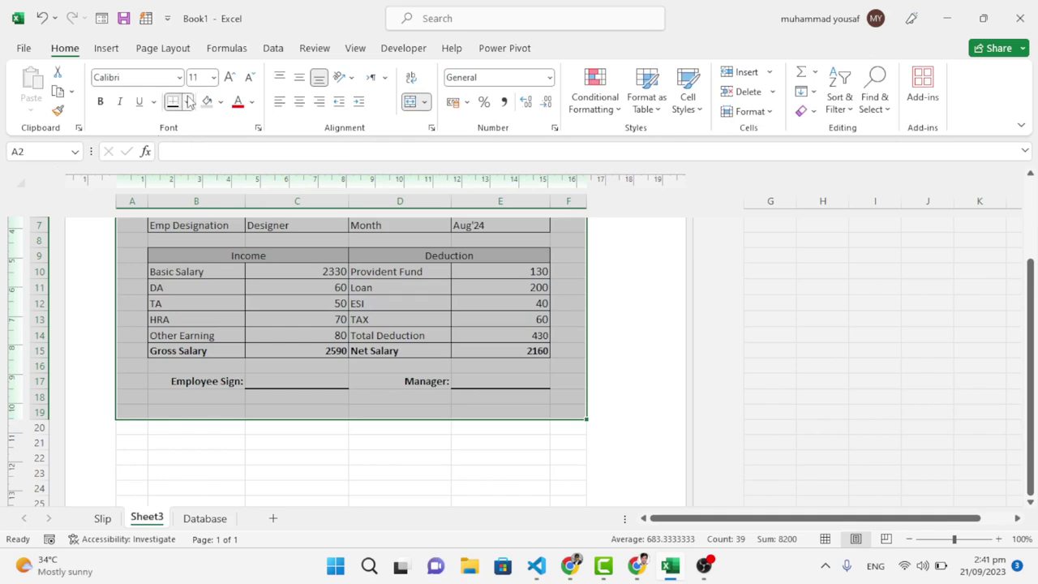
{"action": "left_click", "coordinate": [189, 100]}
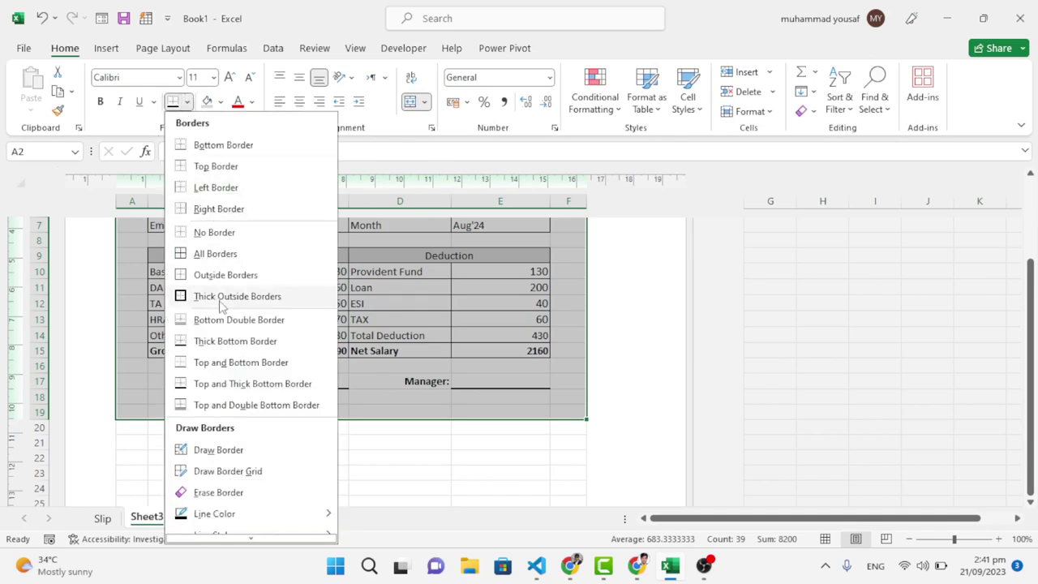
{"action": "left_click", "coordinate": [221, 296]}
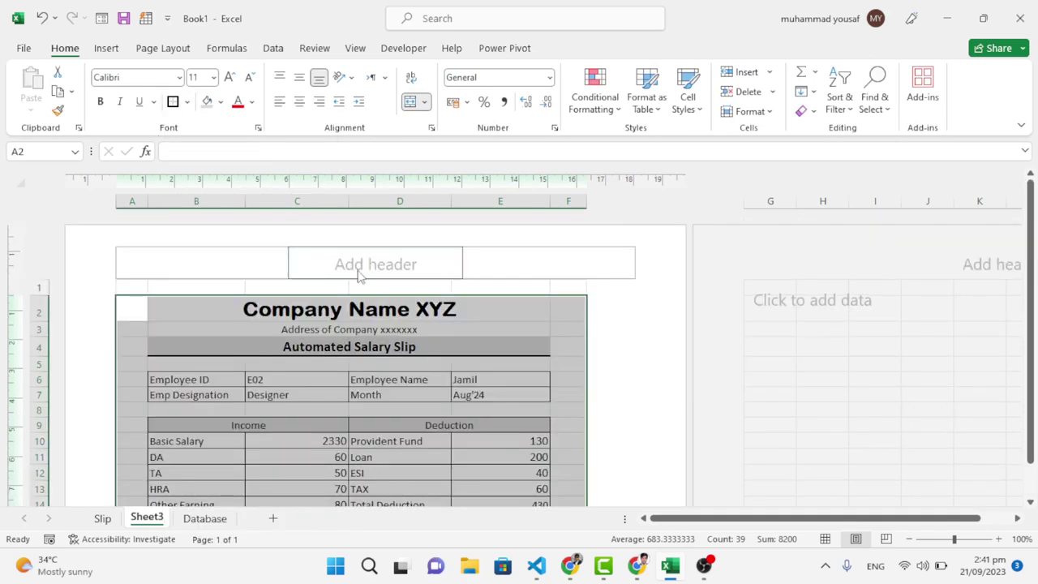
{"action": "left_click", "coordinate": [323, 307]}
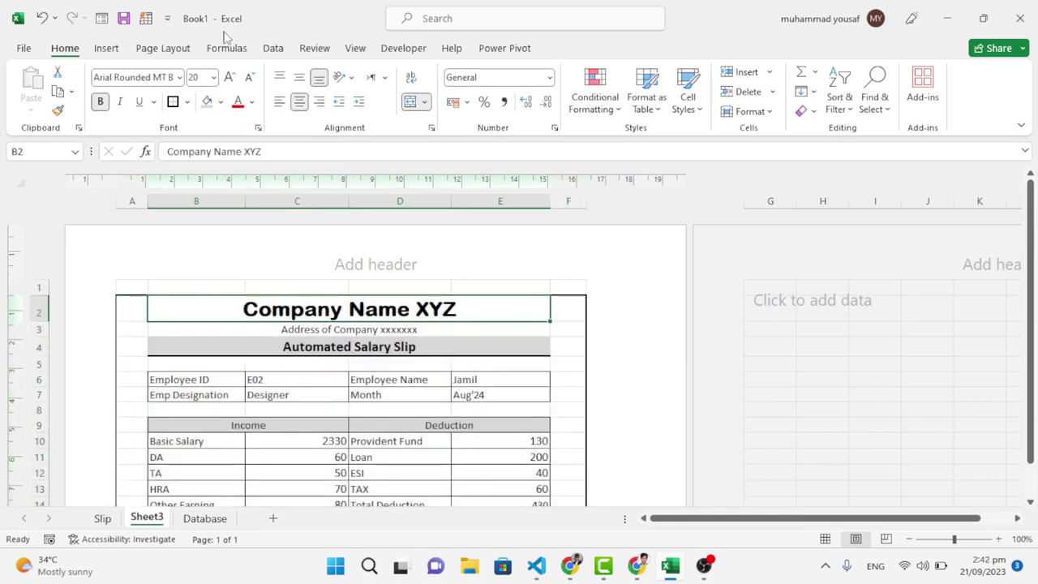
Hide the sheet gridlines.
{"action": "left_click", "coordinate": [355, 47]}
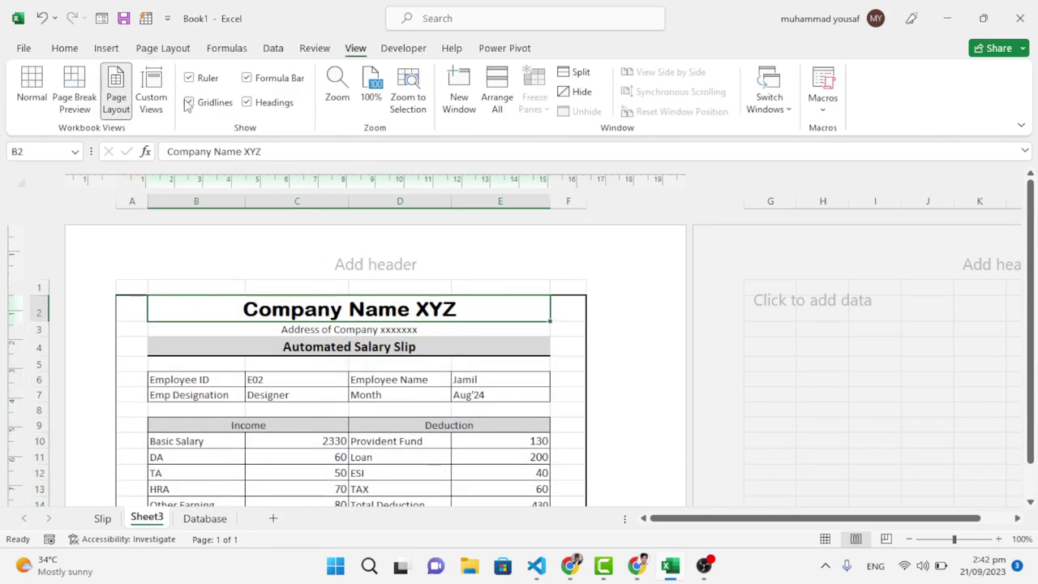
{"action": "scroll", "coordinate": [422, 402], "scroll_direction": "down", "scroll_amount": 1}
{"action": "left_click", "coordinate": [410, 363]}
{"action": "scroll", "coordinate": [410, 365], "scroll_direction": "up", "scroll_amount": 2}
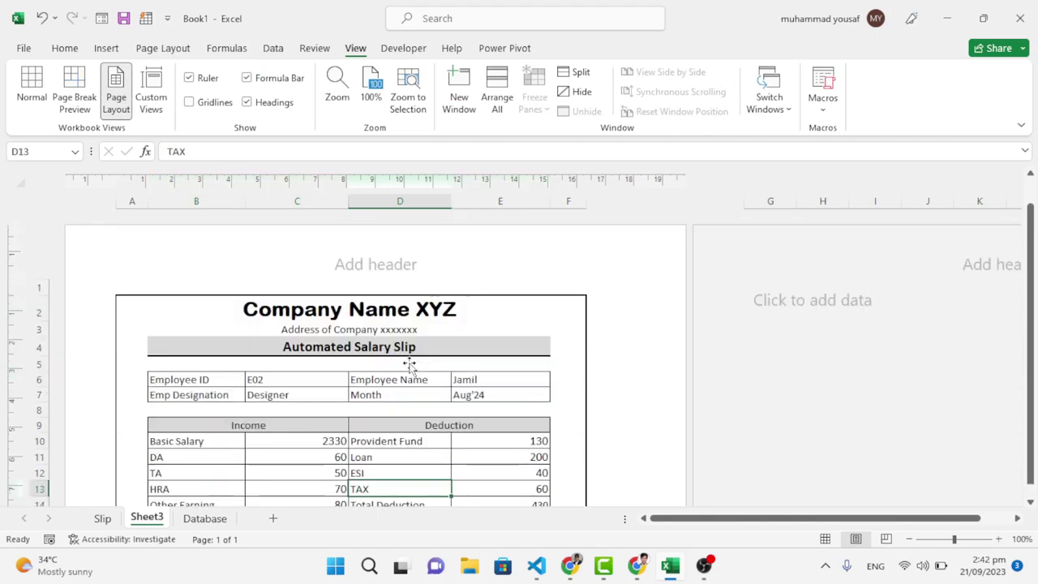
Pick employee E05 in the C6 dropdown to test the lookups.
{"action": "left_click", "coordinate": [319, 380]}
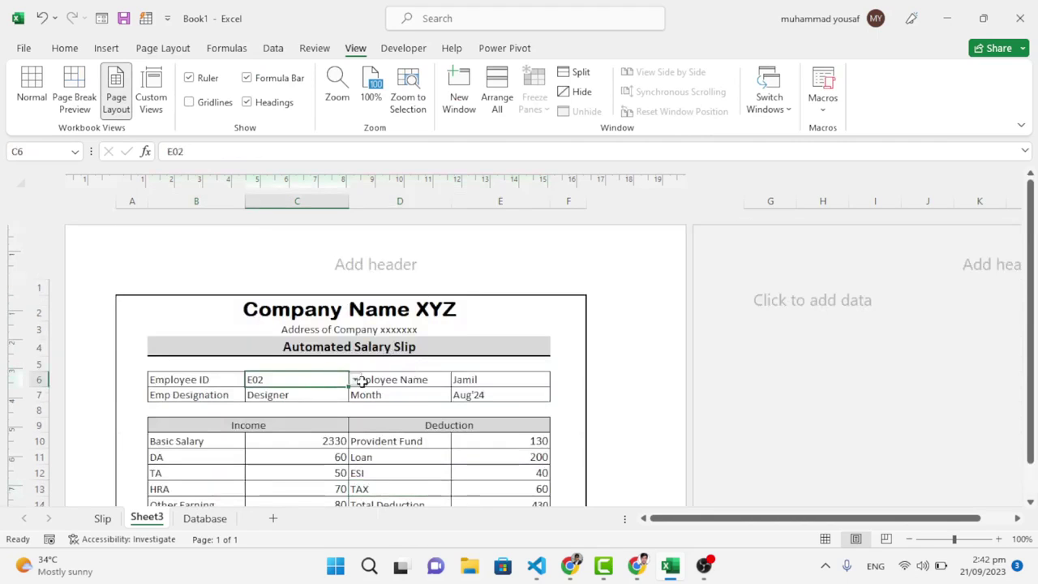
{"action": "left_click", "coordinate": [356, 379]}
{"action": "left_click", "coordinate": [303, 434]}
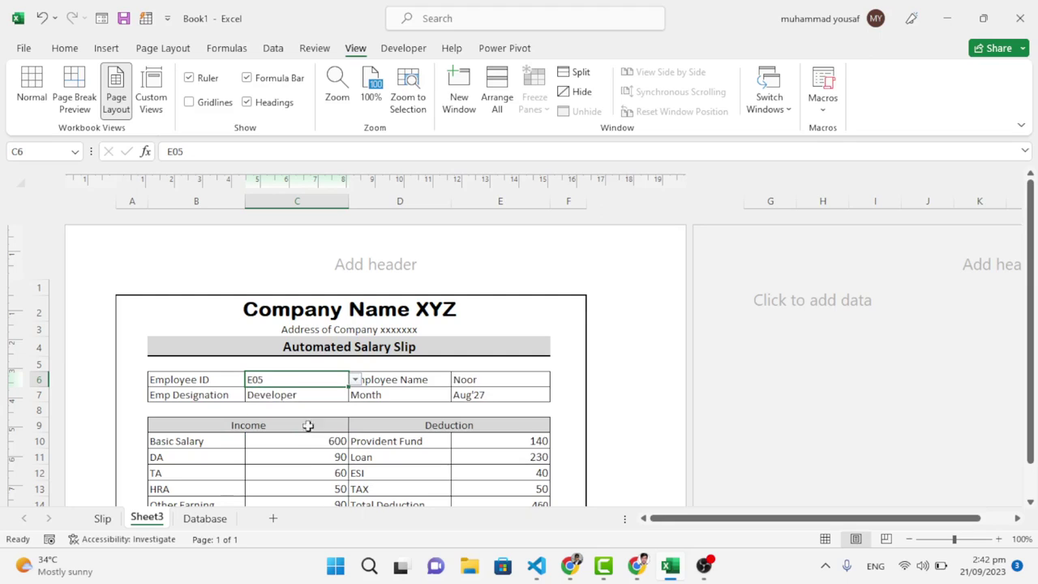
{"action": "left_click", "coordinate": [362, 380]}
Pick E07 to confirm the slip refills, then switch to Chrome.
{"action": "left_click", "coordinate": [325, 380]}
{"action": "left_click", "coordinate": [354, 381]}
{"action": "left_click", "coordinate": [308, 451]}
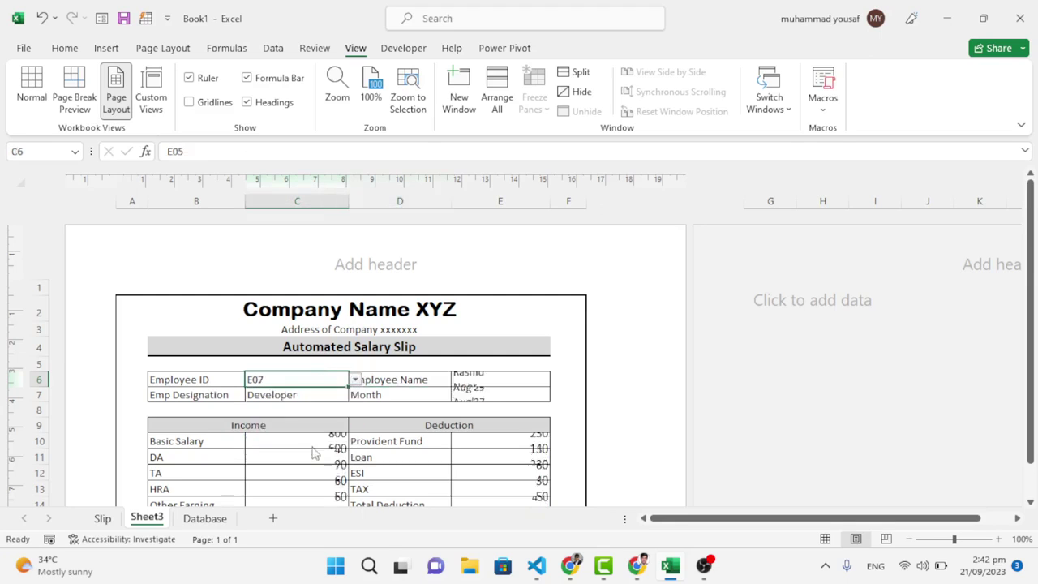
{"action": "scroll", "coordinate": [320, 419], "scroll_direction": "down", "scroll_amount": 3}
{"action": "scroll", "coordinate": [321, 416], "scroll_direction": "up", "scroll_amount": 3}
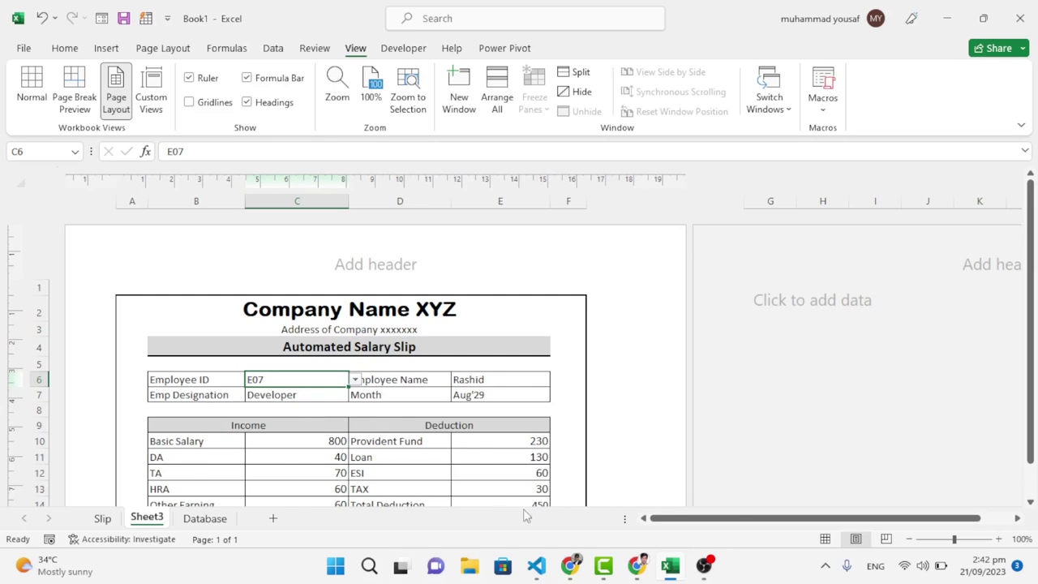
{"action": "left_click", "coordinate": [636, 565]}
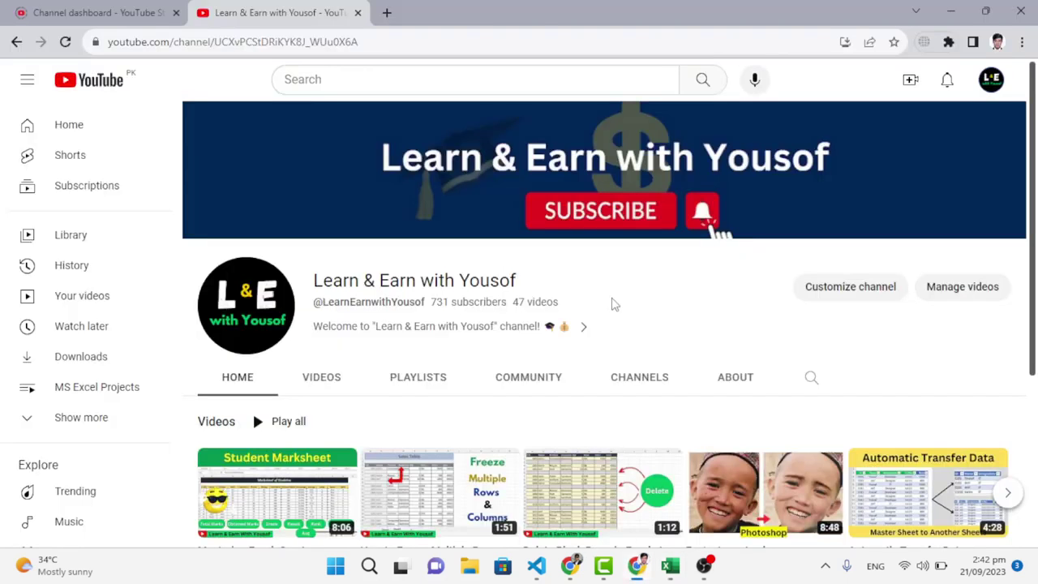